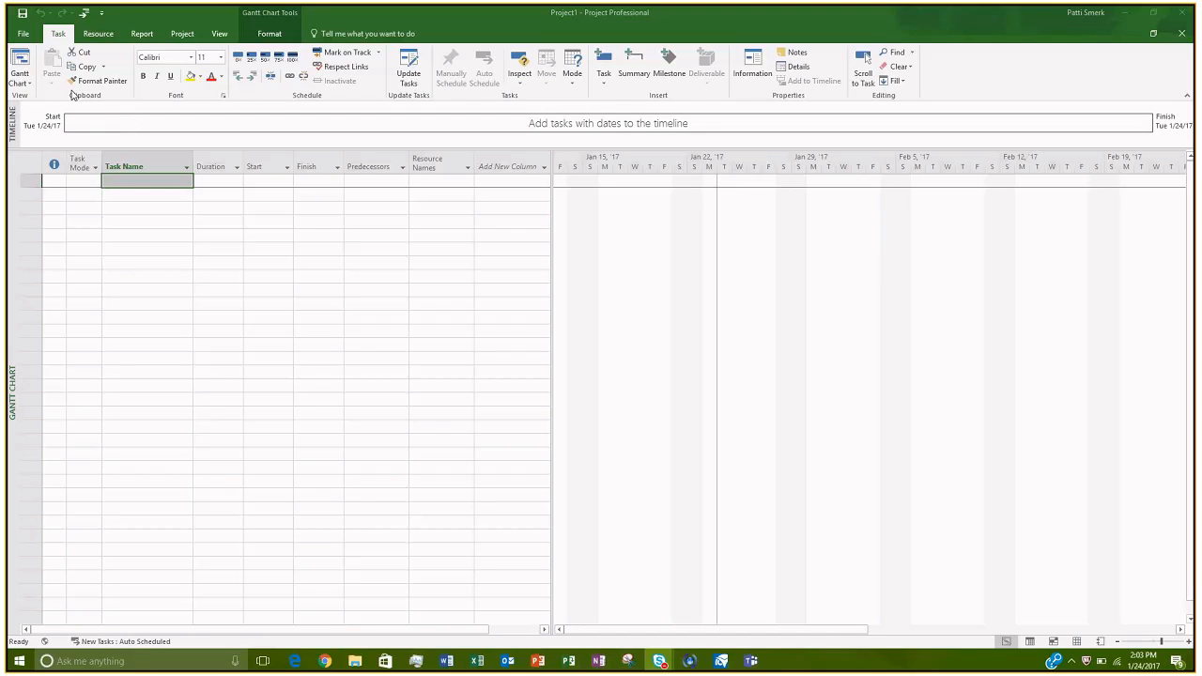
Step: Examine the file options and the resource, report, project, view and Gantt chart formatting commands, including the Gantt Chart and Task Usage view choices
click(26, 37)
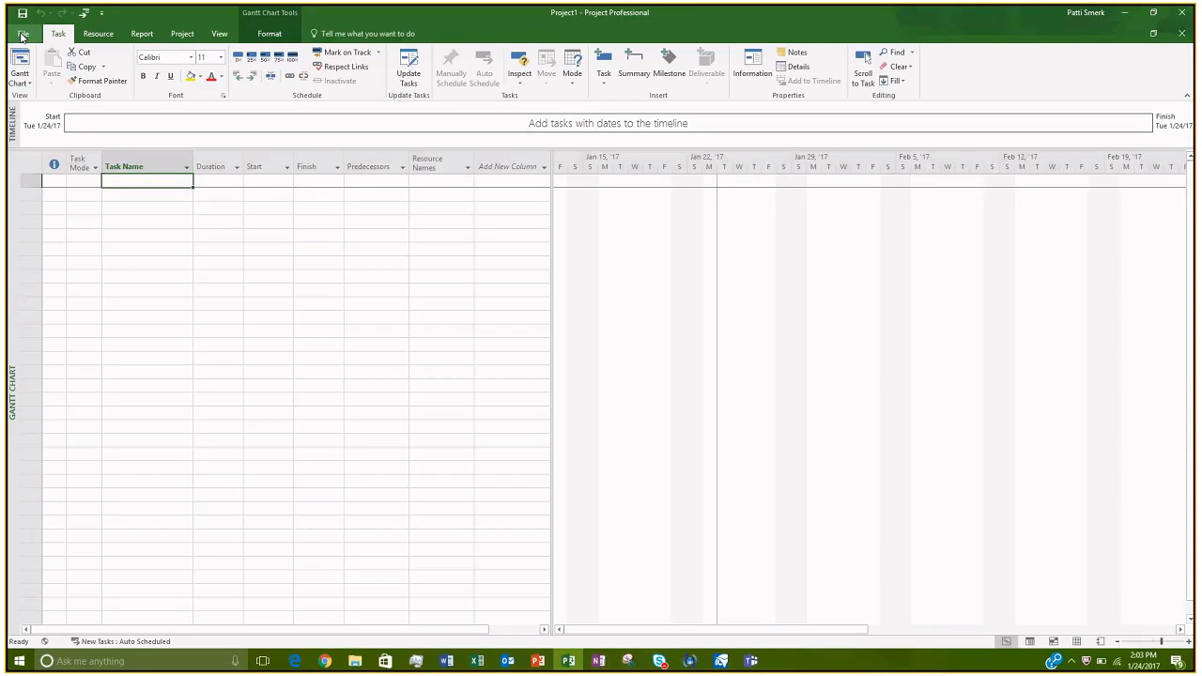
click(24, 34)
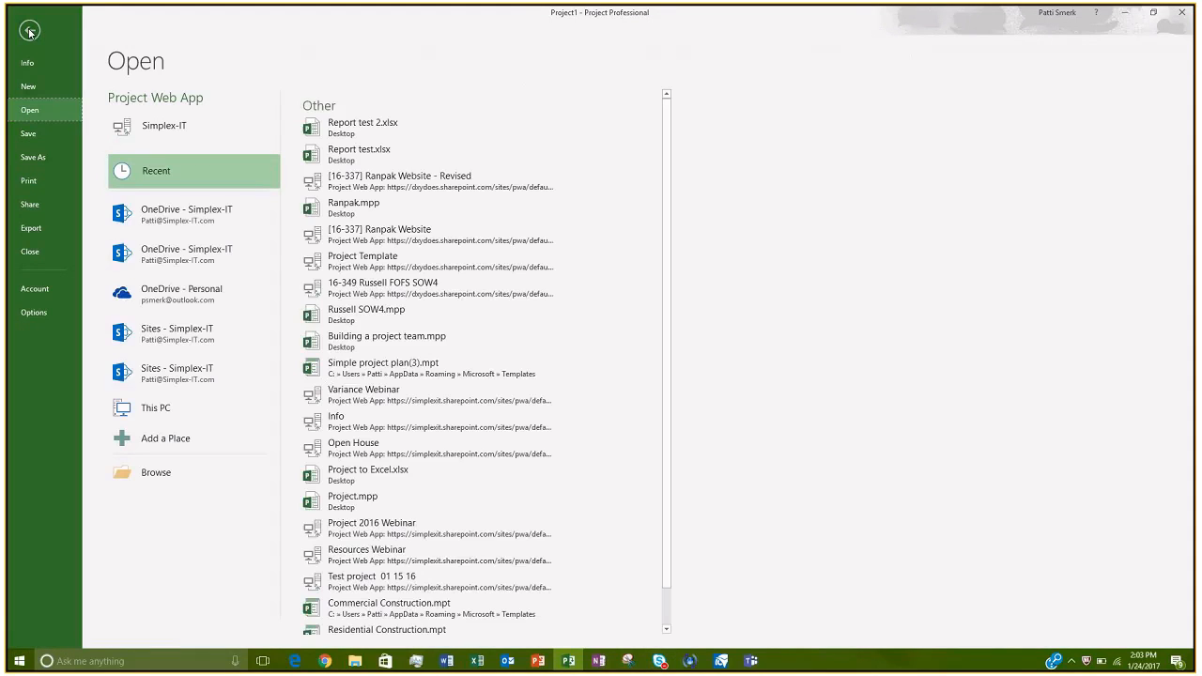
click(29, 31)
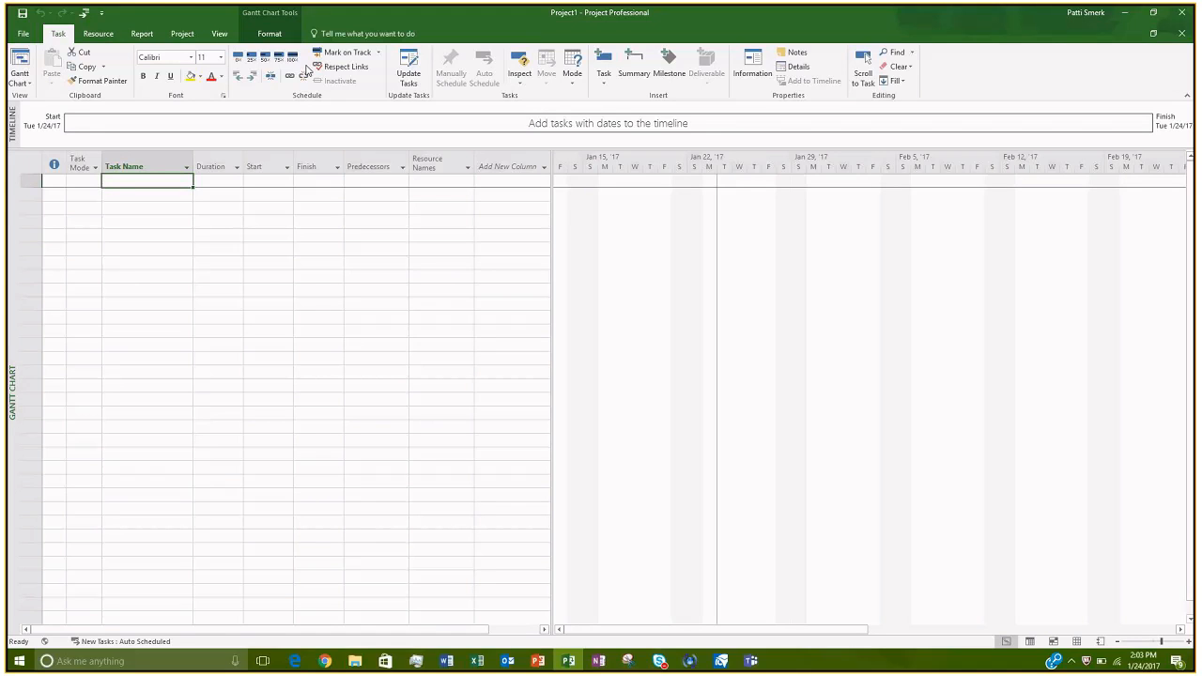
click(101, 35)
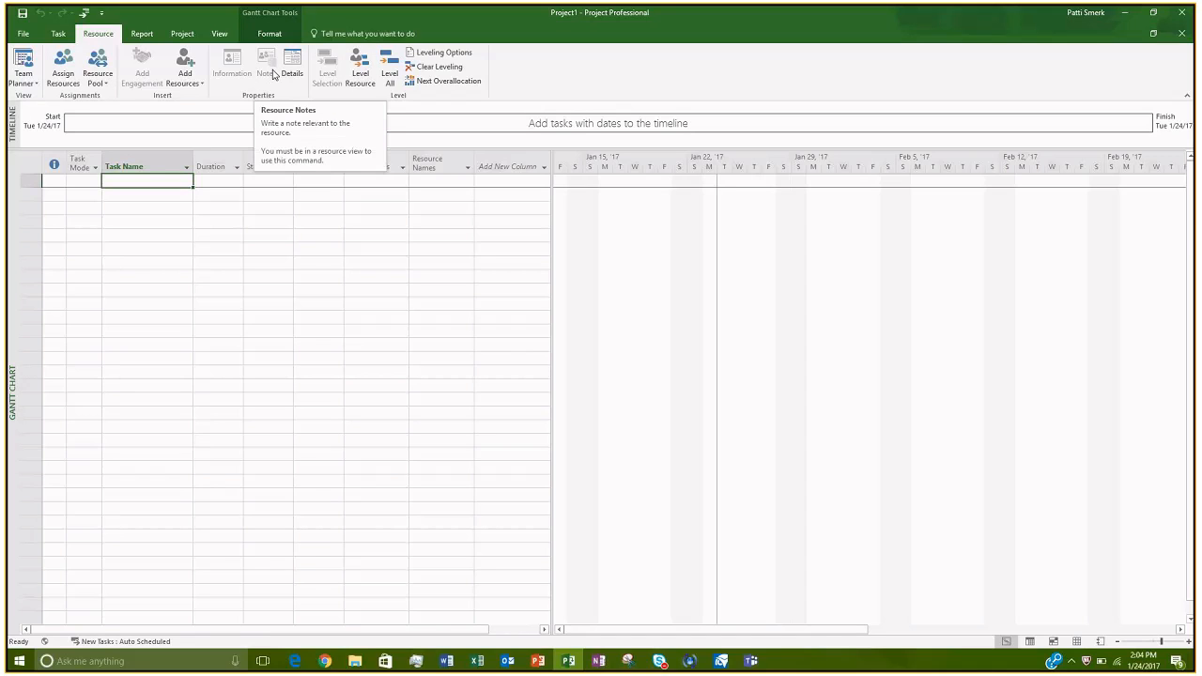
click(141, 34)
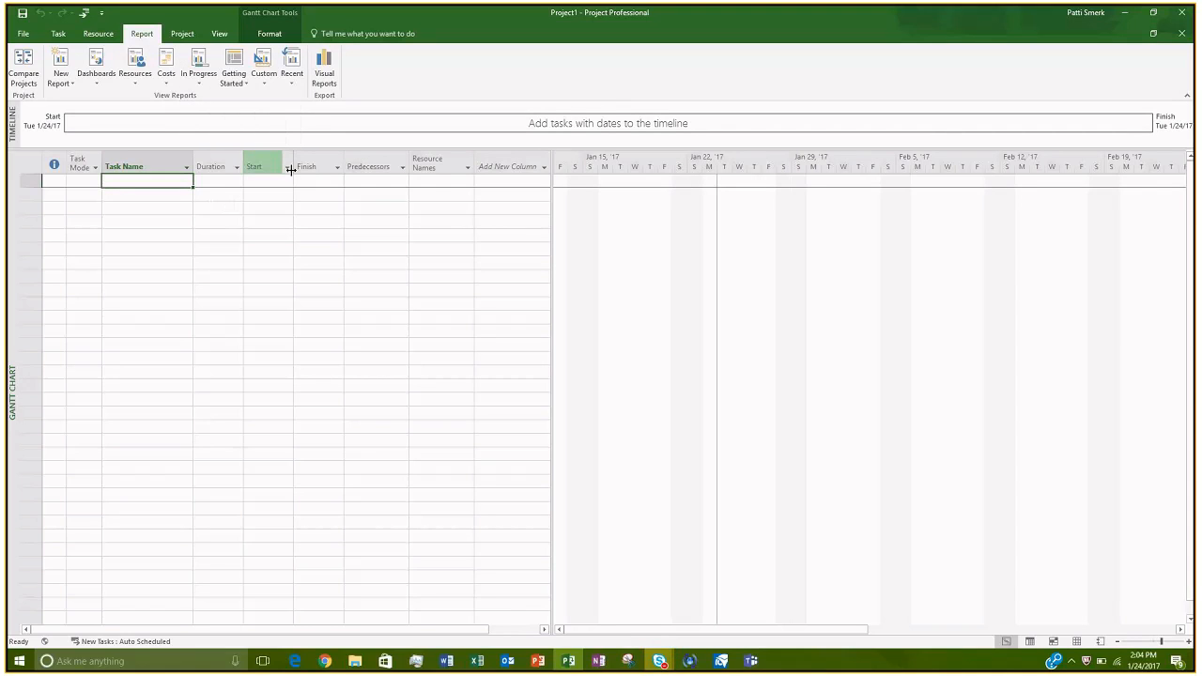
click(182, 34)
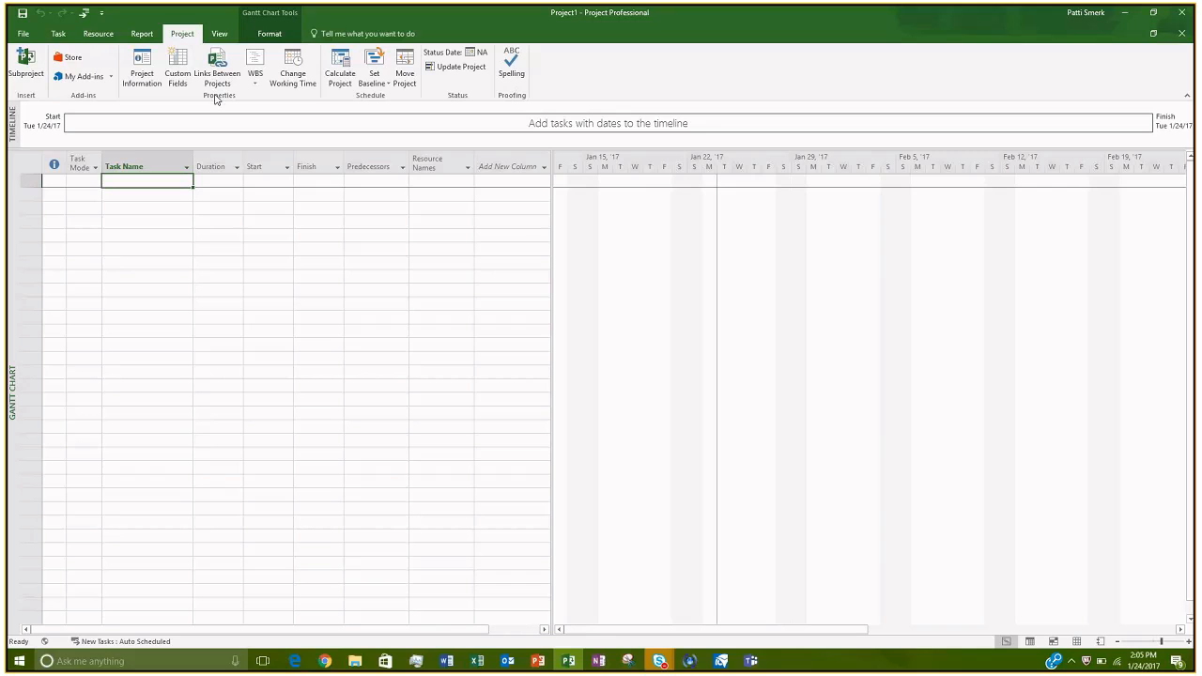
click(221, 35)
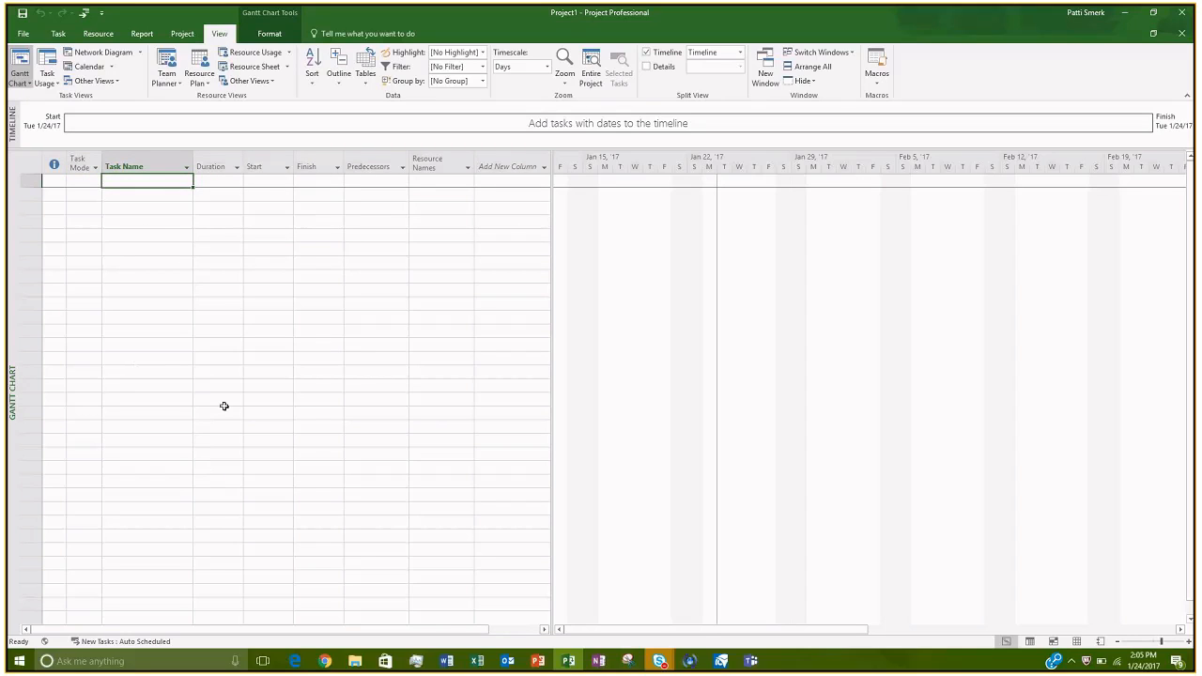
click(28, 88)
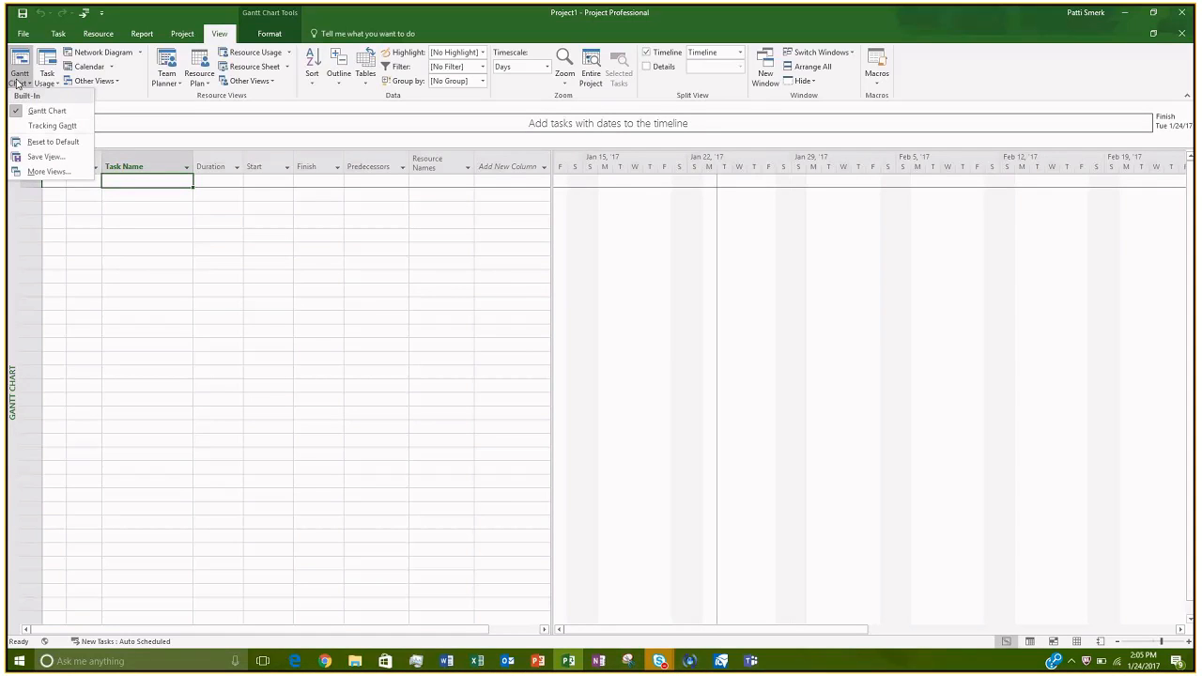
click(26, 82)
click(58, 84)
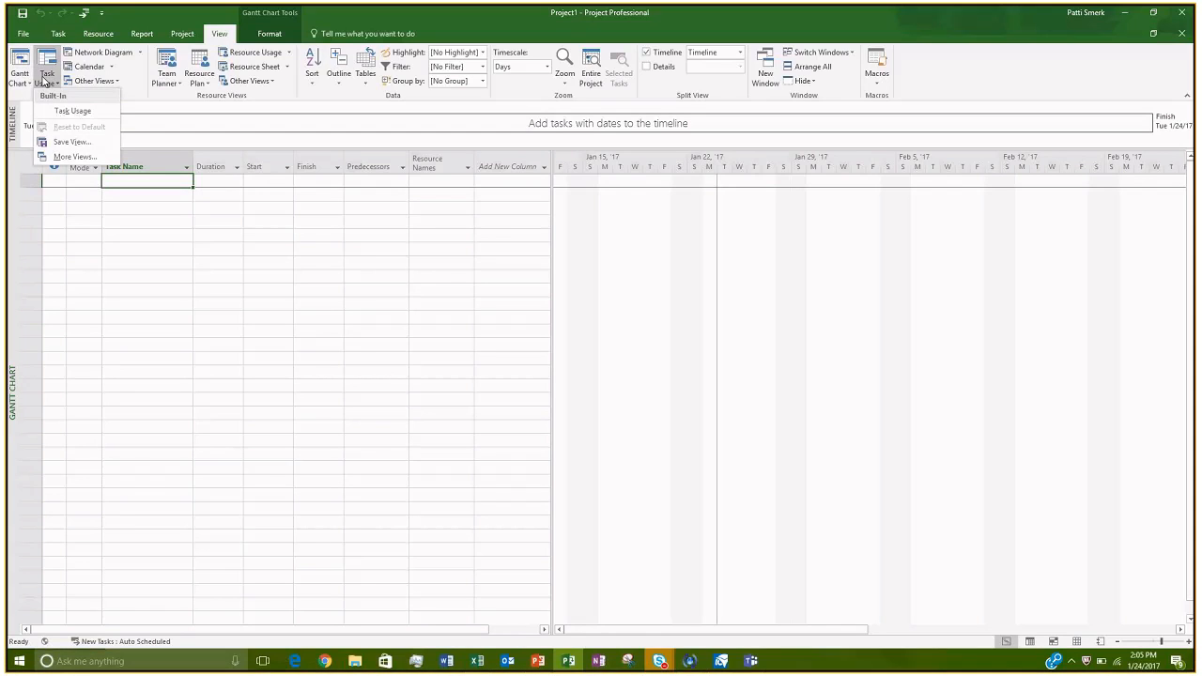
click(139, 108)
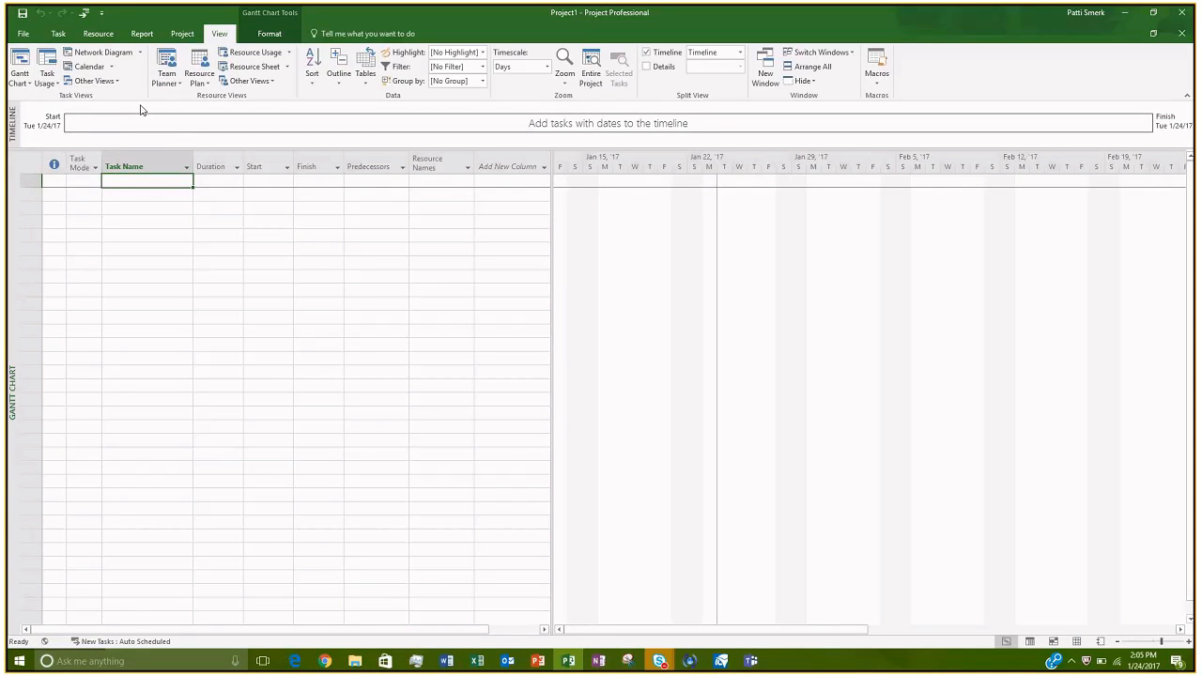
click(270, 34)
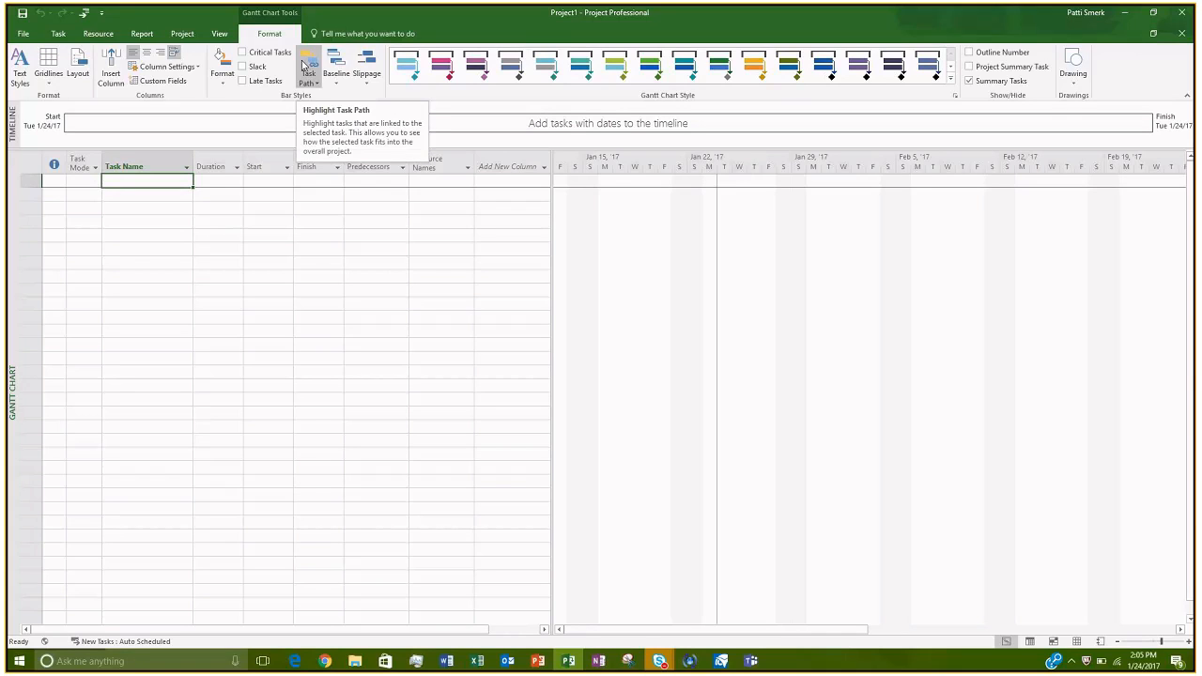
Step: Open the project information and set the project's start date to Wed 2/15/17
click(183, 35)
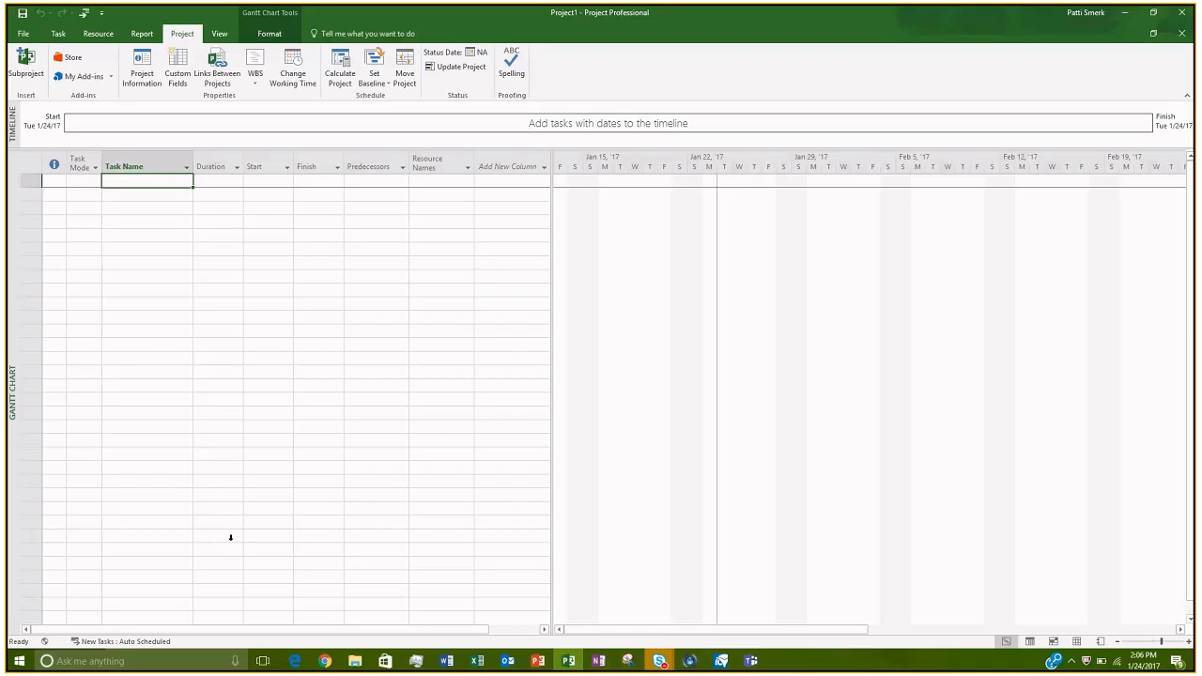
click(138, 66)
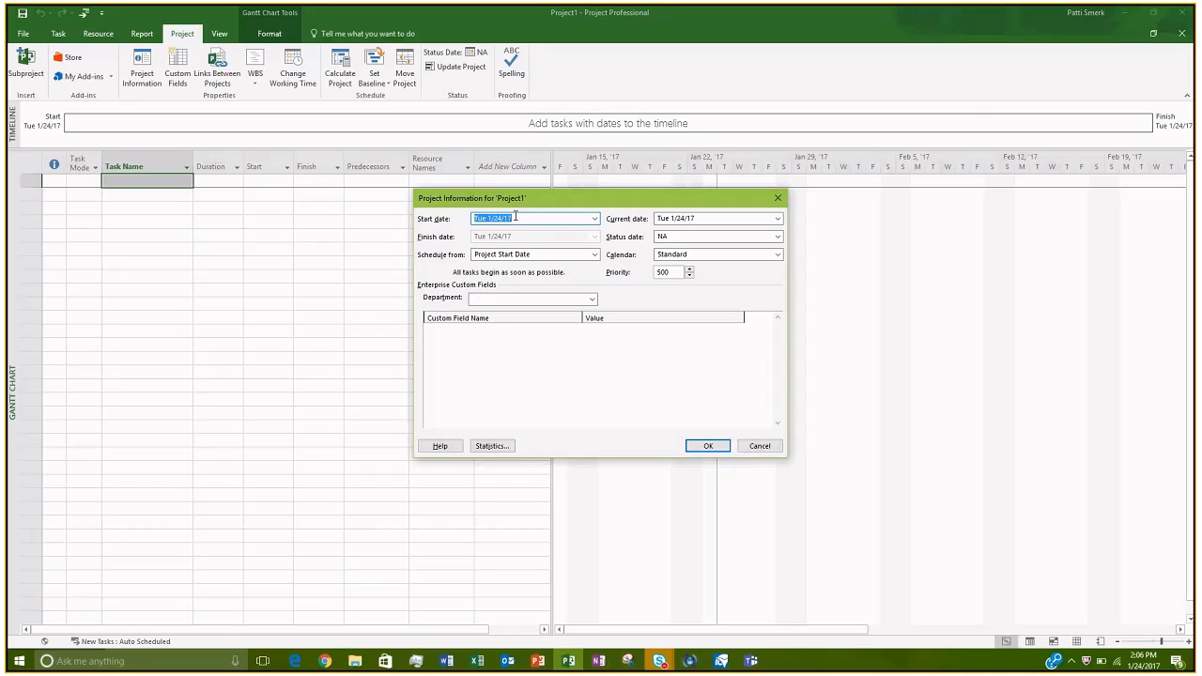
click(594, 218)
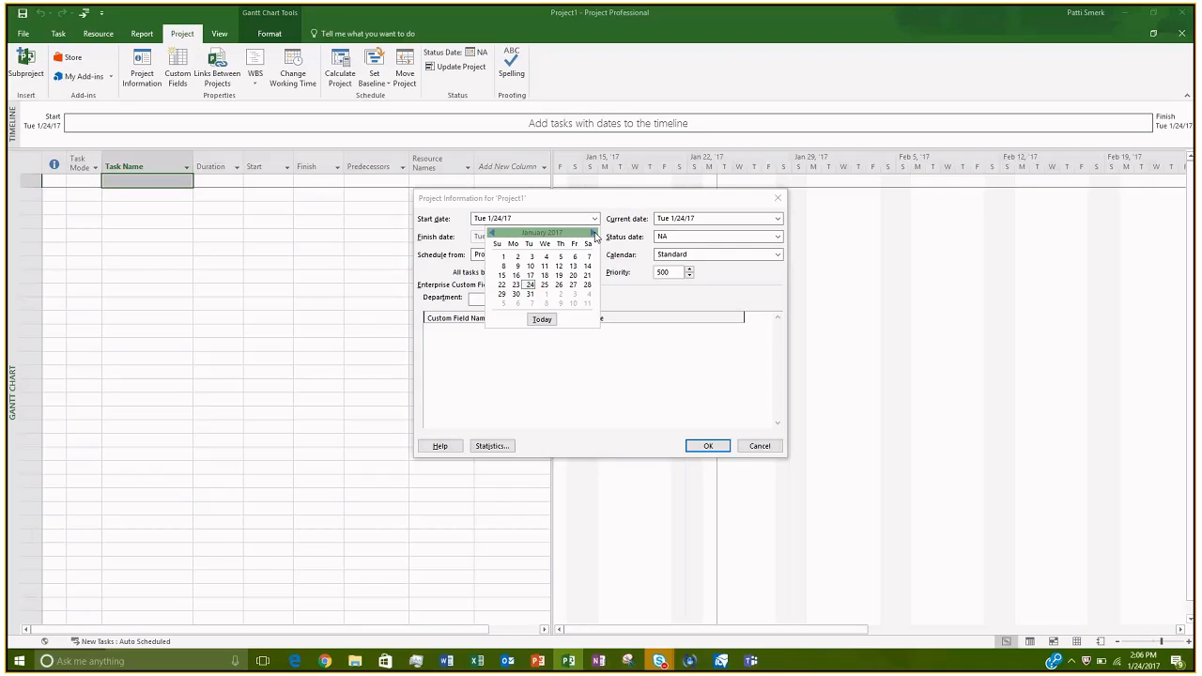
click(594, 233)
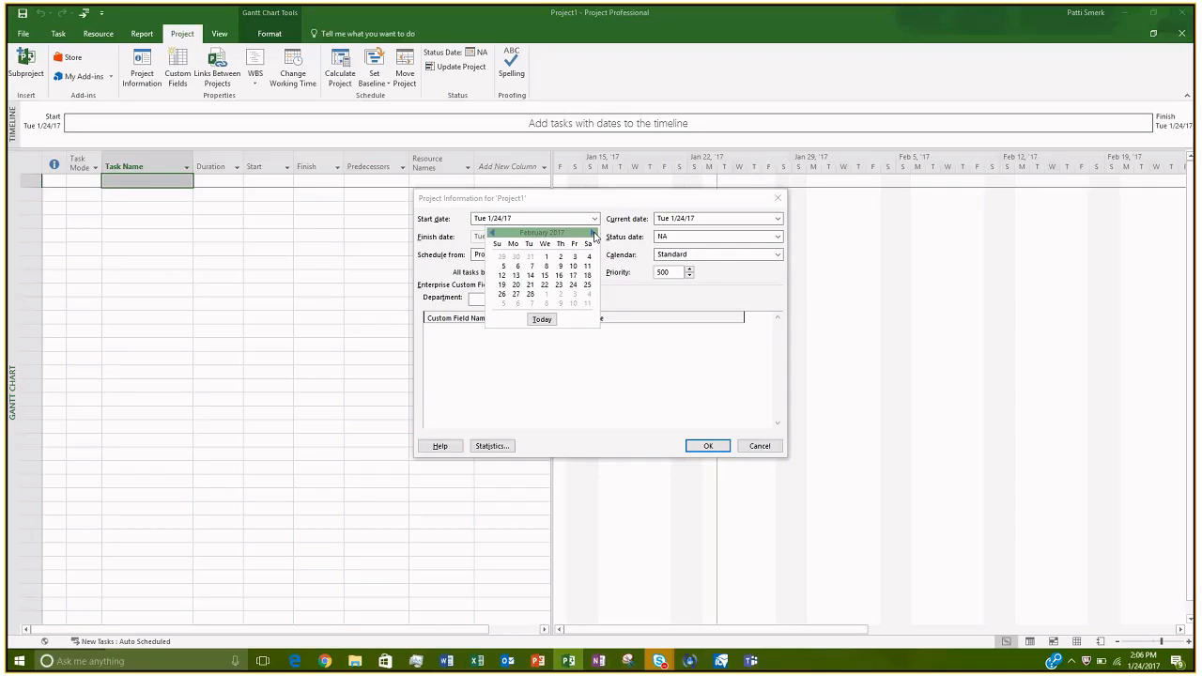
click(545, 276)
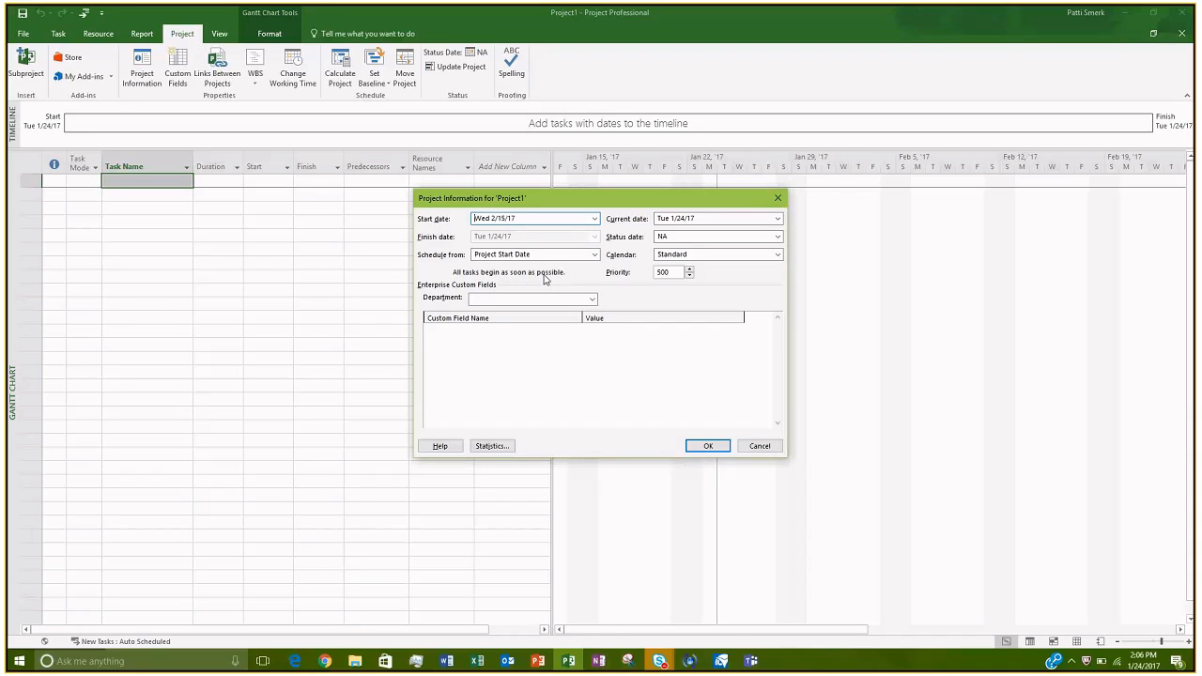
click(594, 219)
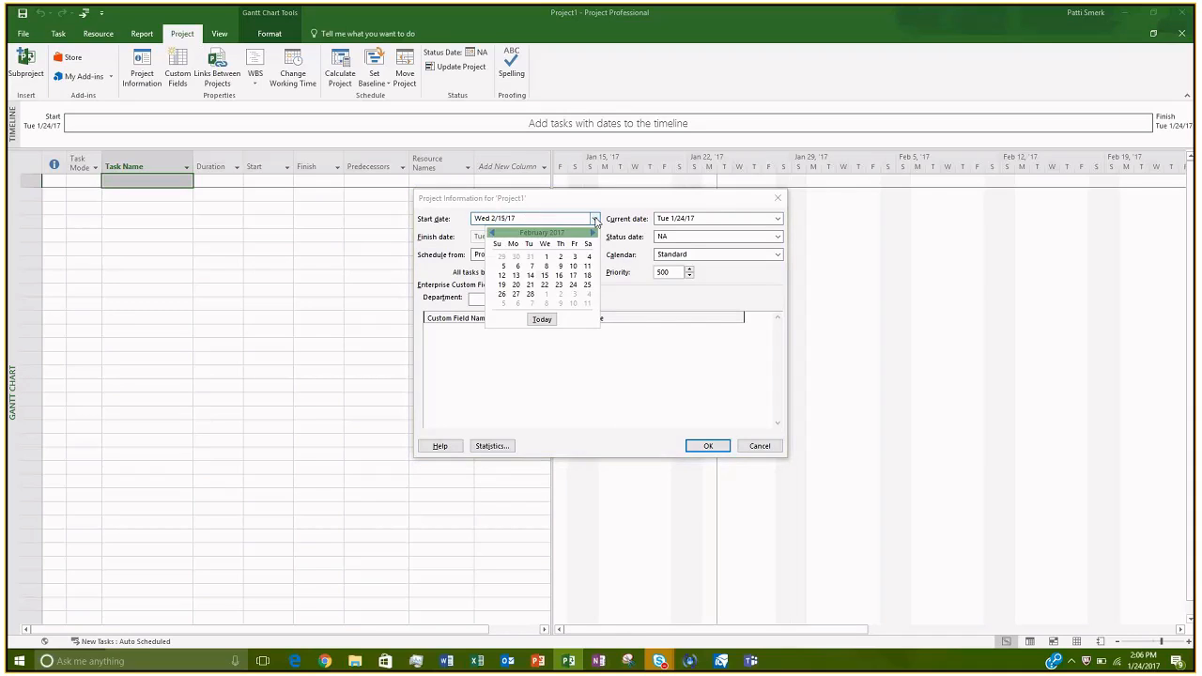
click(545, 275)
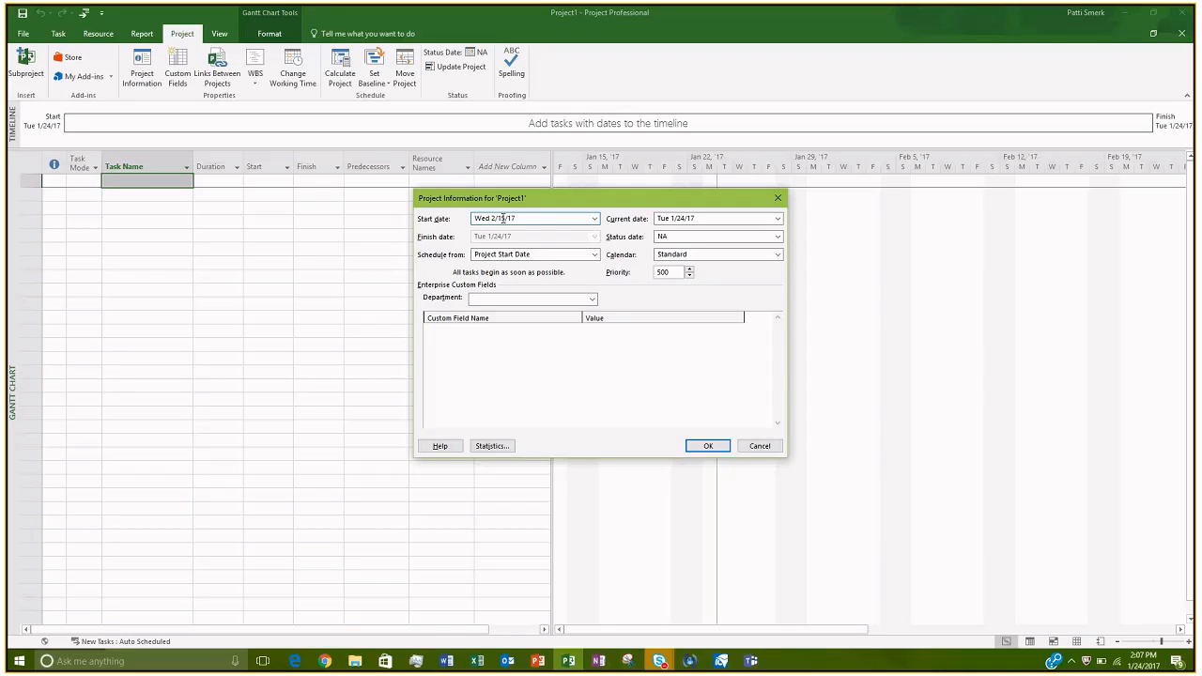
Step: Try scheduling the project from Project Finish Date and select the finish date for editing
click(593, 254)
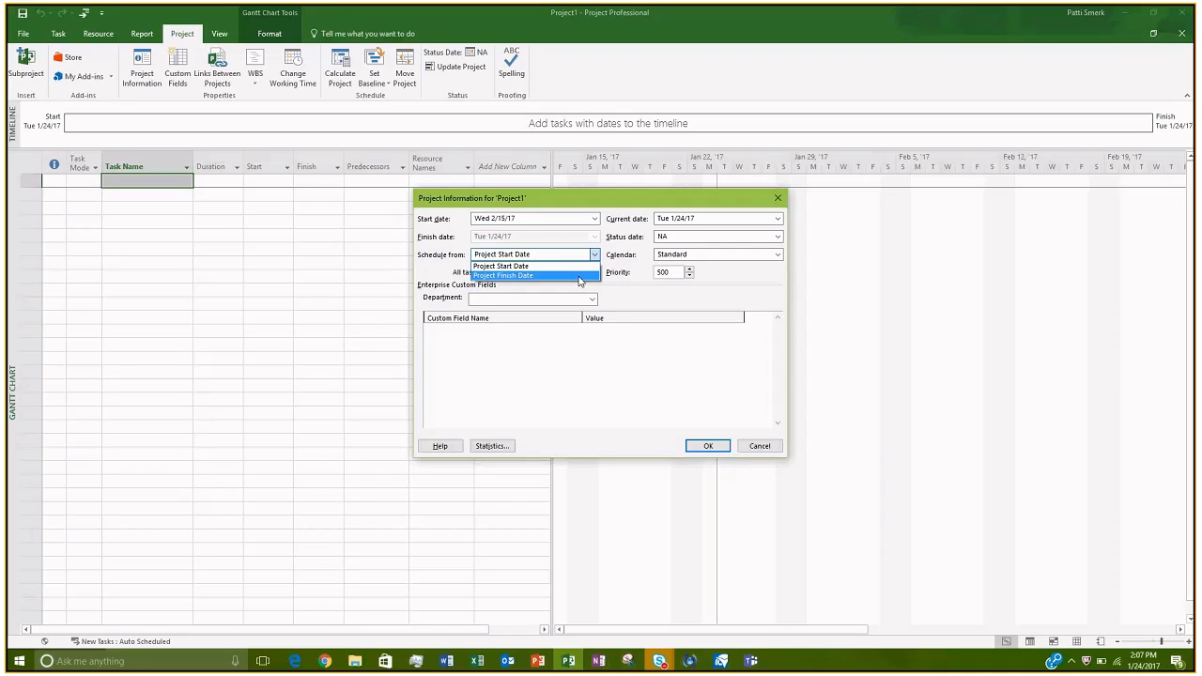
click(579, 276)
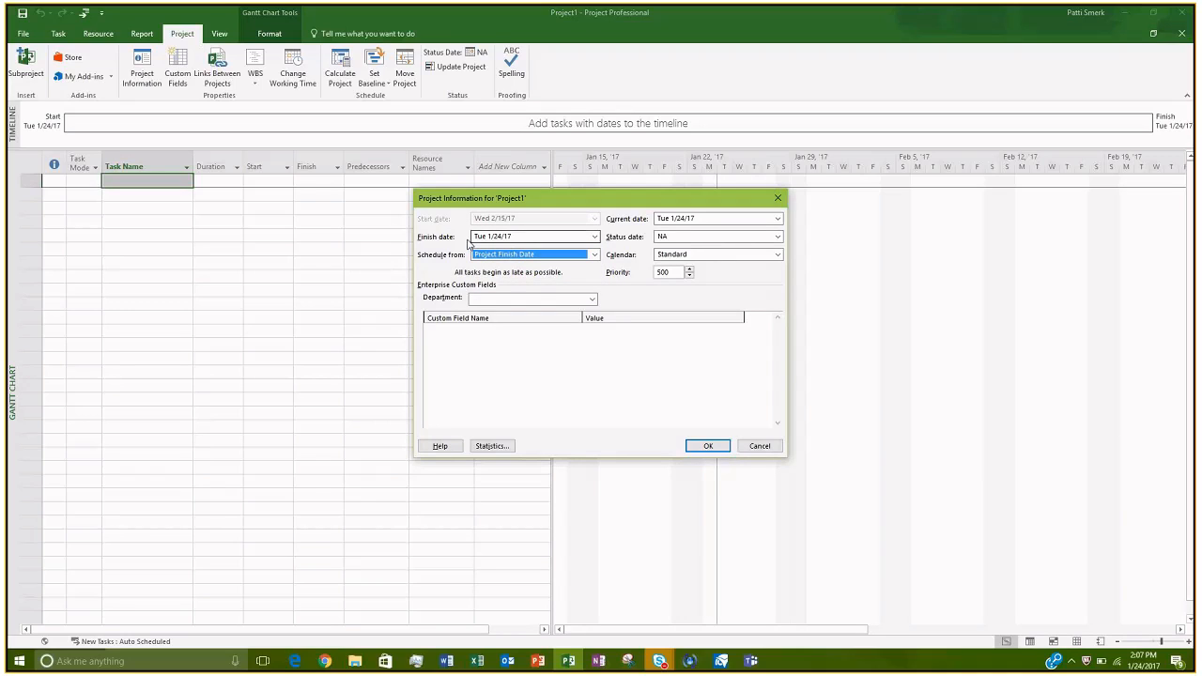
click(519, 236)
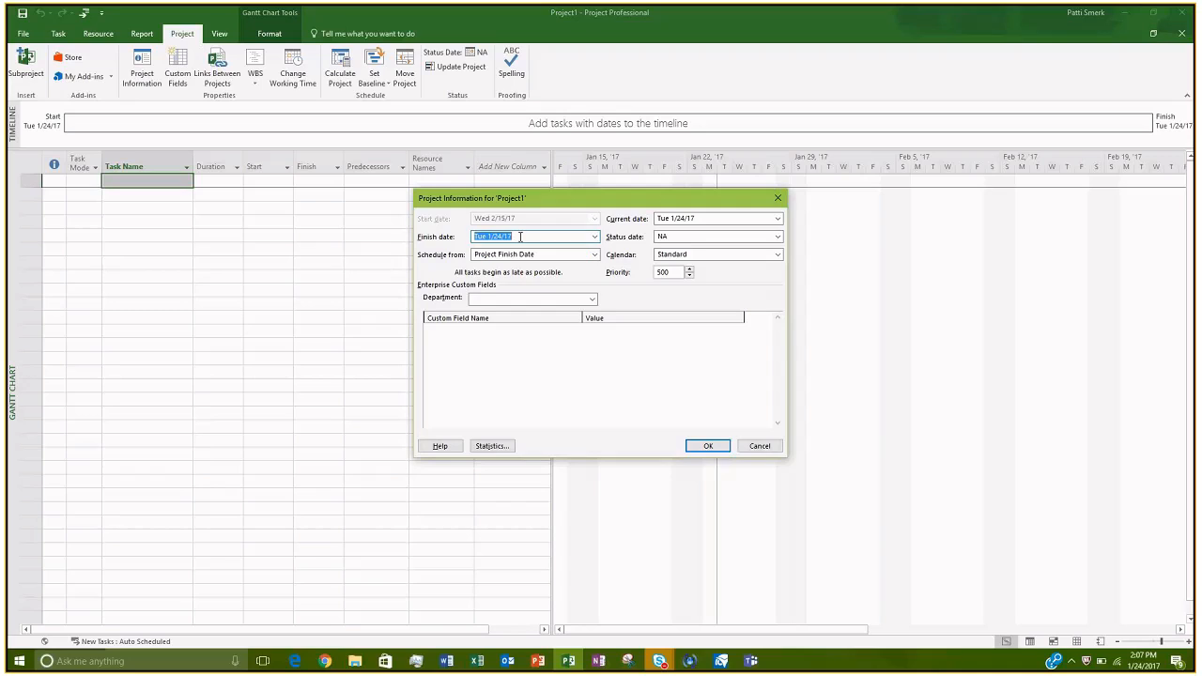
Step: Set the project to schedule from Project Start Date and apply the project information
click(596, 258)
click(596, 257)
click(592, 279)
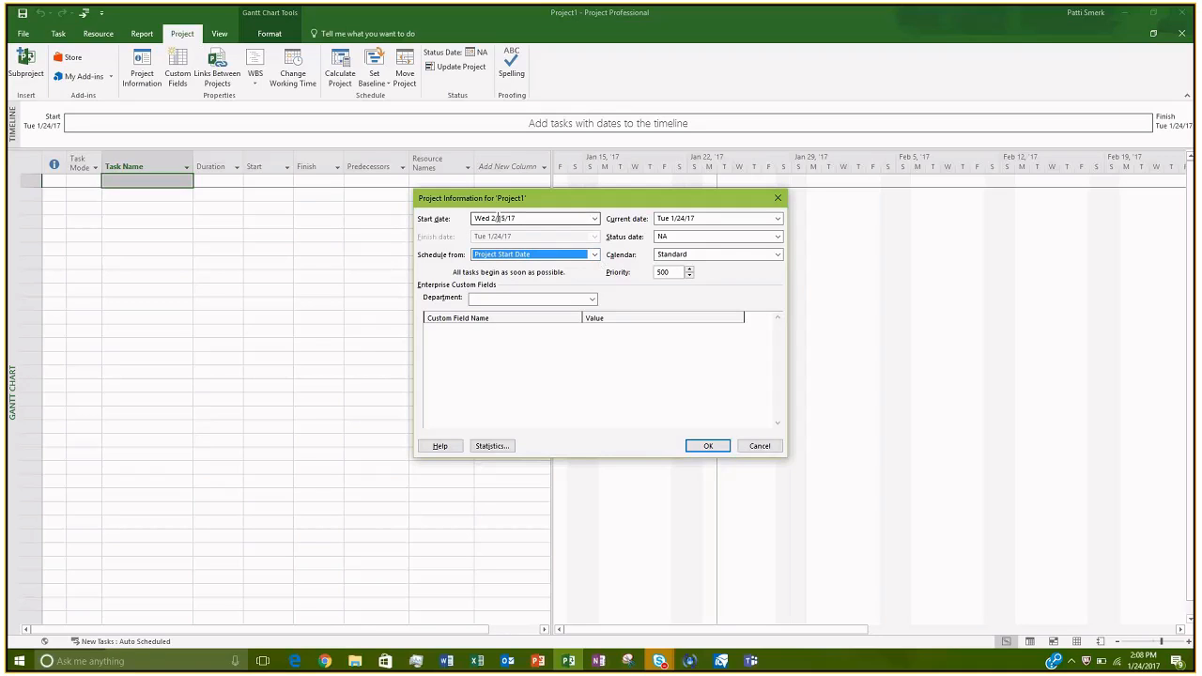
click(702, 446)
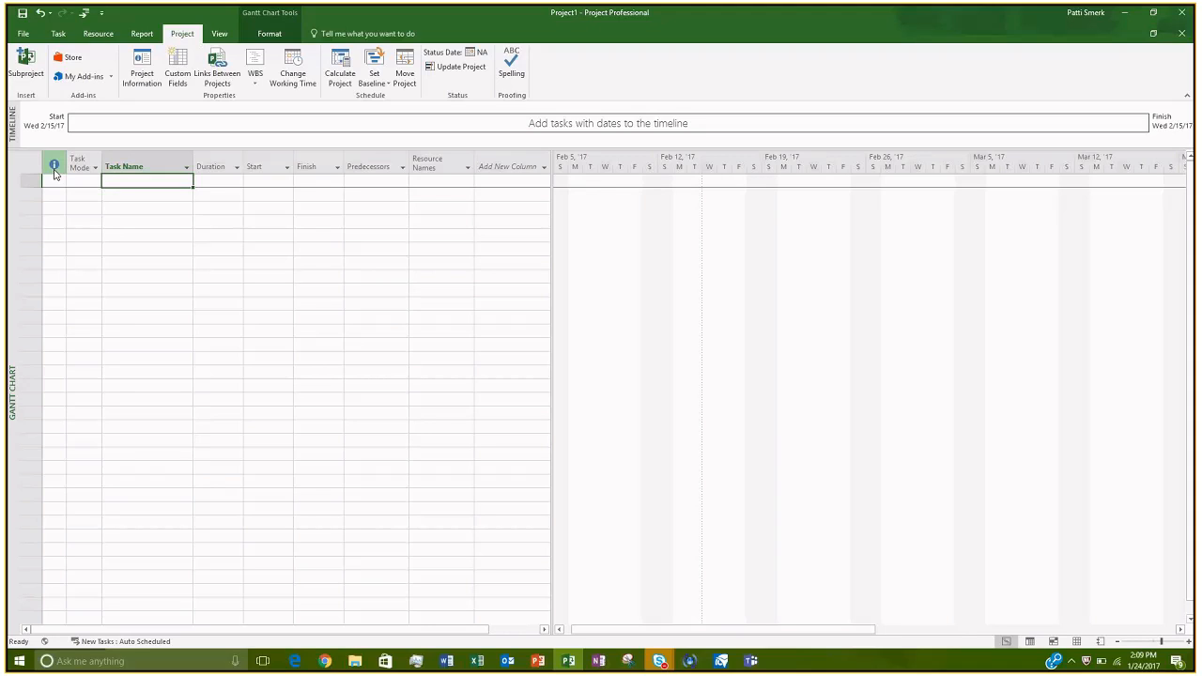
Step: Choose Auto Scheduled as the scheduling mode for new tasks
mouse_move(93, 173)
click(132, 641)
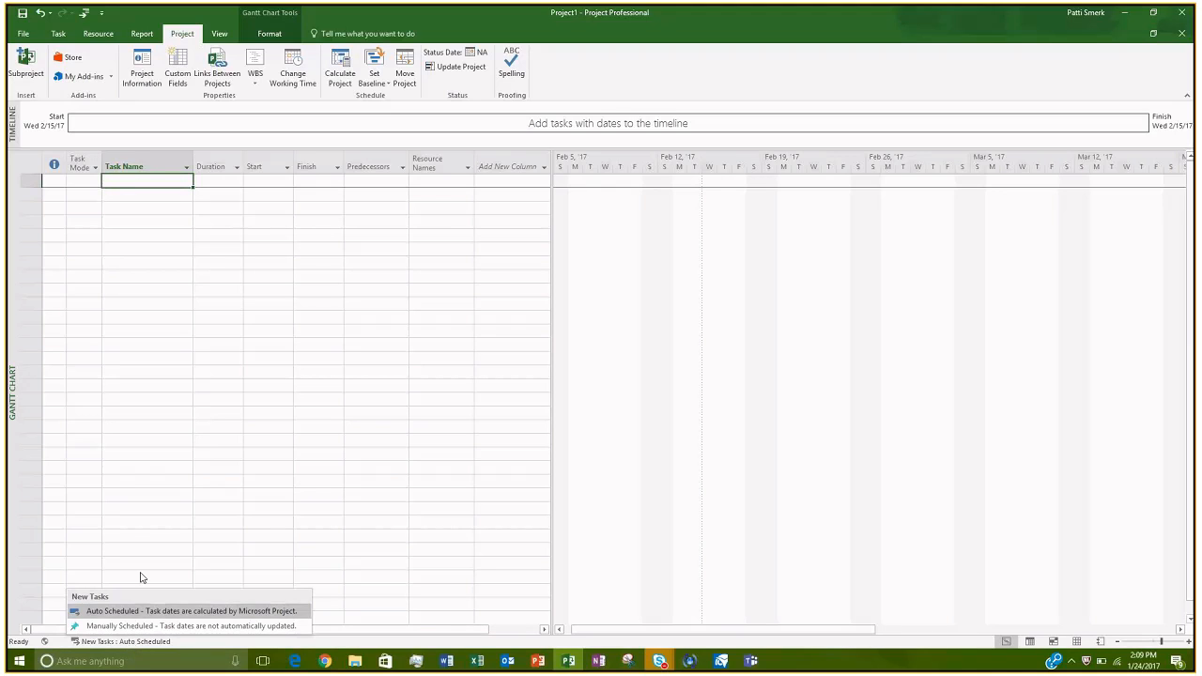
click(131, 611)
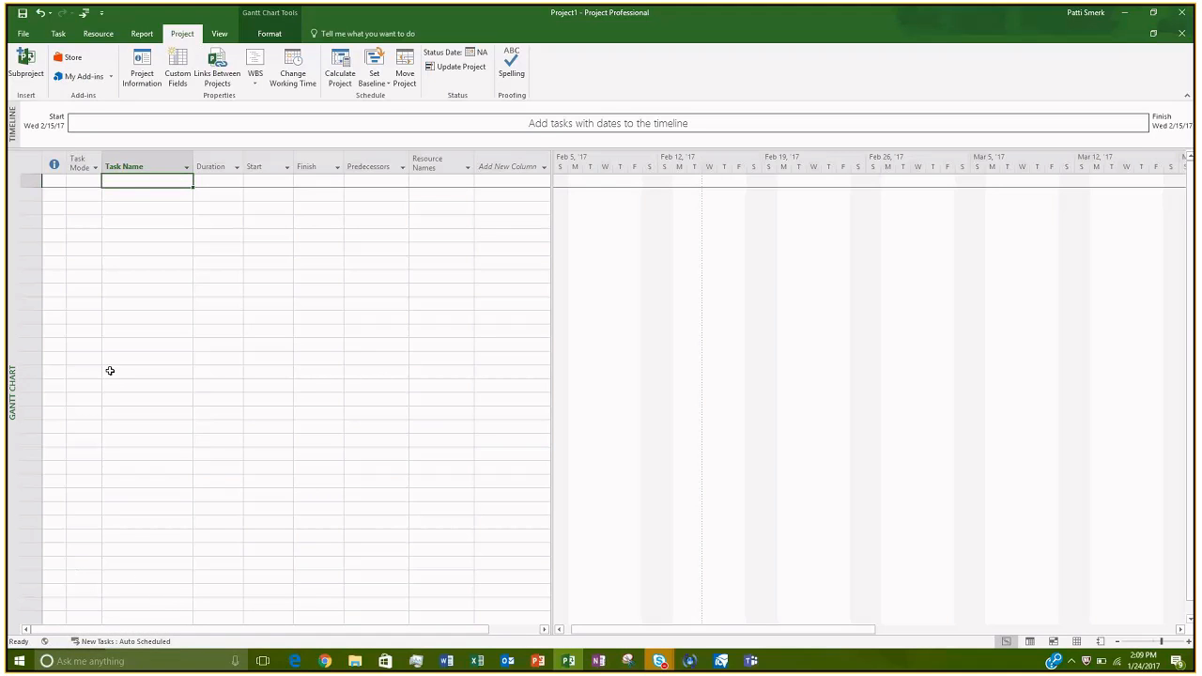
scroll(135, 181, down, 1)
scroll(112, 272, up, 1)
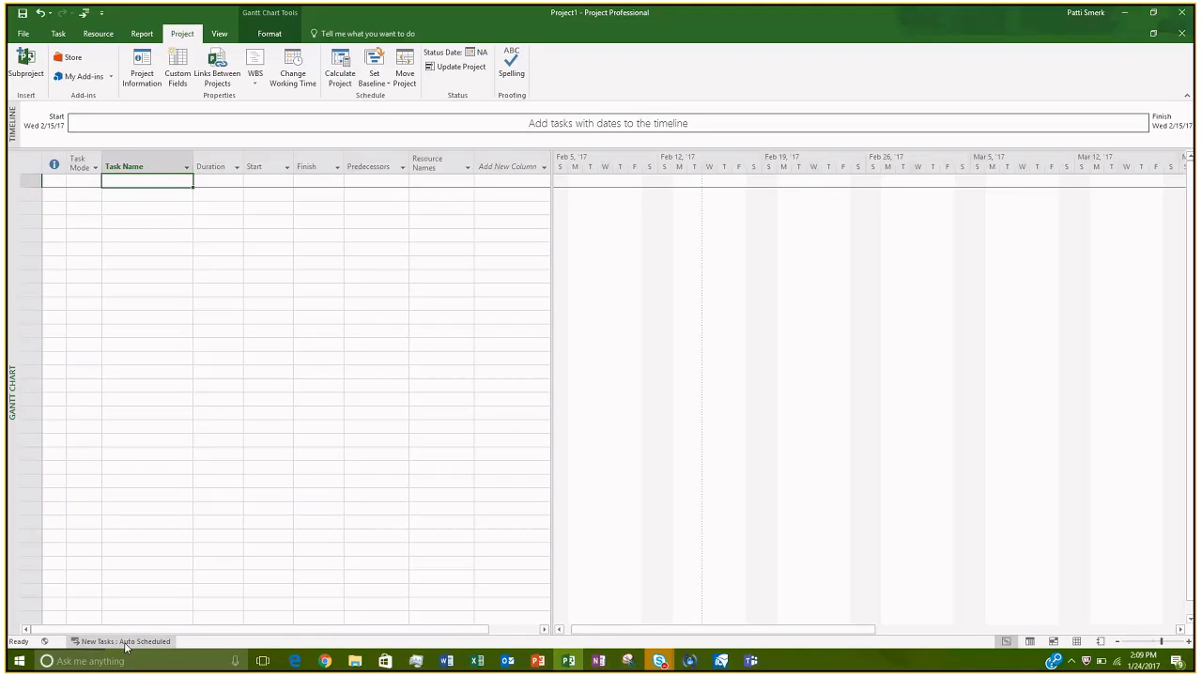
click(147, 642)
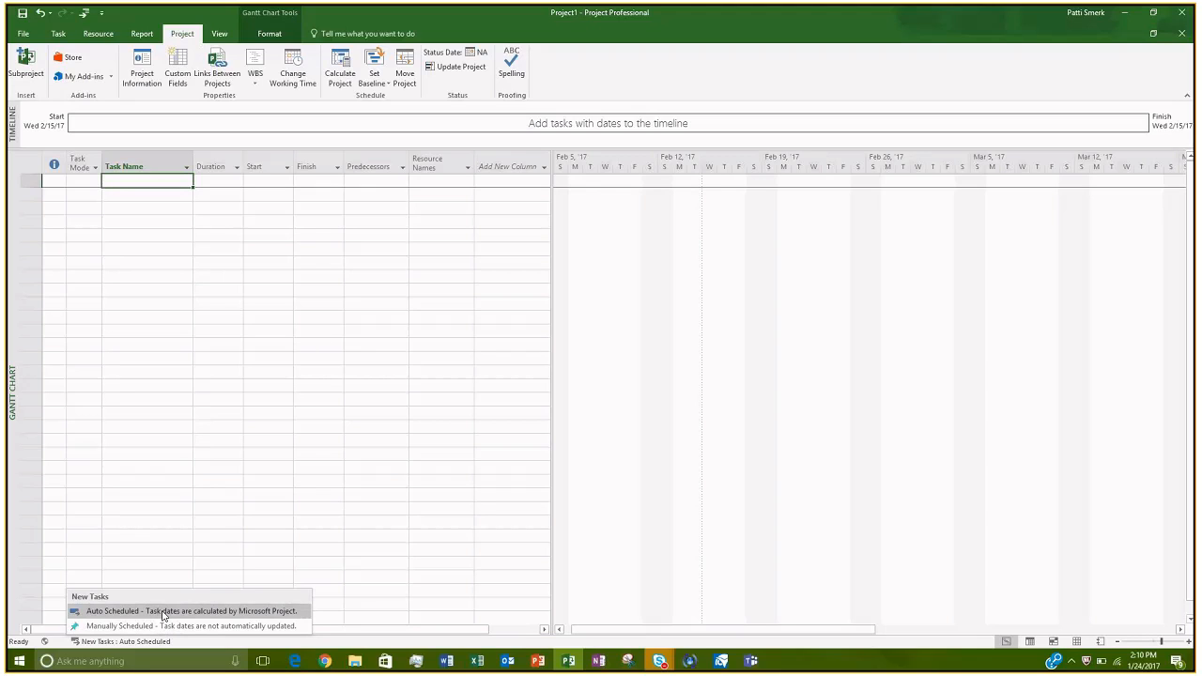
click(163, 612)
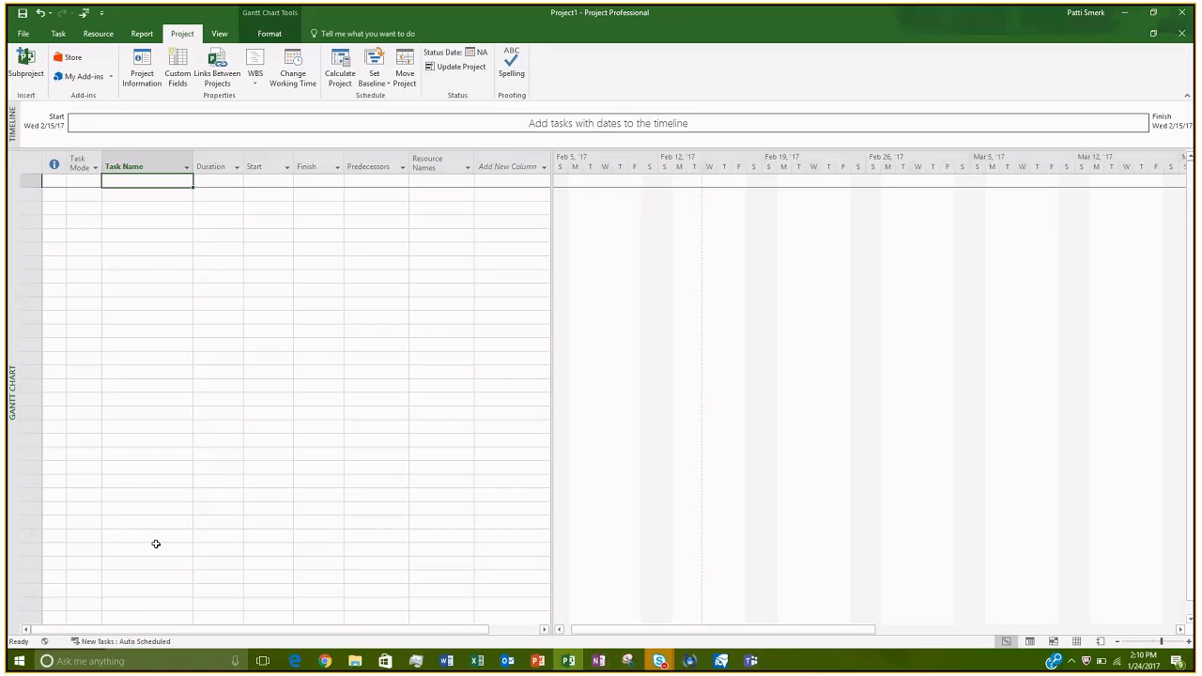
Step: Enter a task named "Draft chapter 1" in the first row of the task table
scroll(143, 281, down, 10)
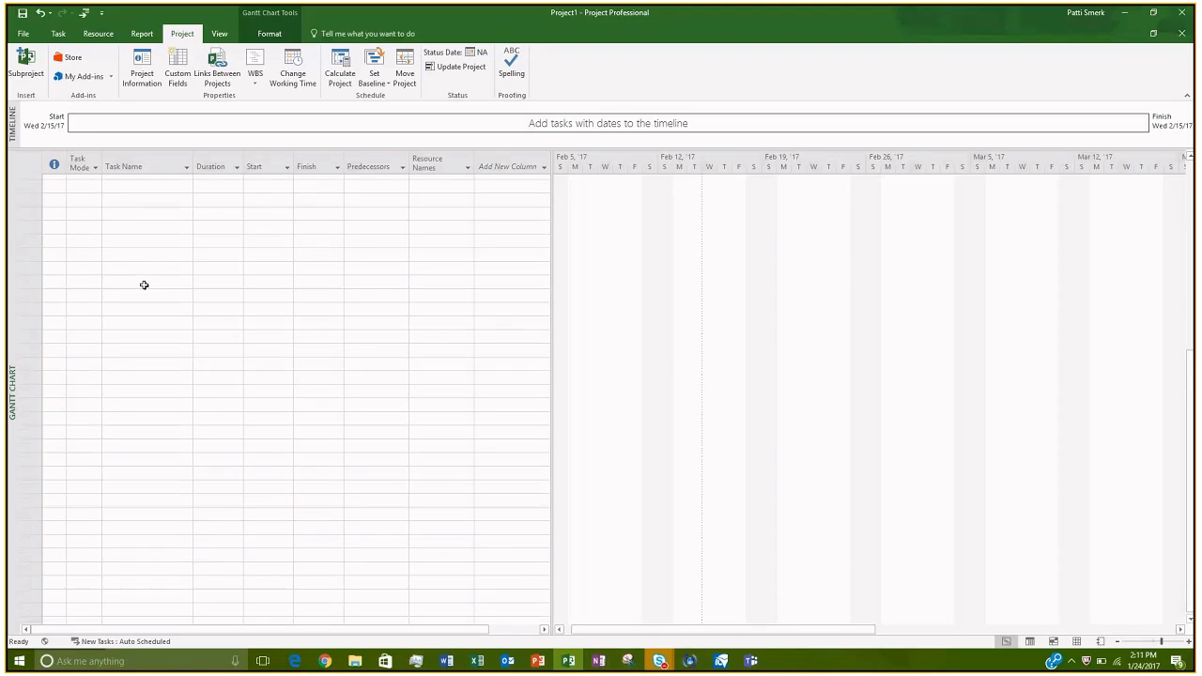
scroll(148, 288, down, 8)
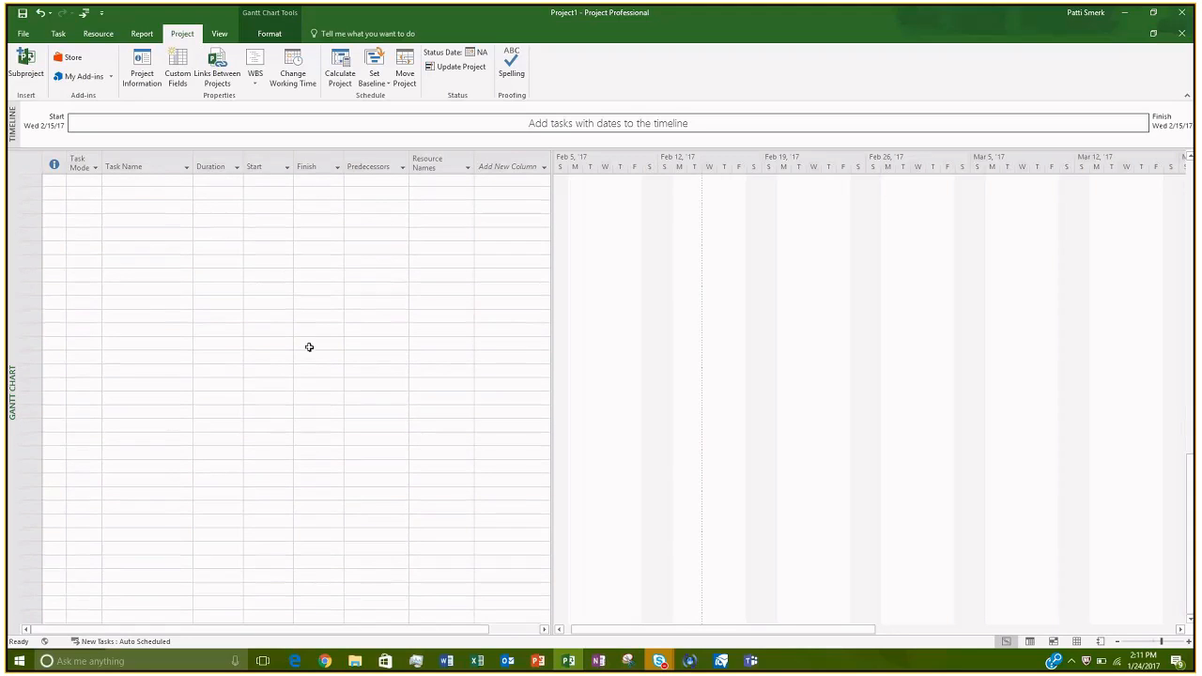
scroll(308, 348, up, 15)
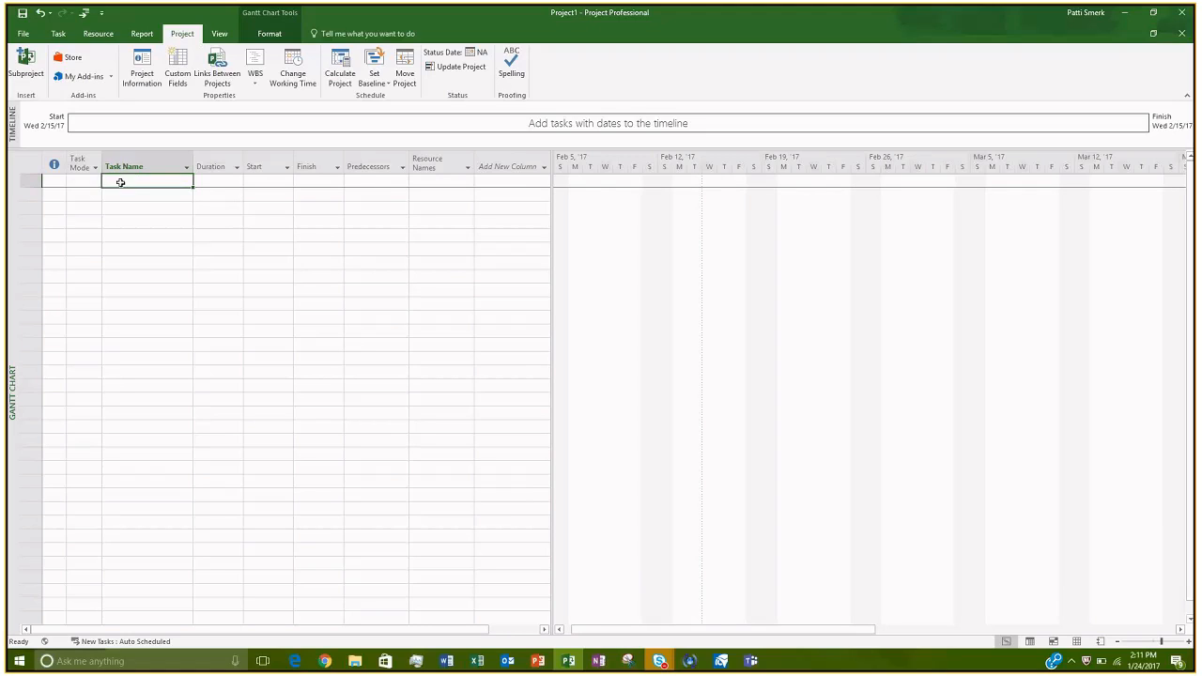
text(Draft cha)
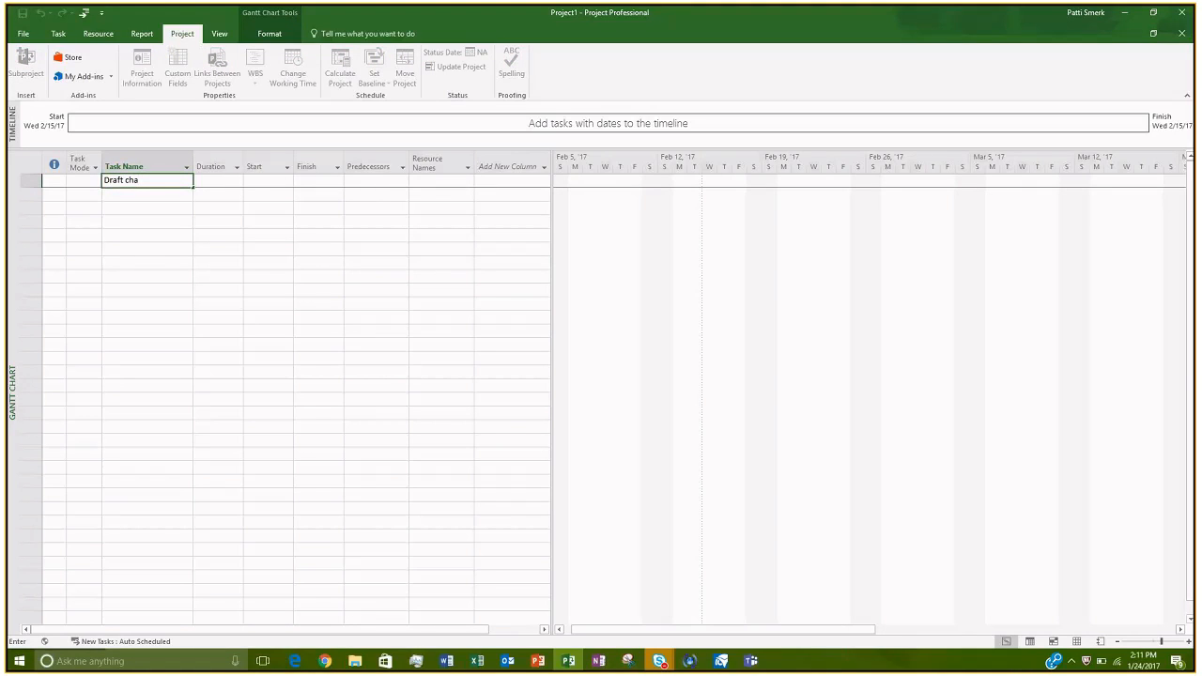
text(pter 1)
key(Tab)
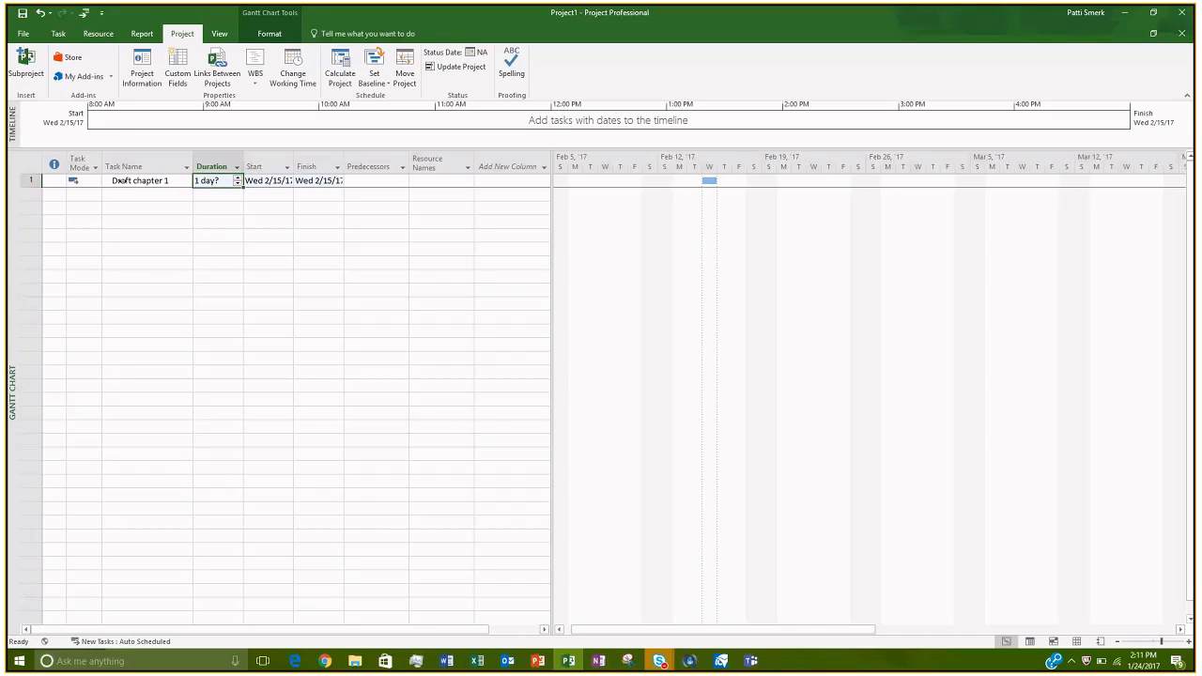
Step: Fit the Start and Finish columns of the task table to the width of their dates
mouse_move(81, 181)
mouse_move(710, 181)
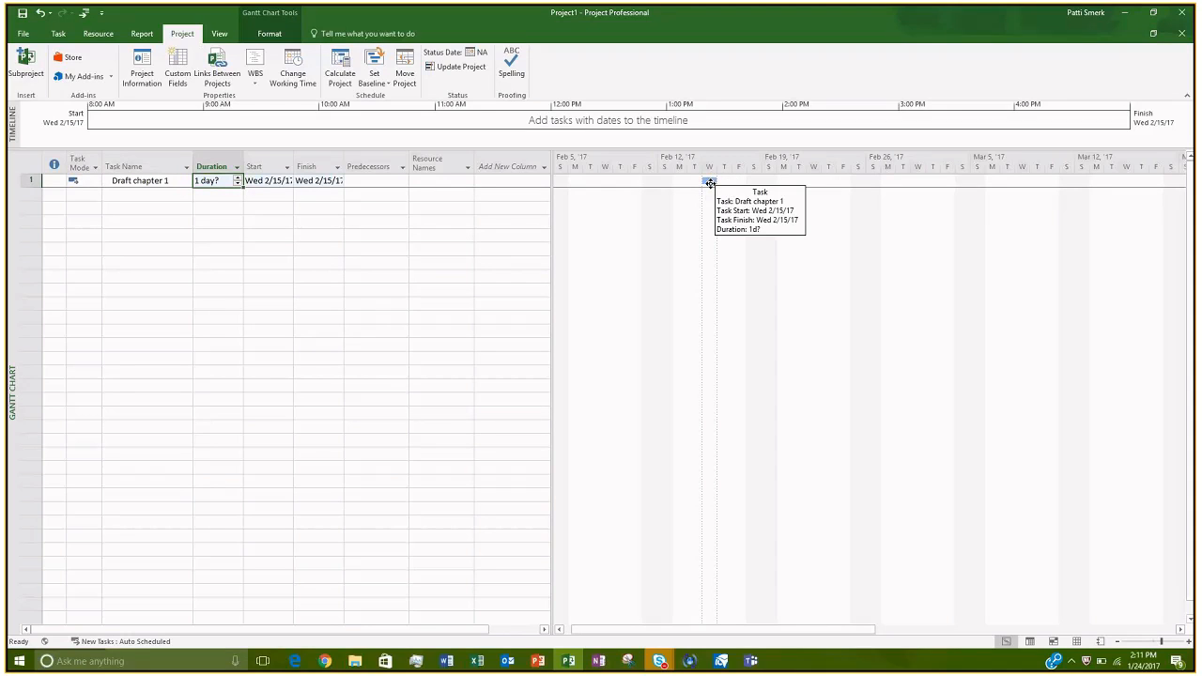
double_click(293, 161)
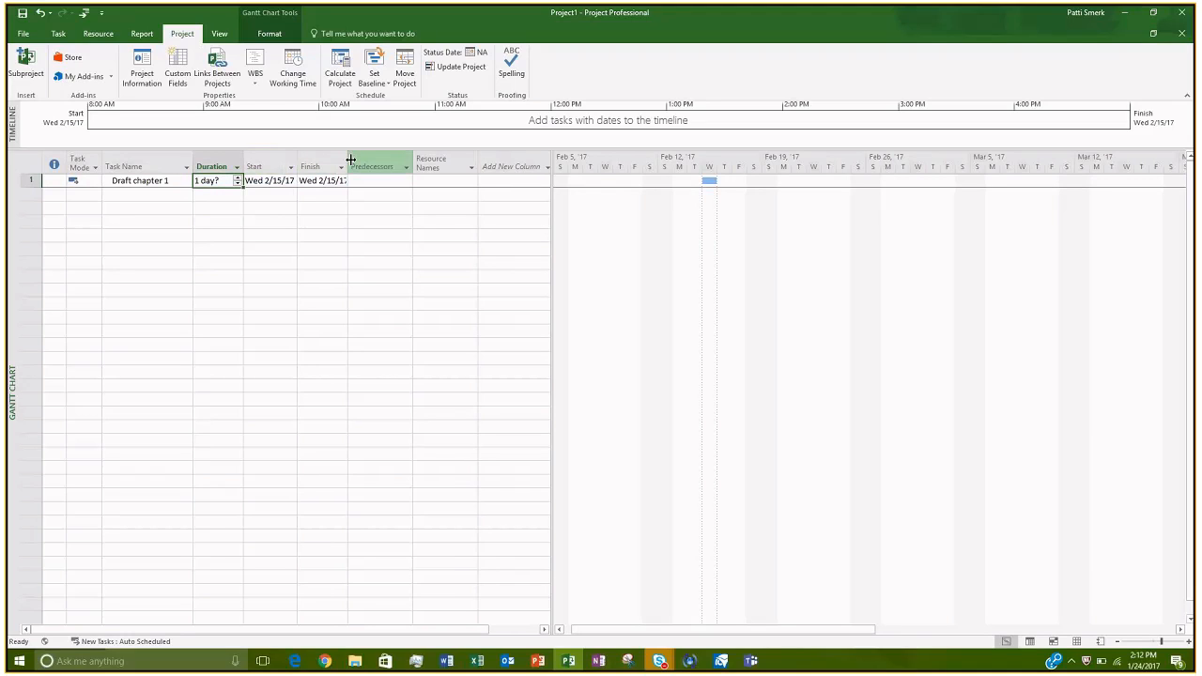
double_click(349, 159)
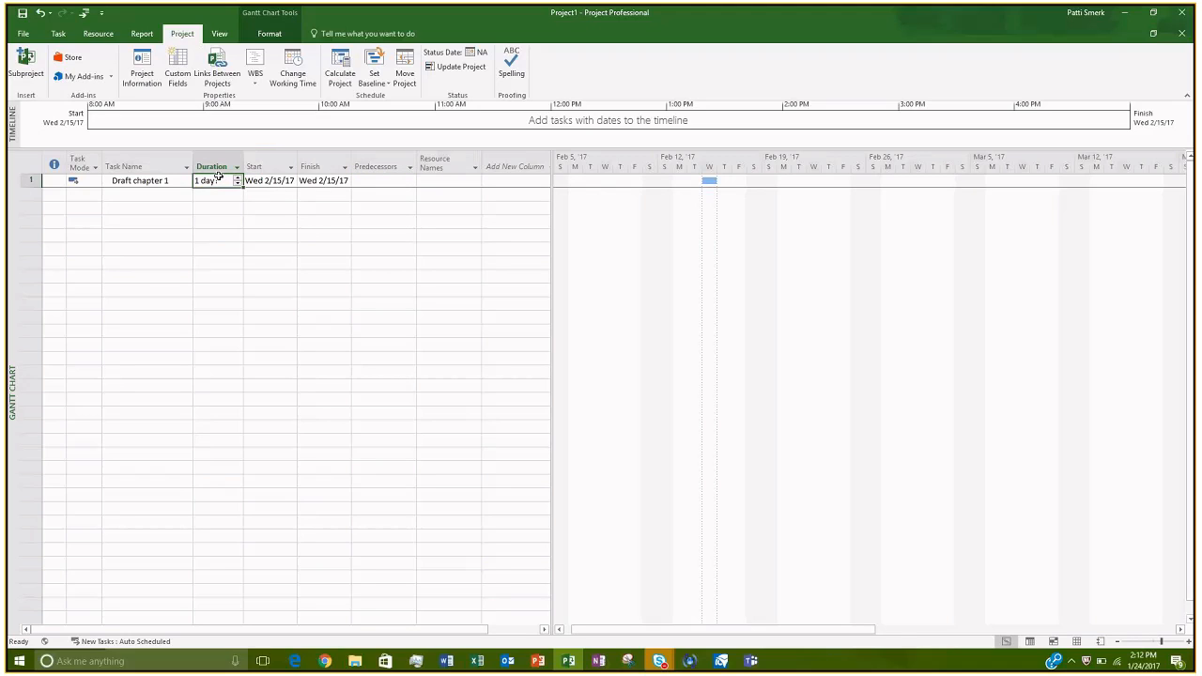
Step: Set the duration of Draft chapter 1 to 15 days and widen the Start column slightly
text(15 d)
key(Tab)
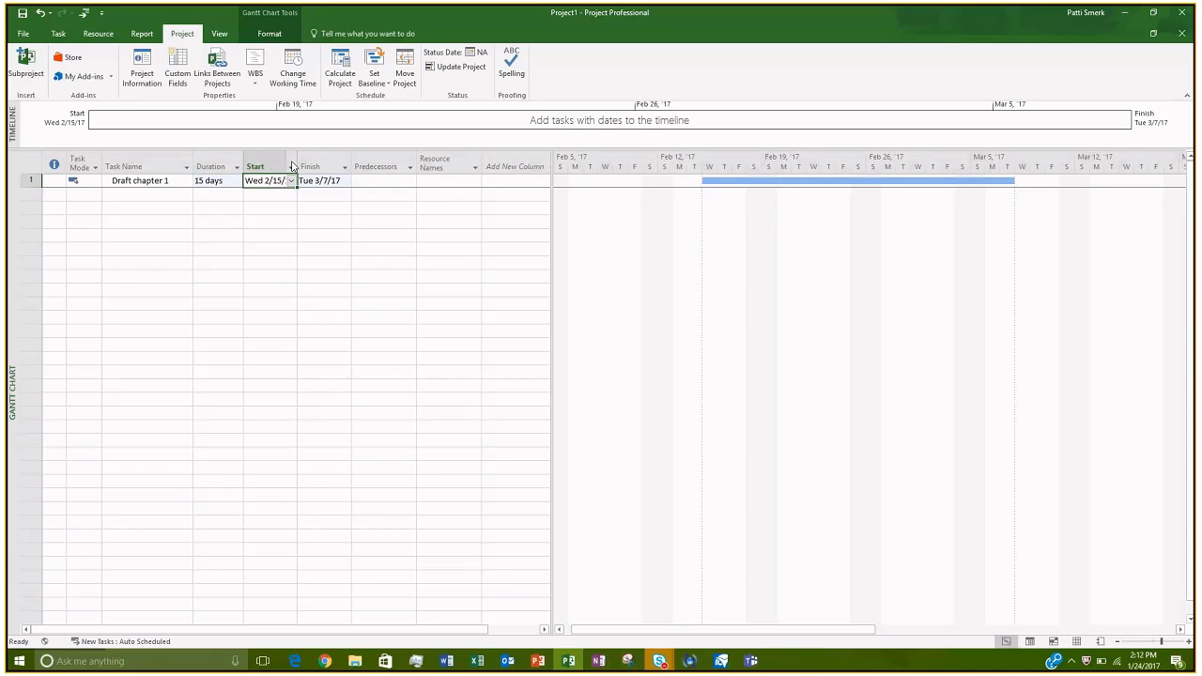
drag(297, 160, 301, 161)
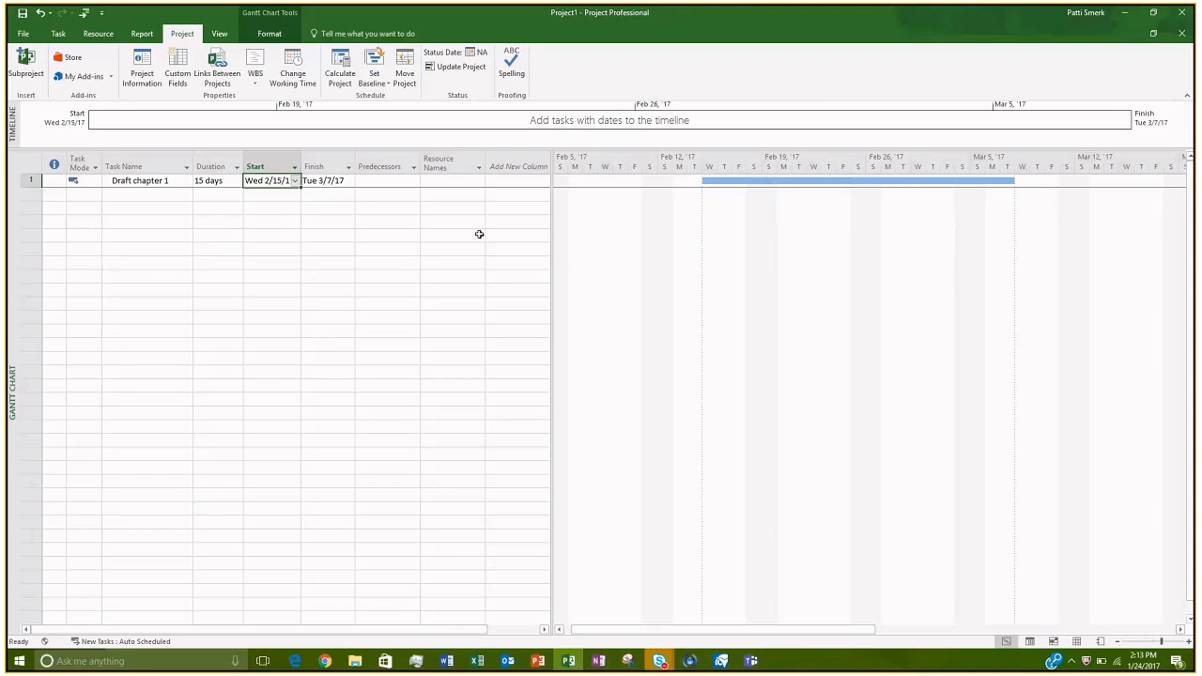
Step: Add a second task named "Proof Chapter 1" with a duration of 3 days
click(167, 191)
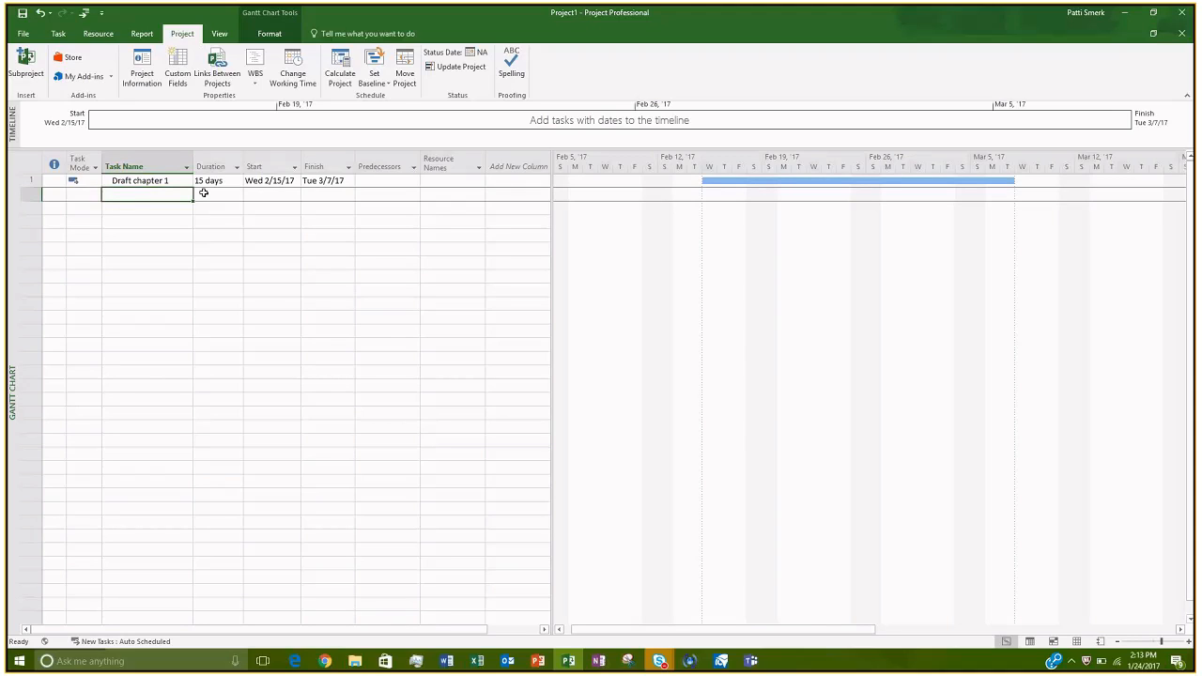
text(Pro)
key(BackSpace)
key(BackSpace)
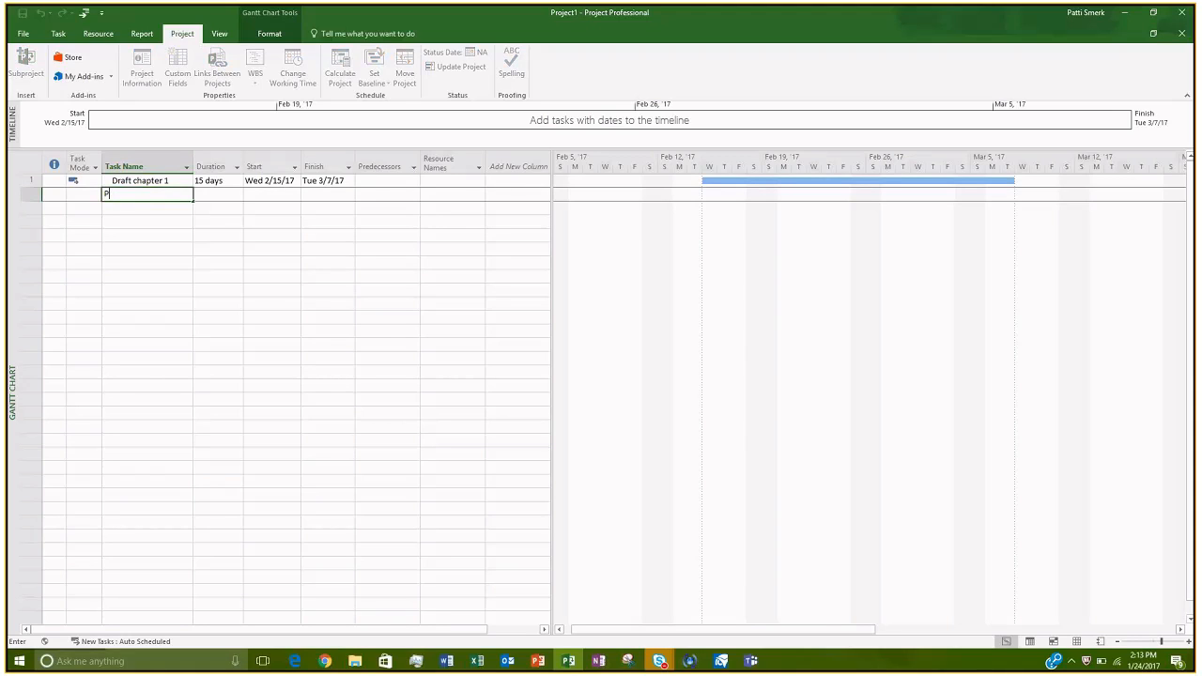
text(roof Chapter 1)
key(Return)
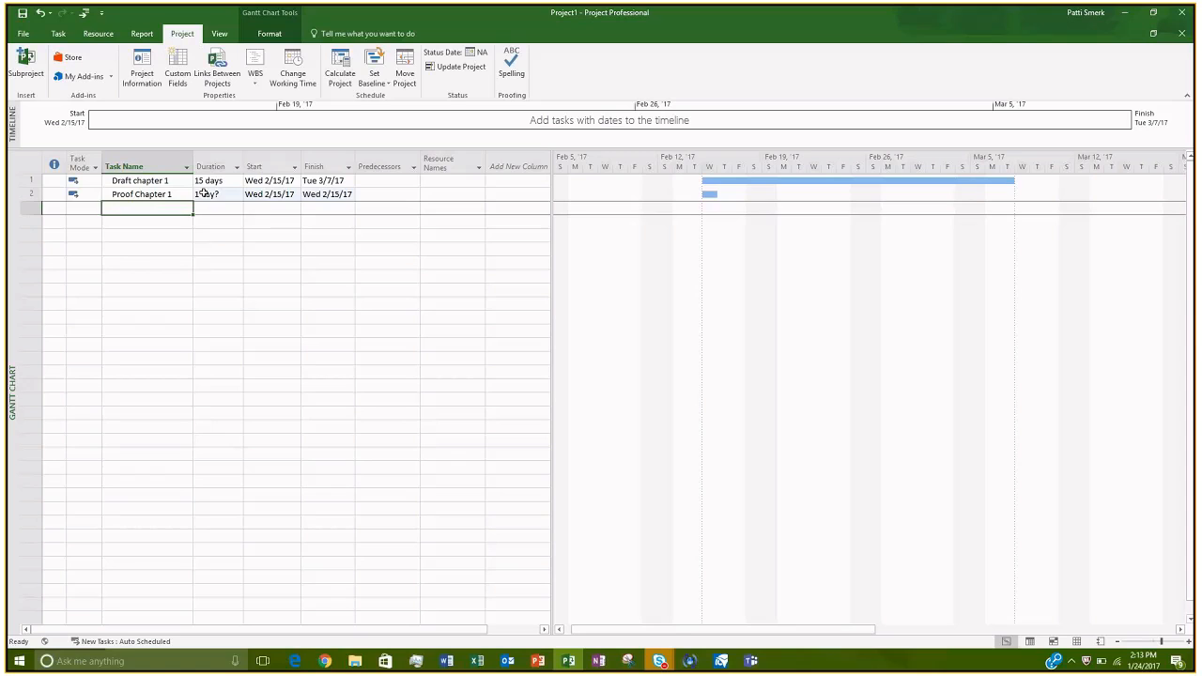
click(204, 192)
text(3 days)
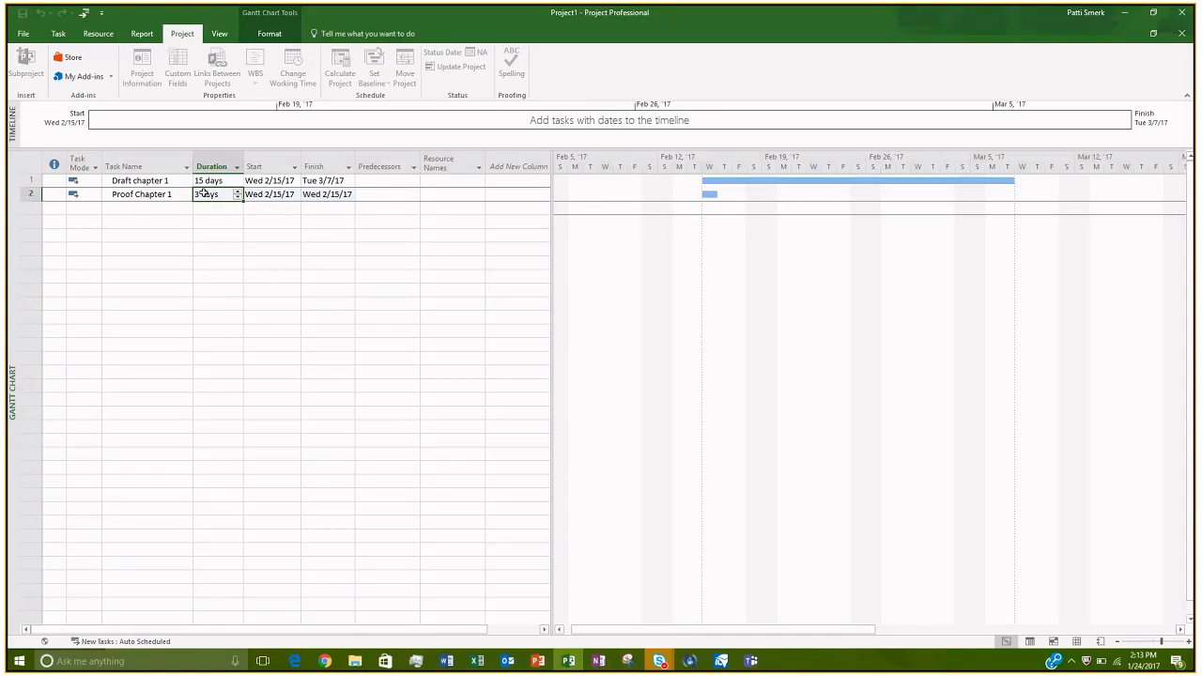
key(Return)
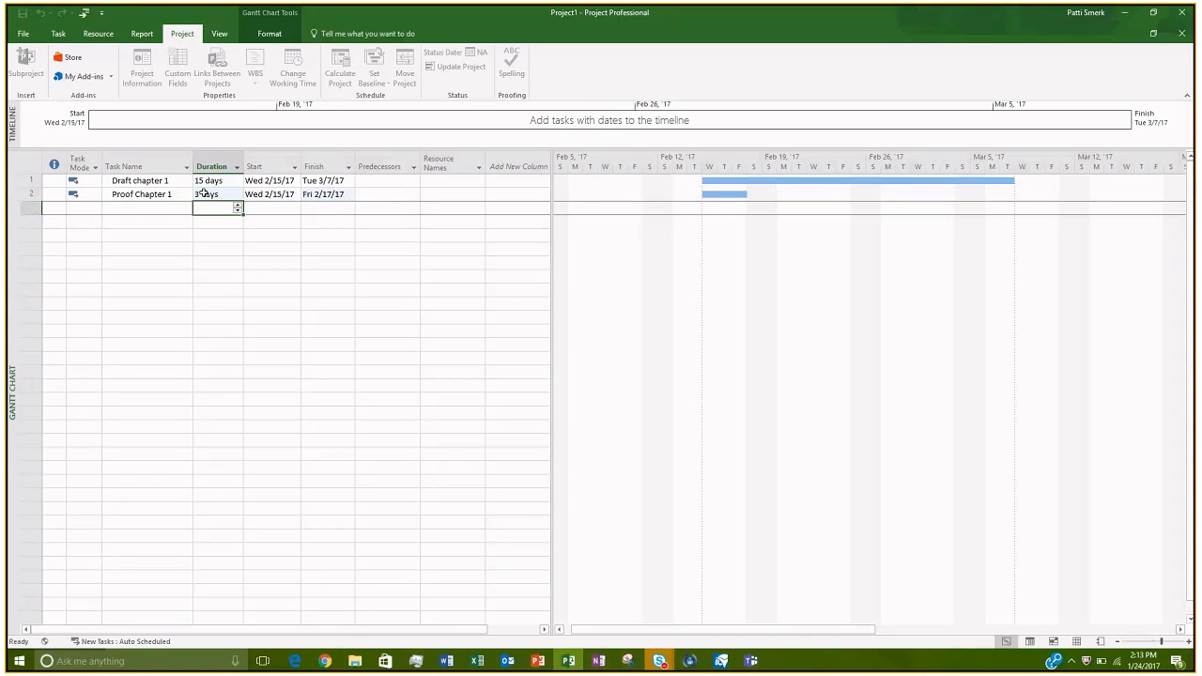
Step: Add a third task named "Add images" with a duration of 2 days
click(166, 206)
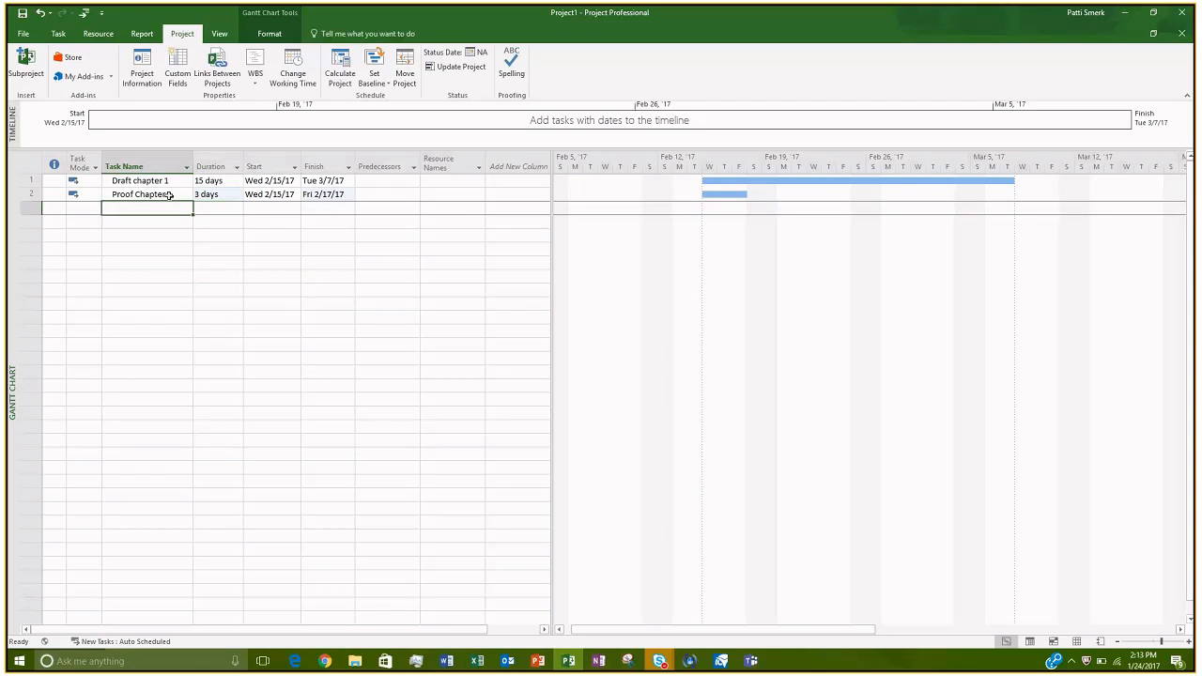
text(Add images)
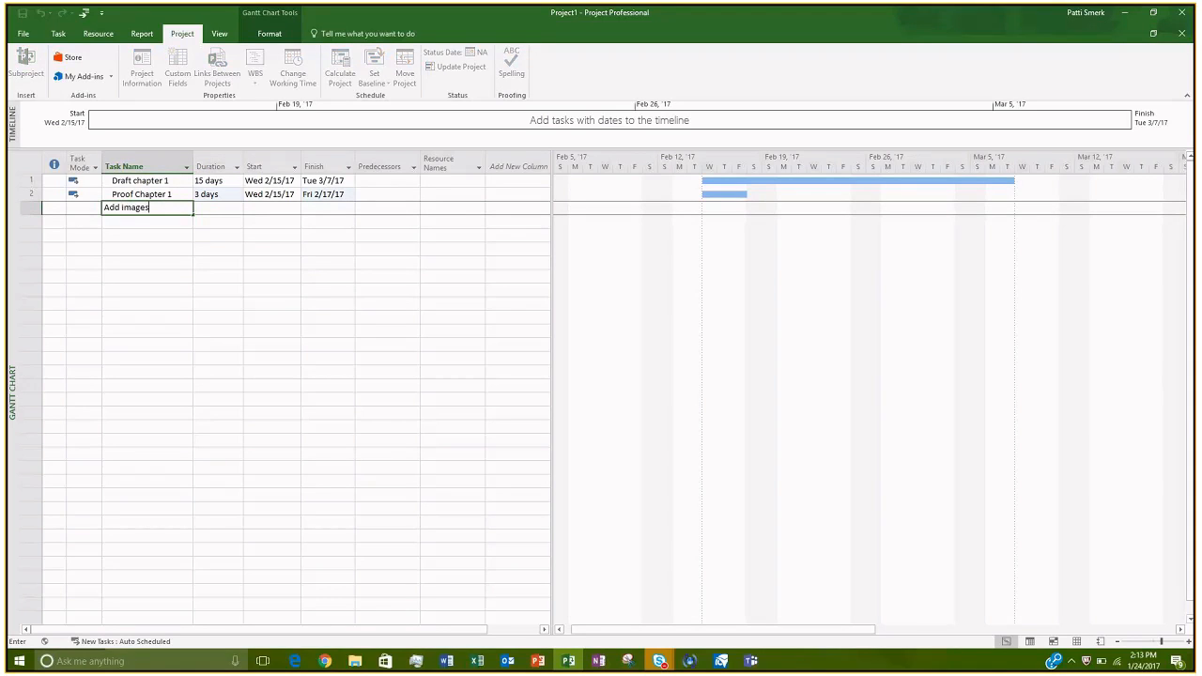
key(Tab)
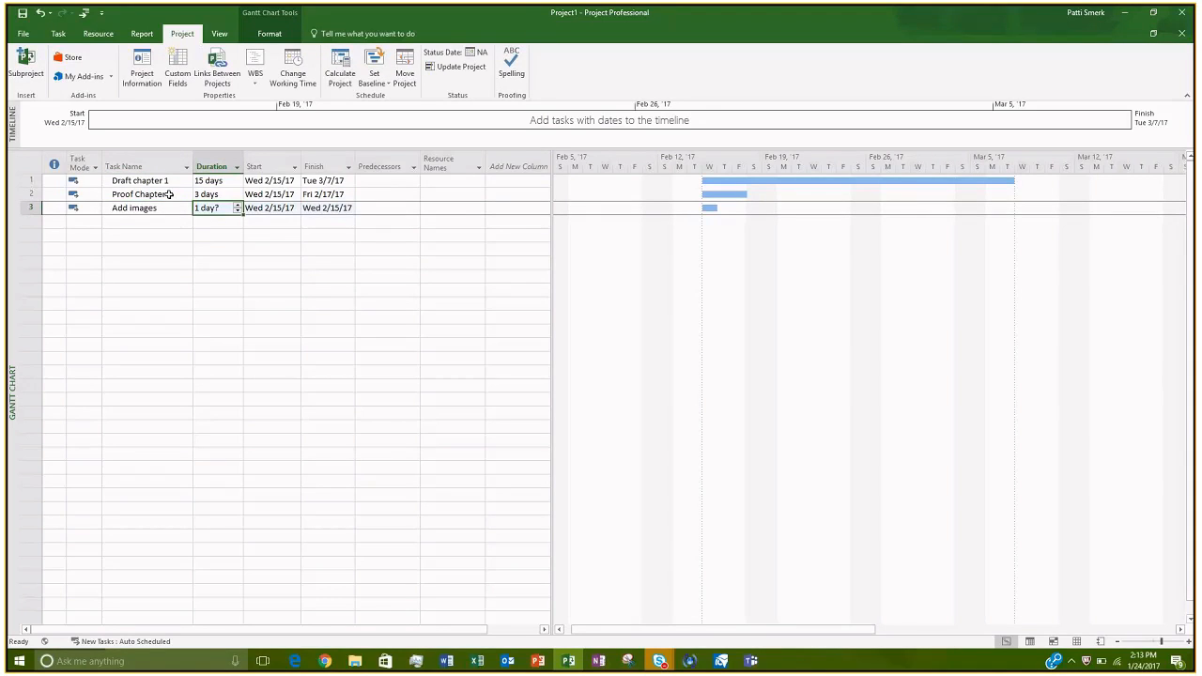
text(2d)
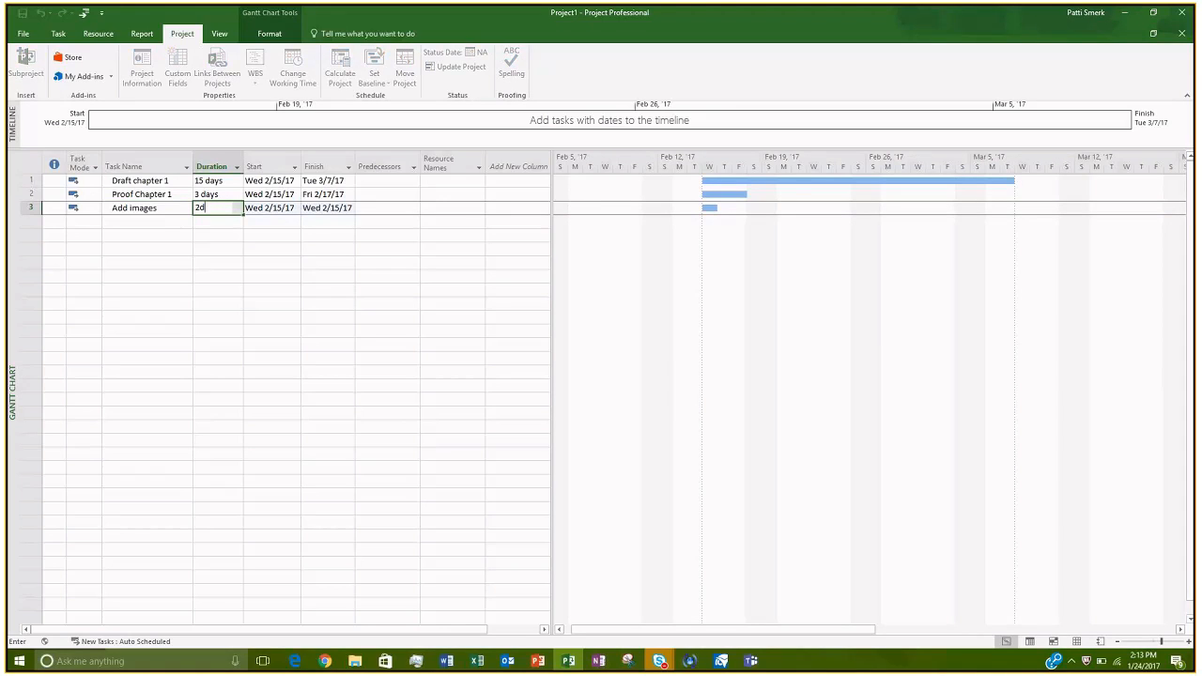
key(Return)
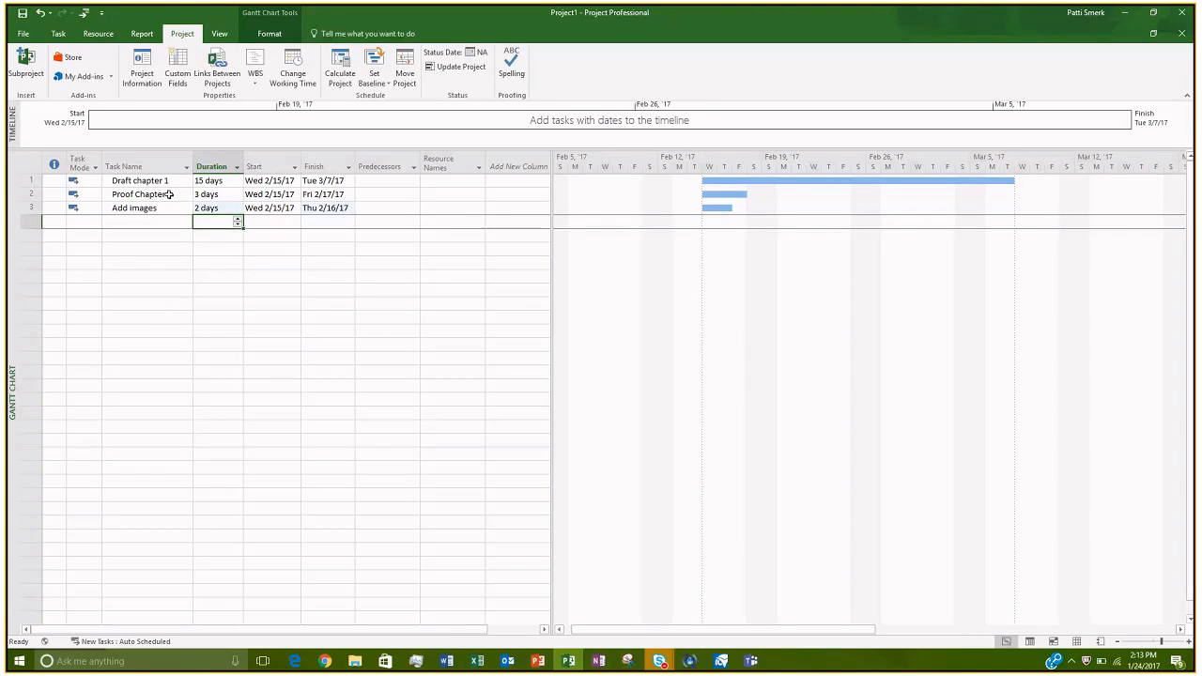
Step: Enter a fourth task named "make changes" below Add images
key(Left)
text(make)
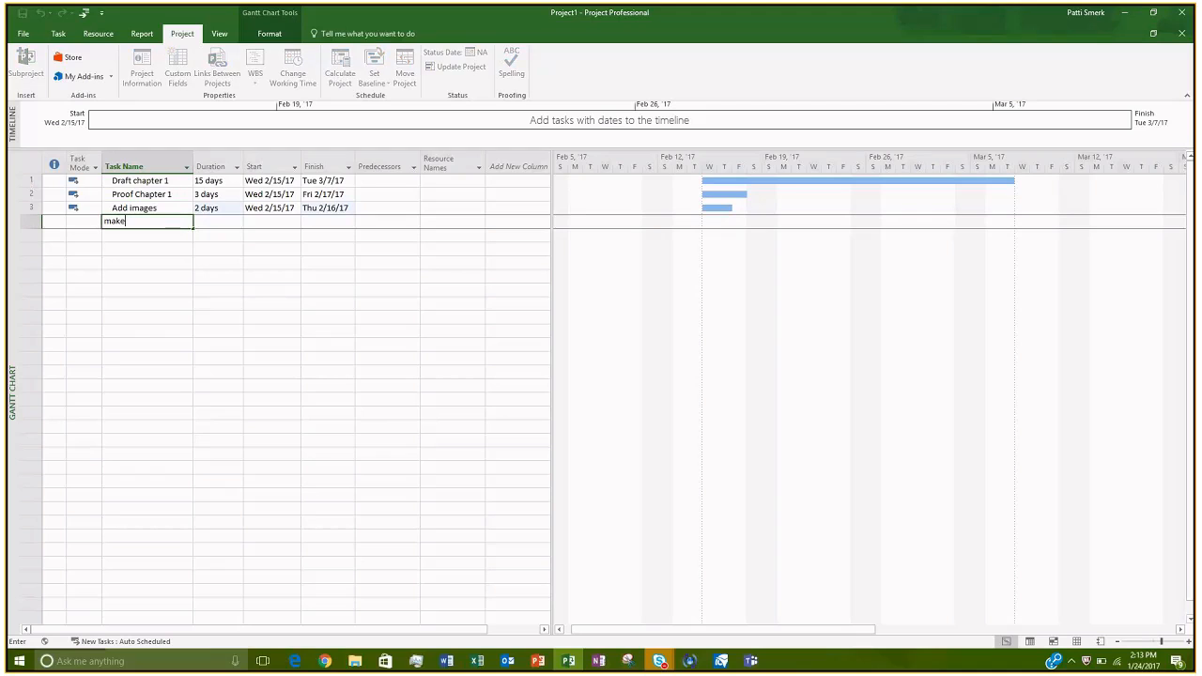
key(BackSpace)
key(BackSpace)
key(BackSpace)
key(BackSpace)
text(make changes)
key(Return)
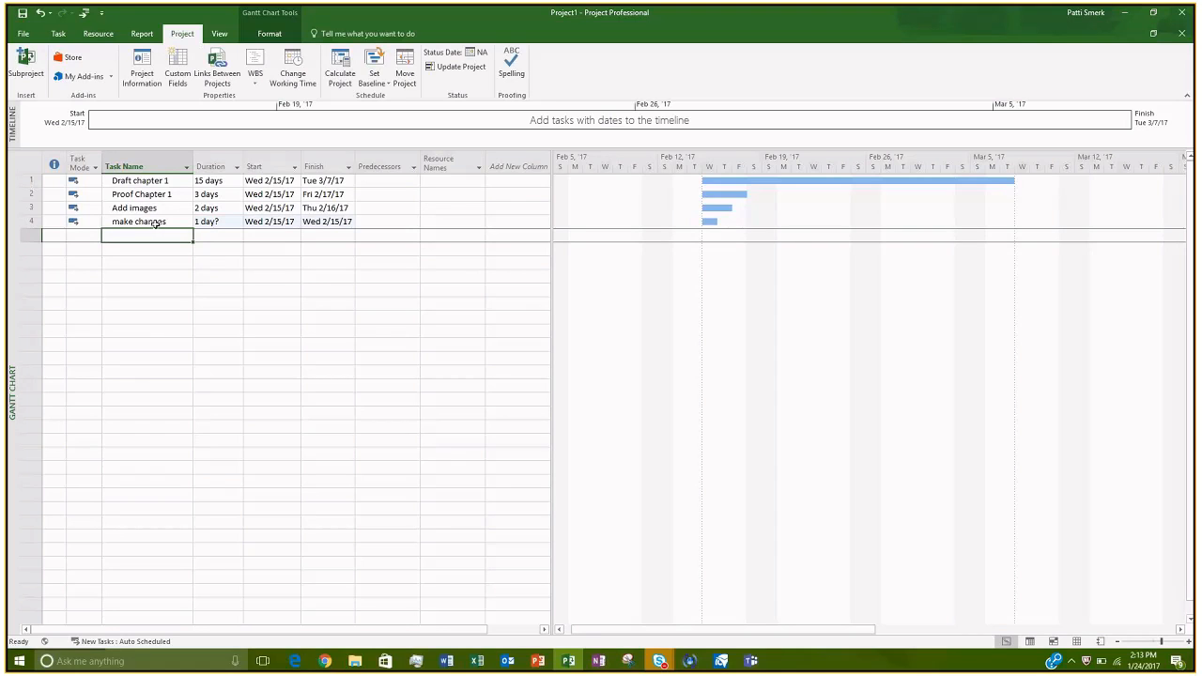
Step: Capitalize the fourth task's name to "Make changes" and set its duration to 2 days in its task information
key(Up)
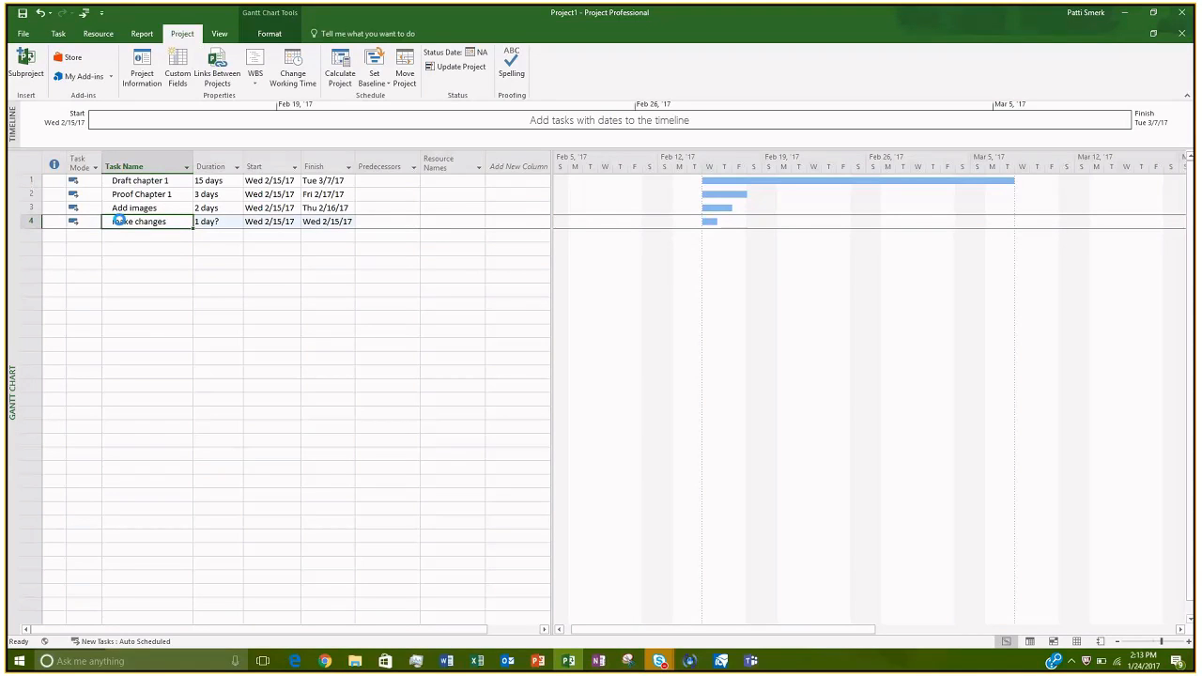
click(117, 224)
double_click(139, 223)
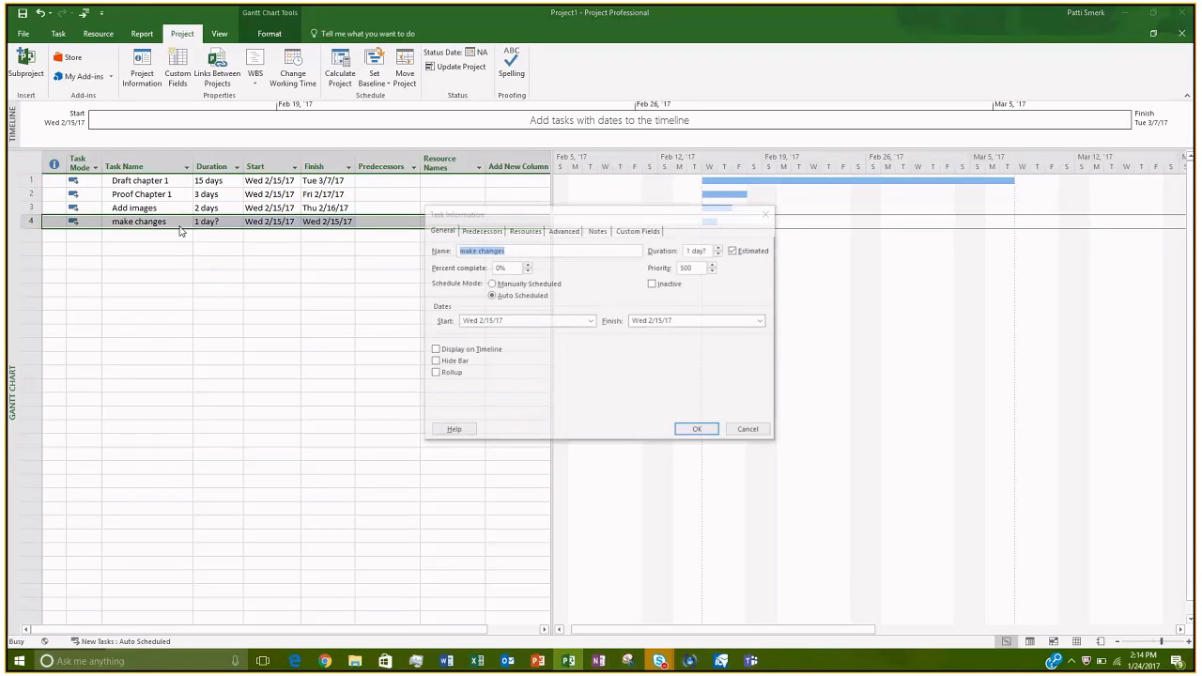
click(457, 250)
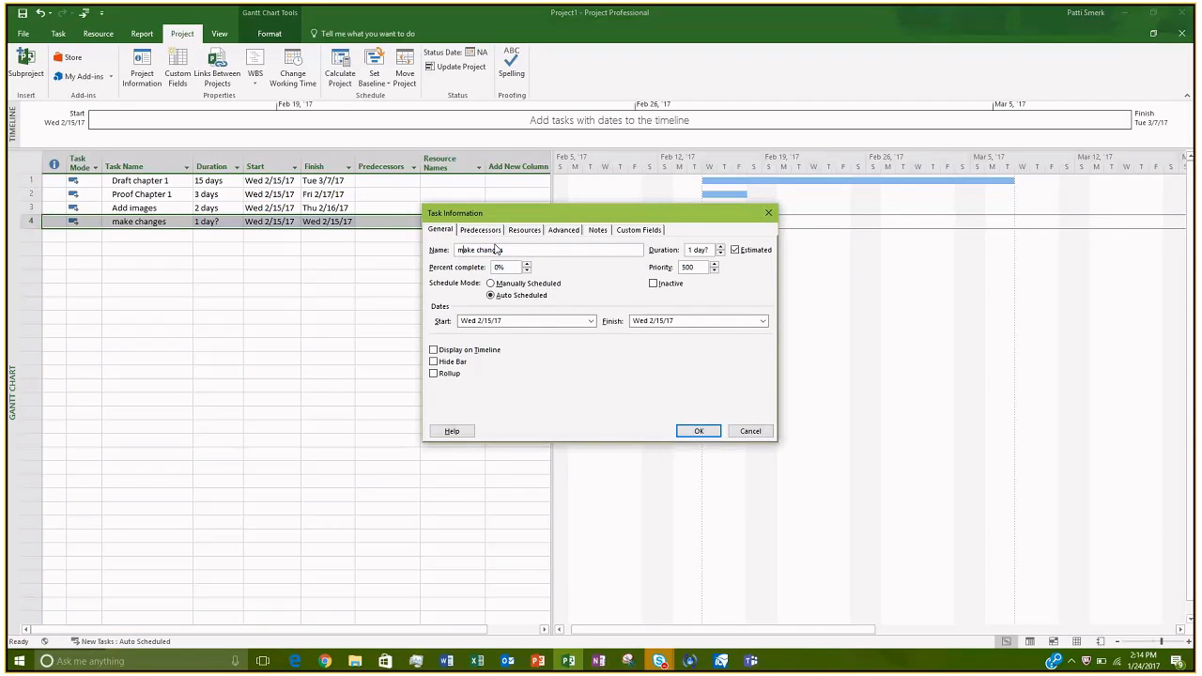
key(Delete)
text(M)
double_click(707, 248)
text(2d)
click(697, 430)
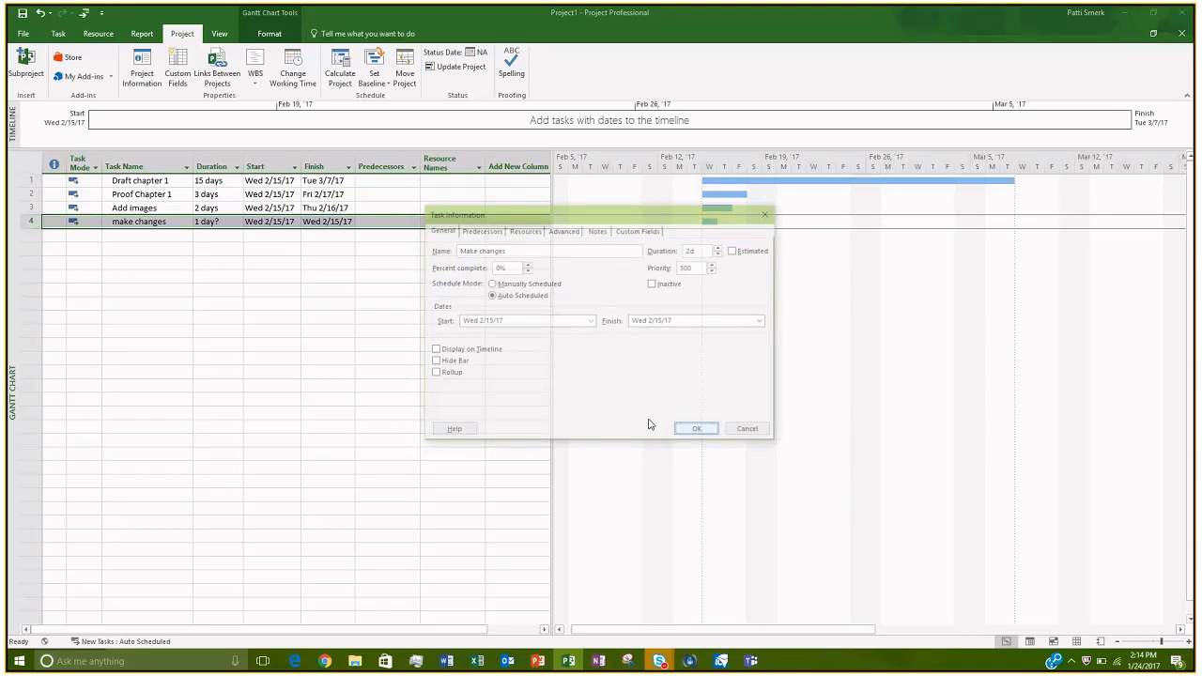
click(169, 263)
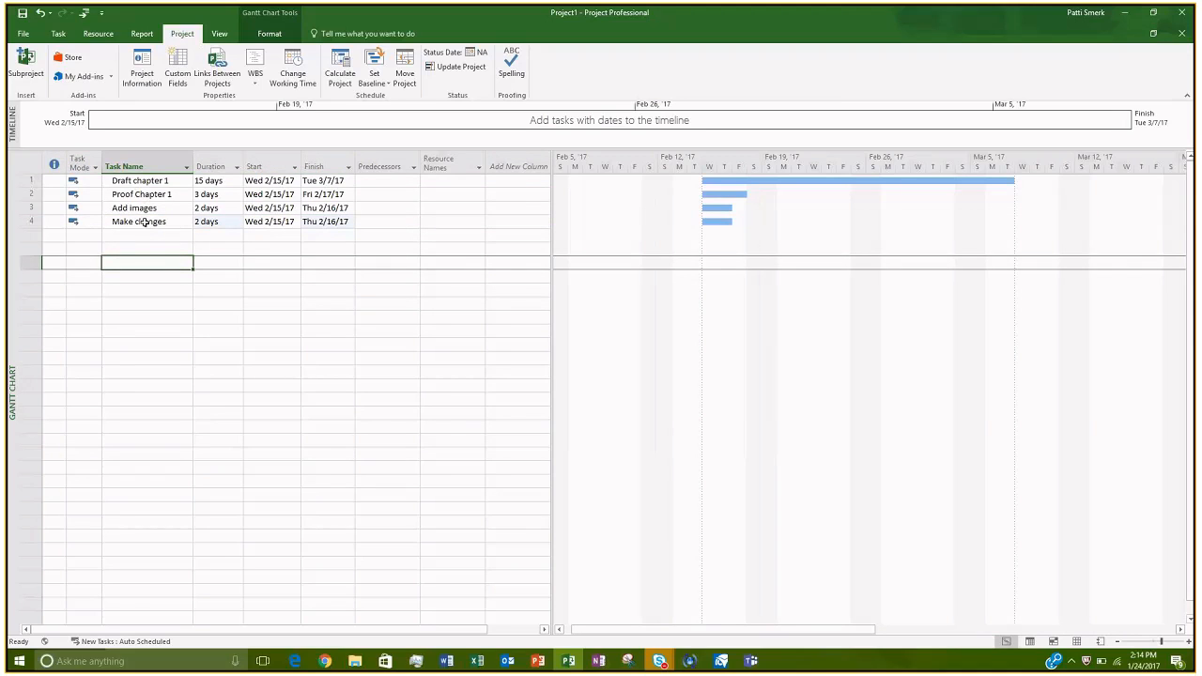
Step: Examine the general and advanced task information of Make changes, including its constraint, task type and milestone options
click(143, 222)
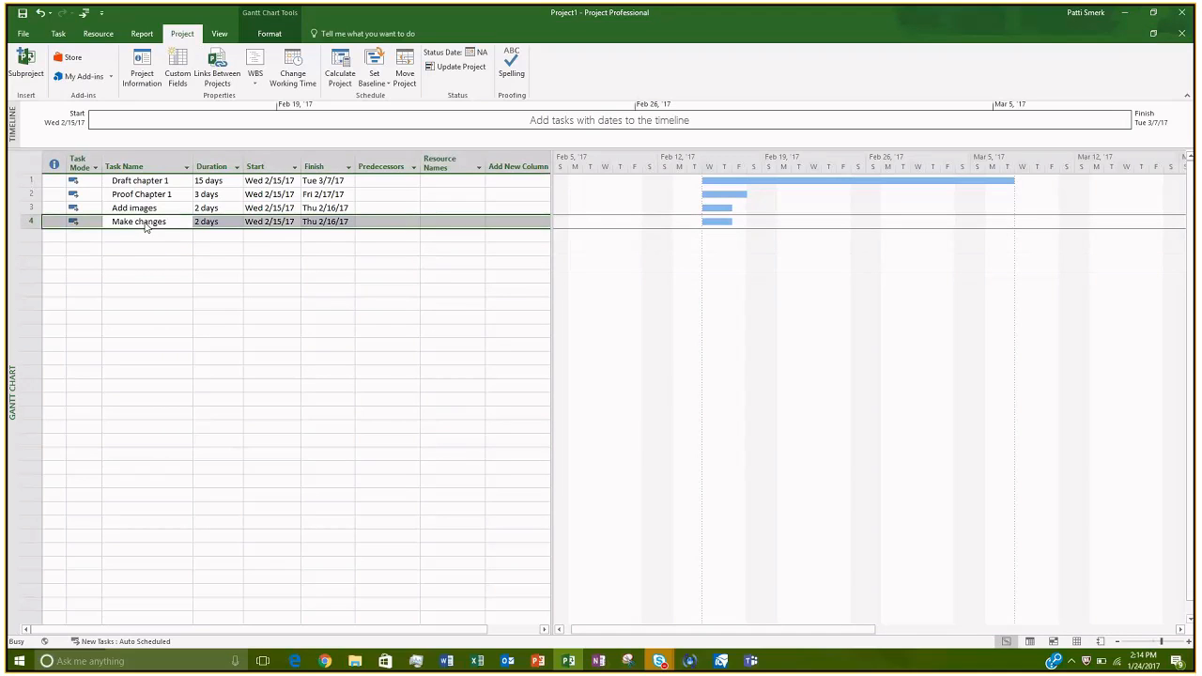
double_click(145, 225)
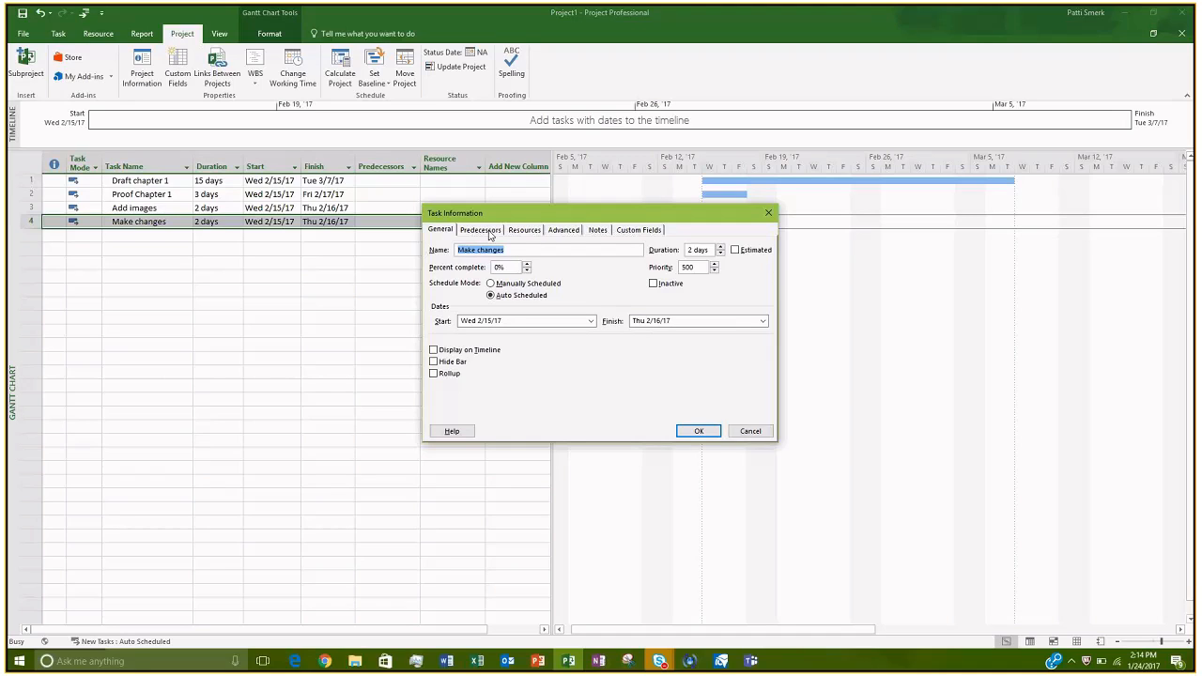
click(566, 237)
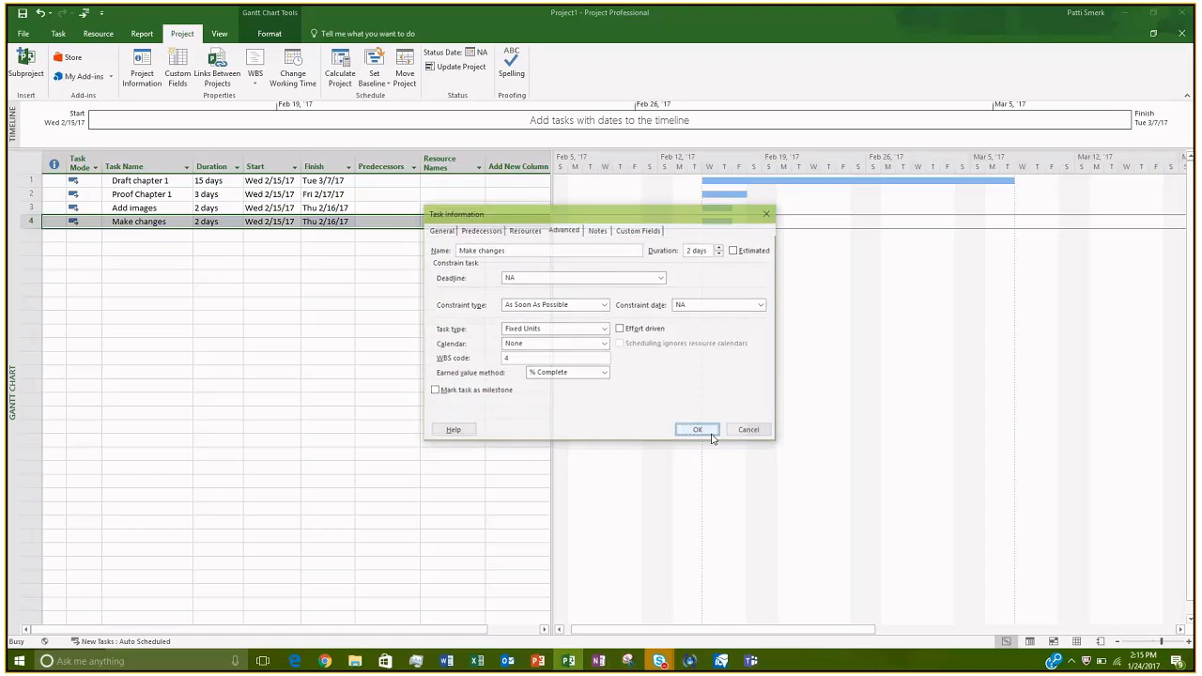
click(712, 435)
click(174, 245)
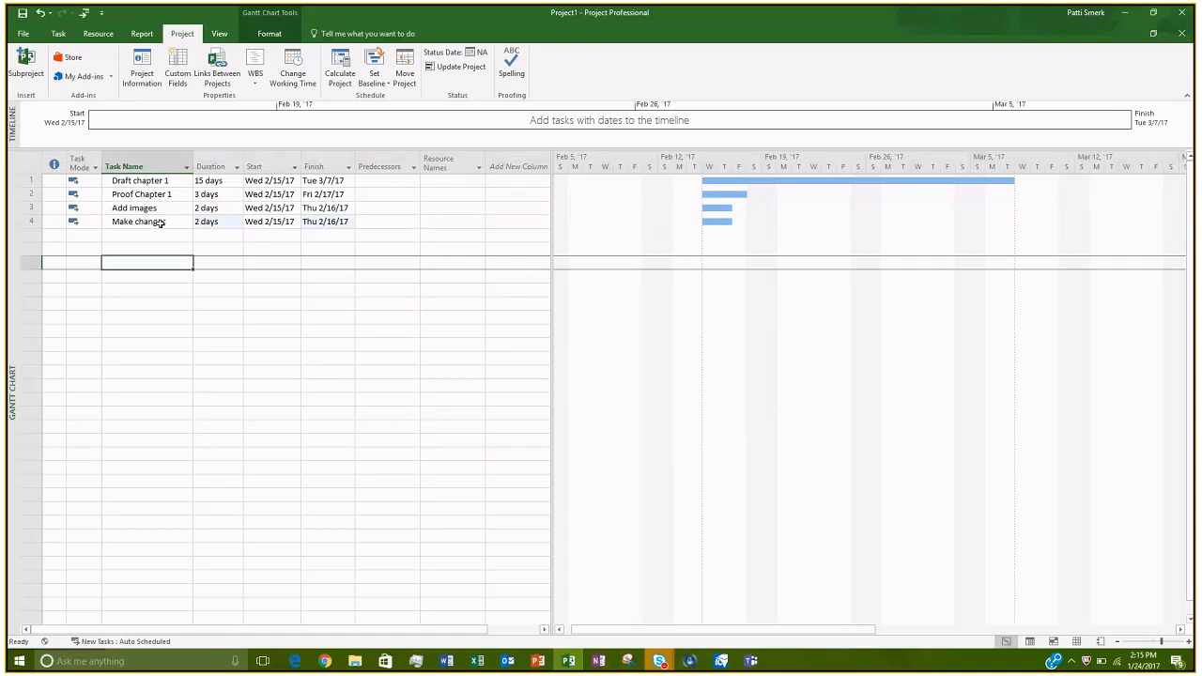
click(160, 223)
key(shift+F2)
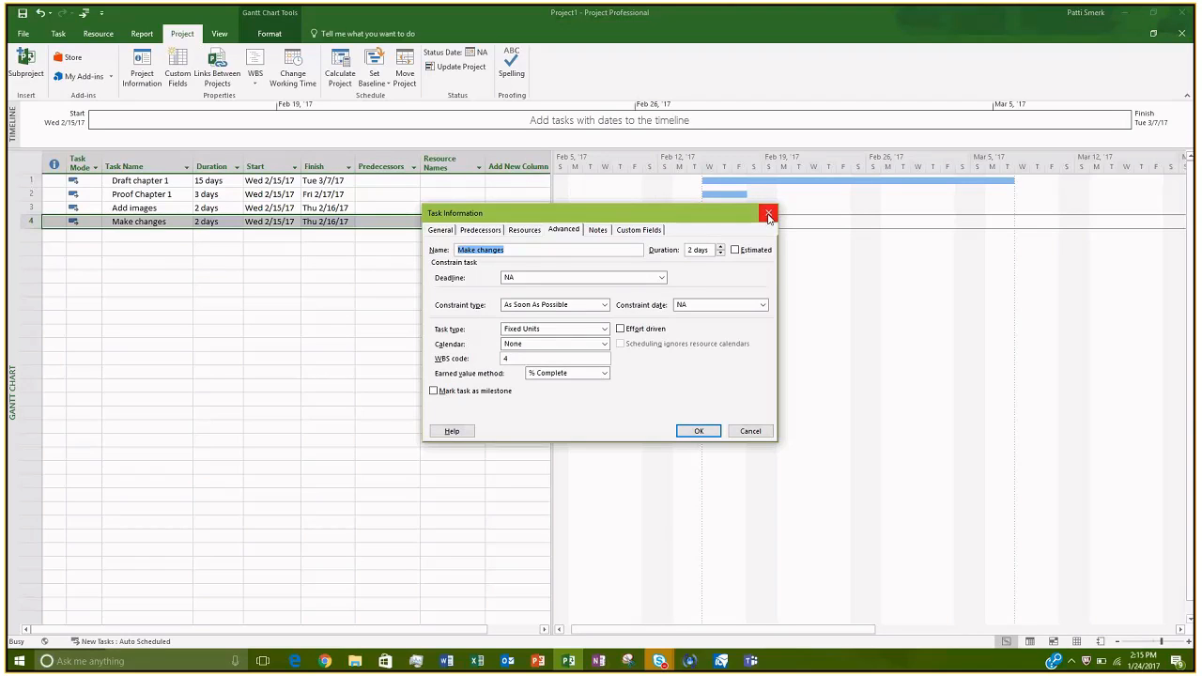
click(768, 217)
click(448, 288)
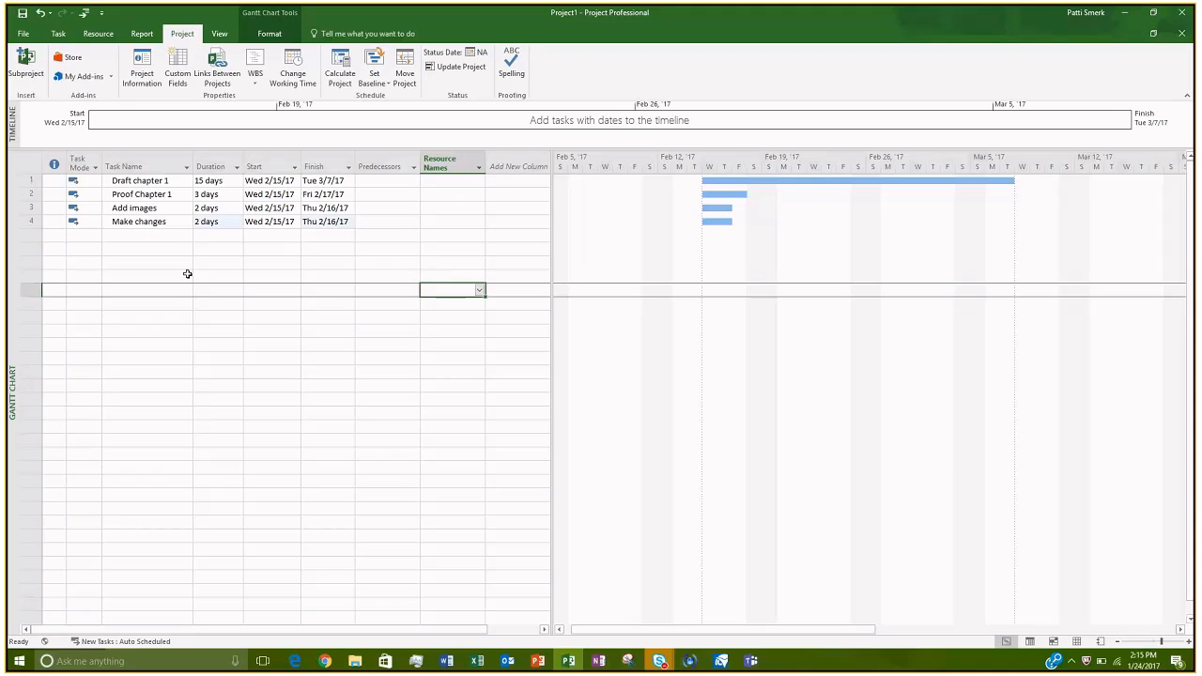
Step: Insert a new task above Draft chapter 1 and name it "Ops Manual"
right_click(30, 179)
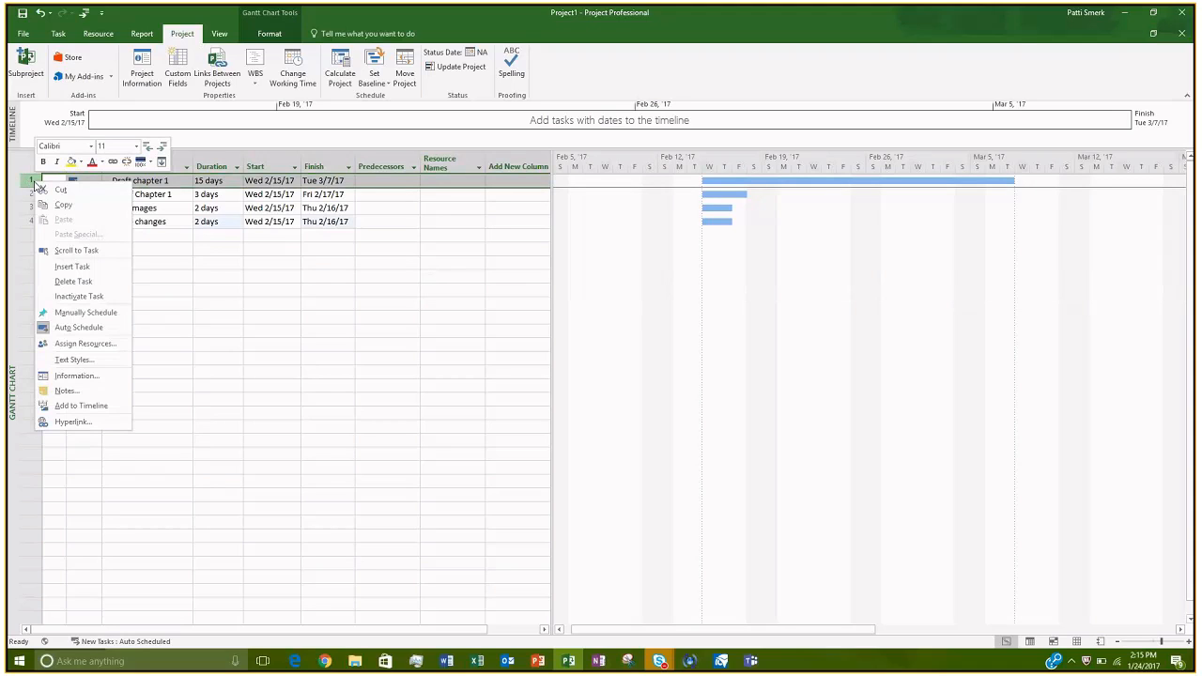
click(67, 268)
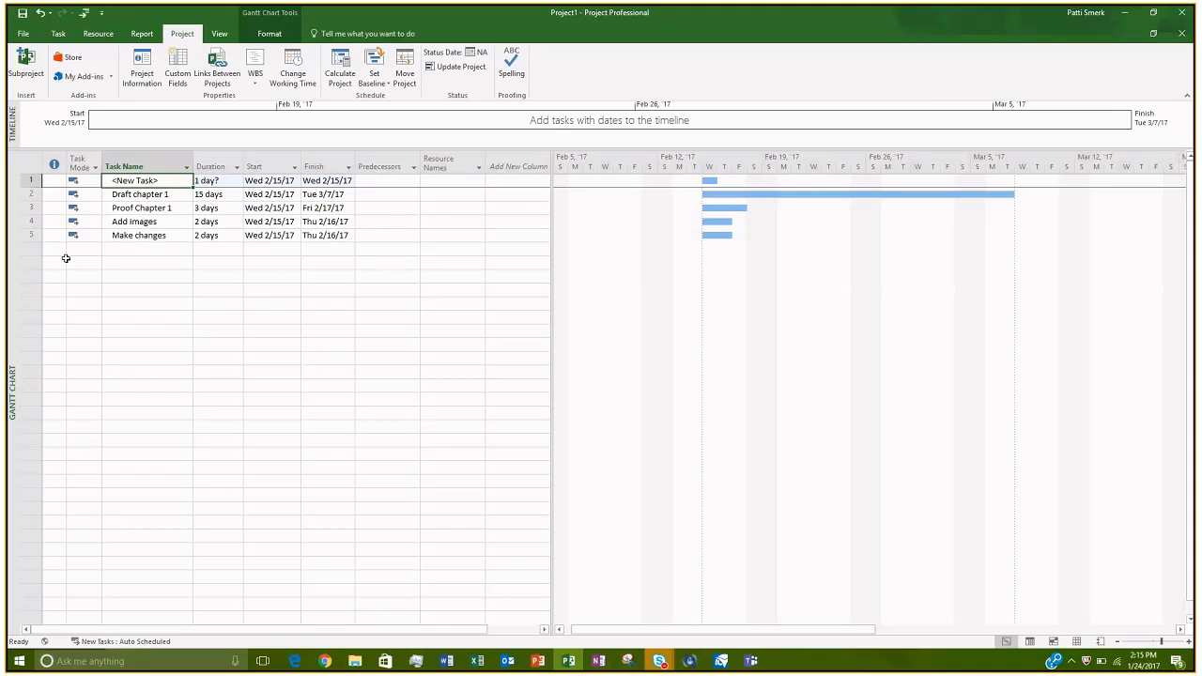
text(Ops M)
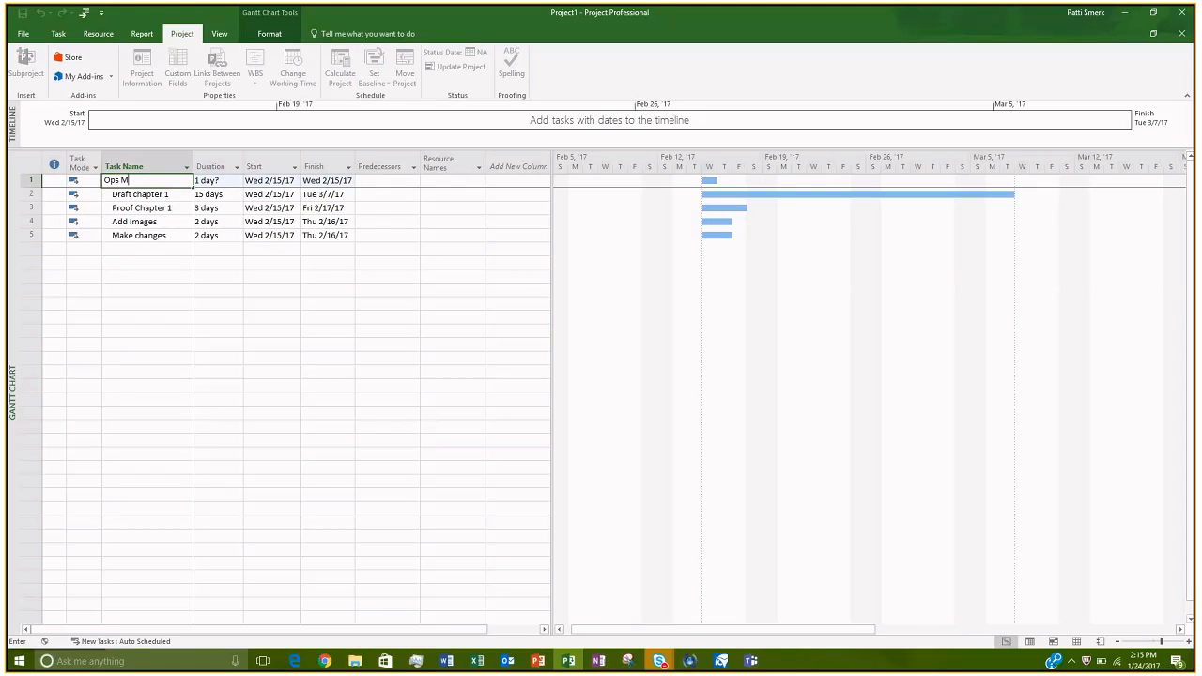
text(anuals)
key(BackSpace)
key(Return)
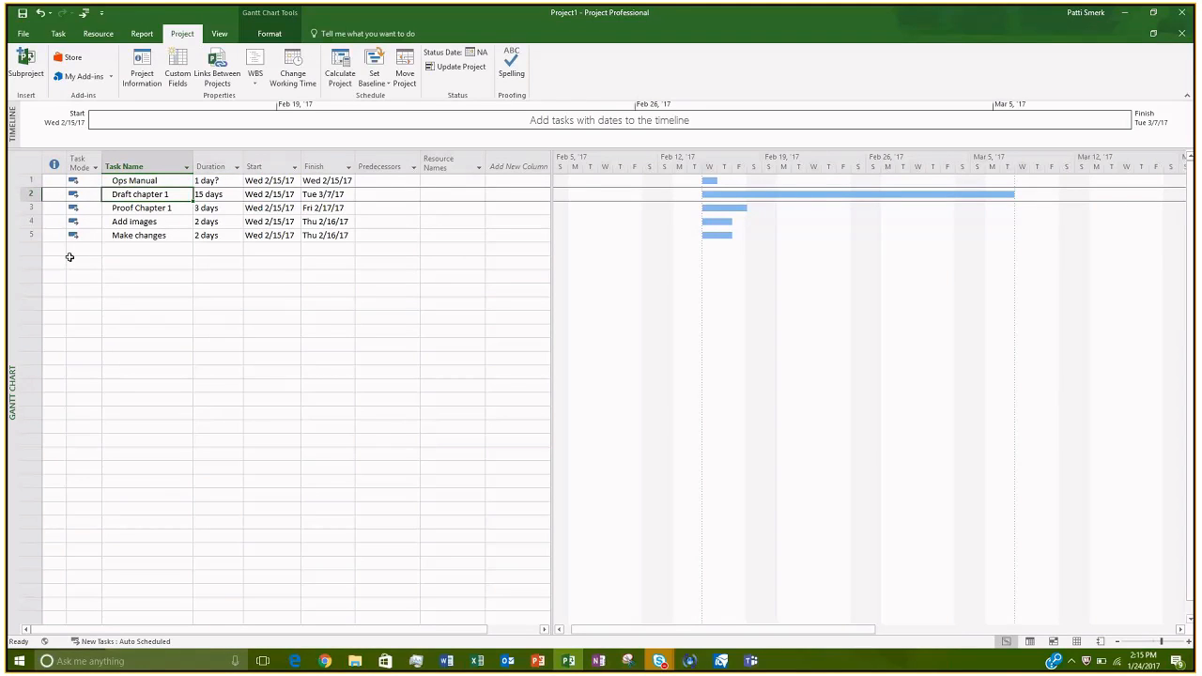
Step: Try to clear the duration of the Ops Manual task
click(226, 180)
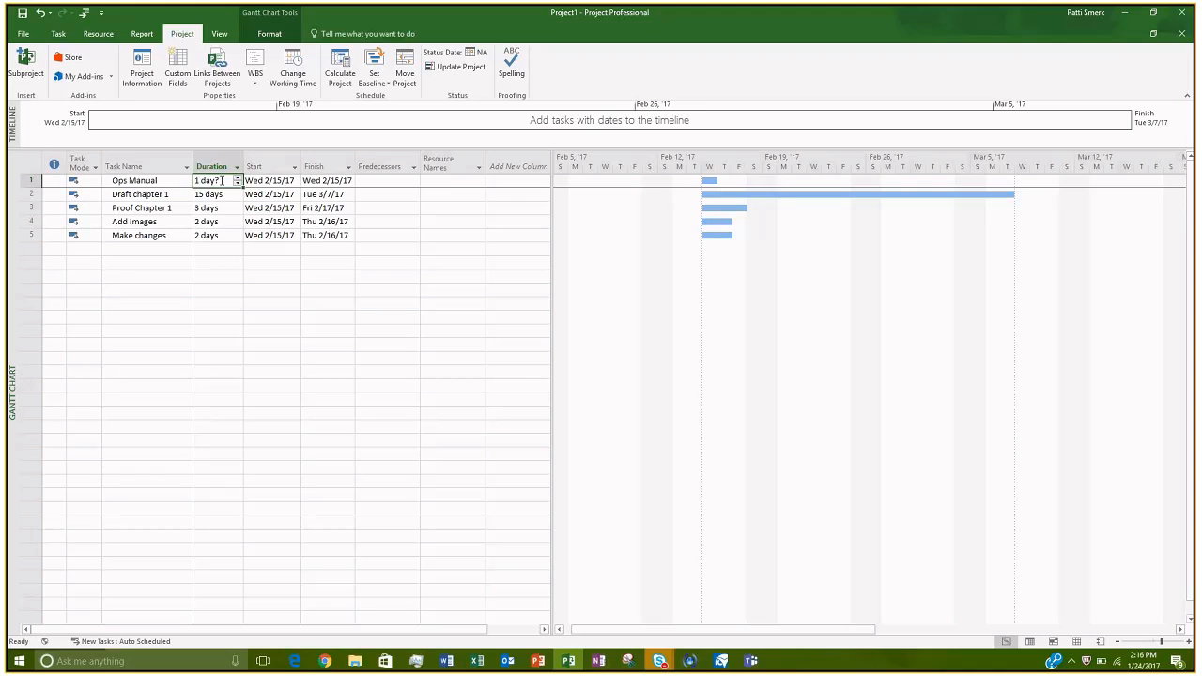
key(BackSpace)
click(165, 238)
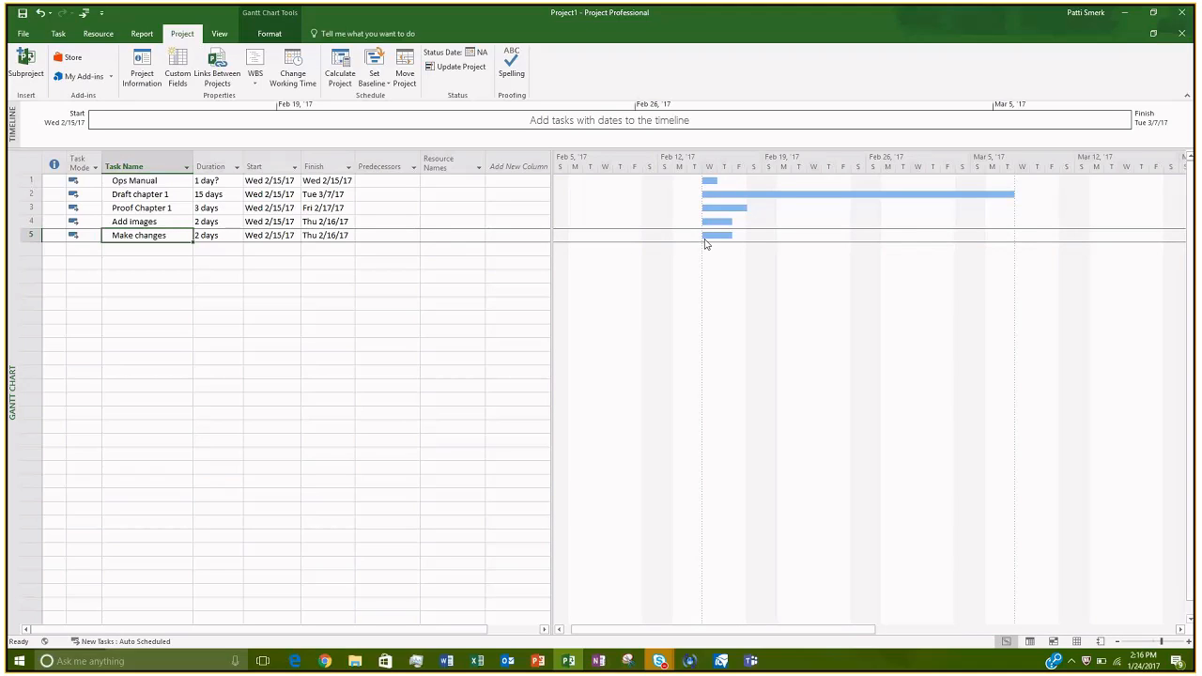
Step: Link Draft chapter 1 to Proof Chapter 1, and link Proof Chapter 1, Add images and Make changes in sequence
mouse_move(699, 232)
click(189, 195)
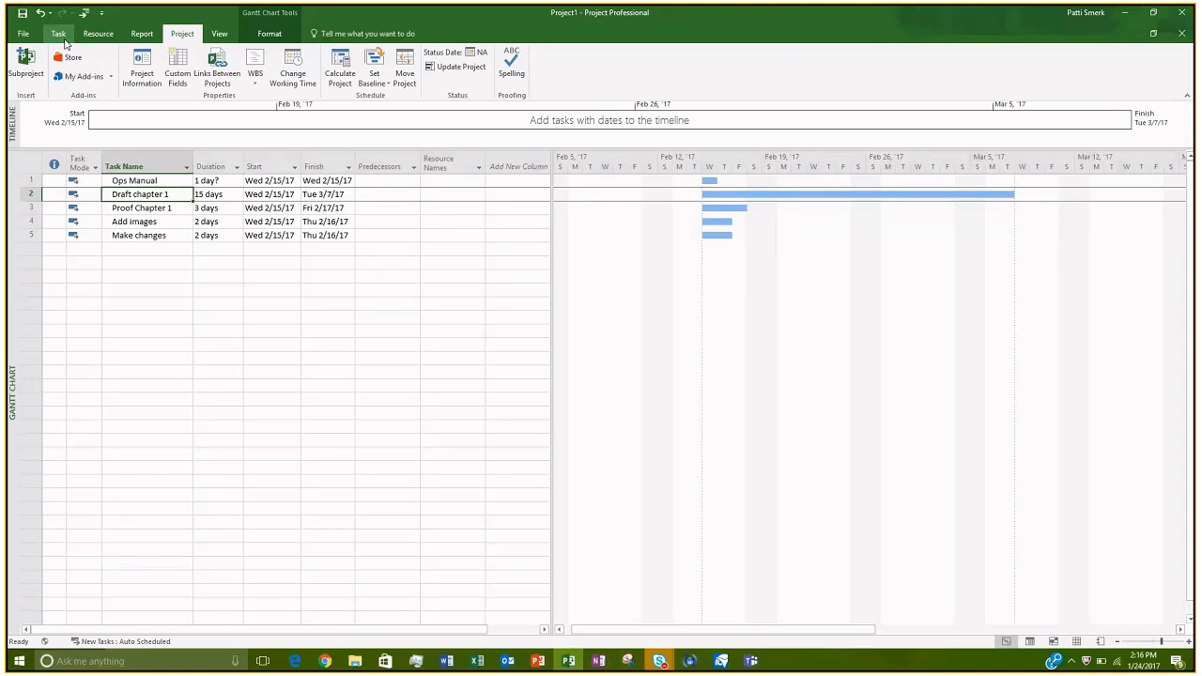
click(61, 36)
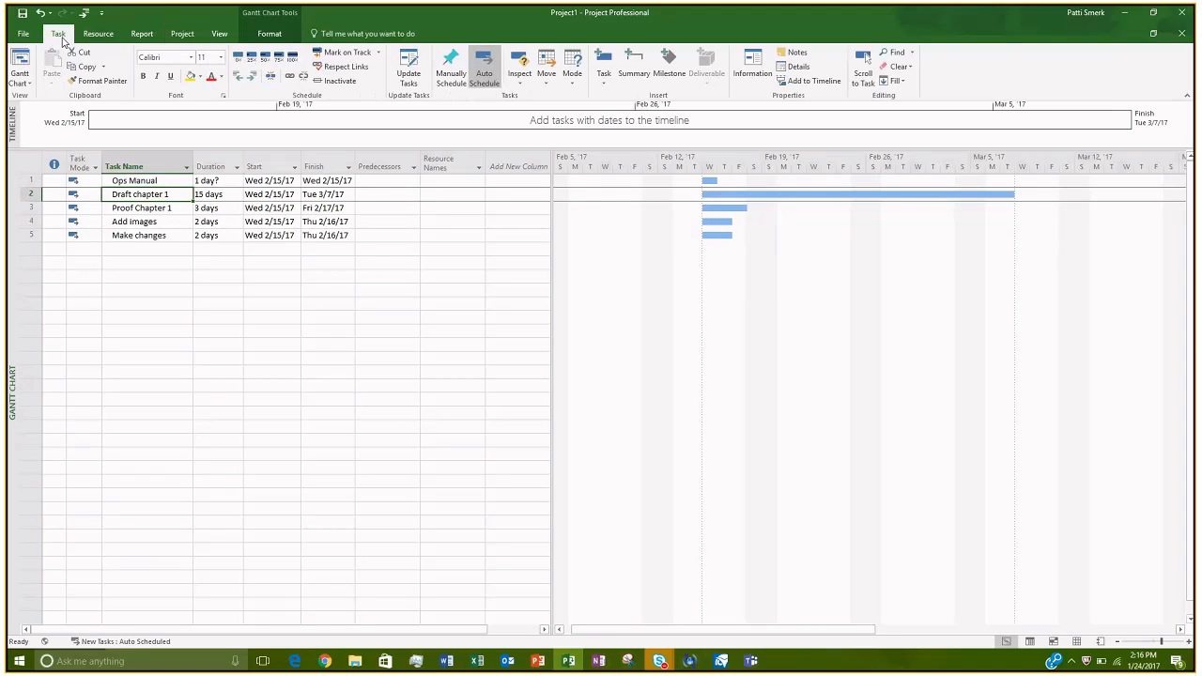
click(120, 209)
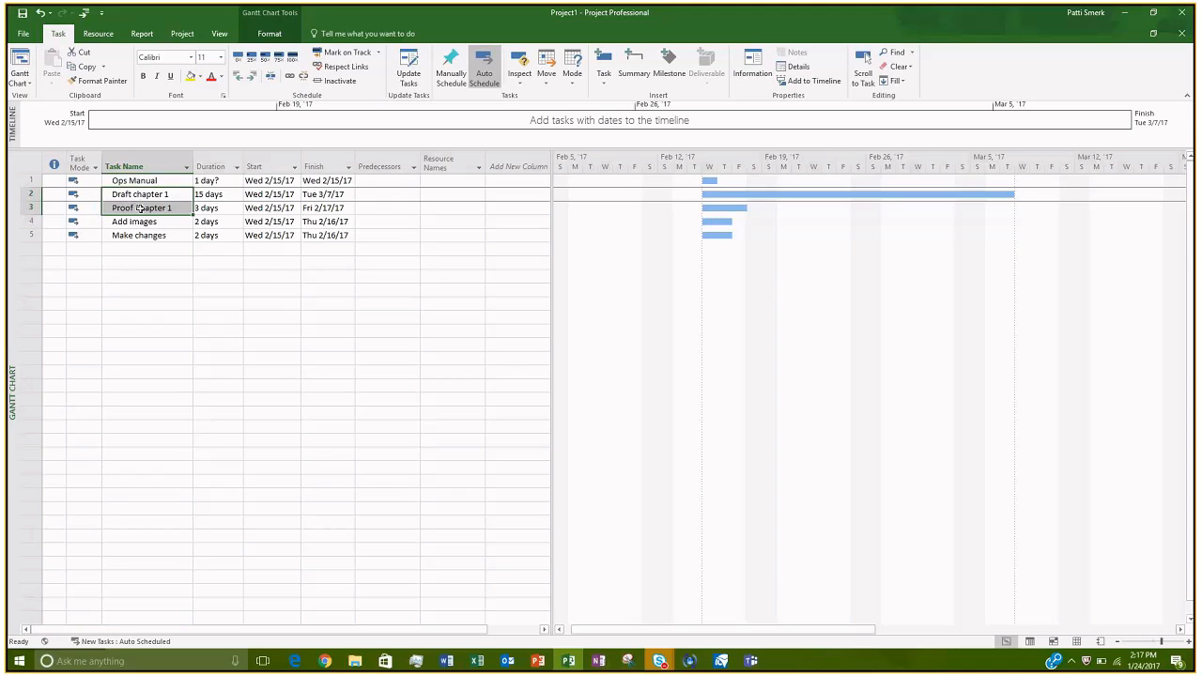
click(181, 275)
drag(28, 195, 28, 208)
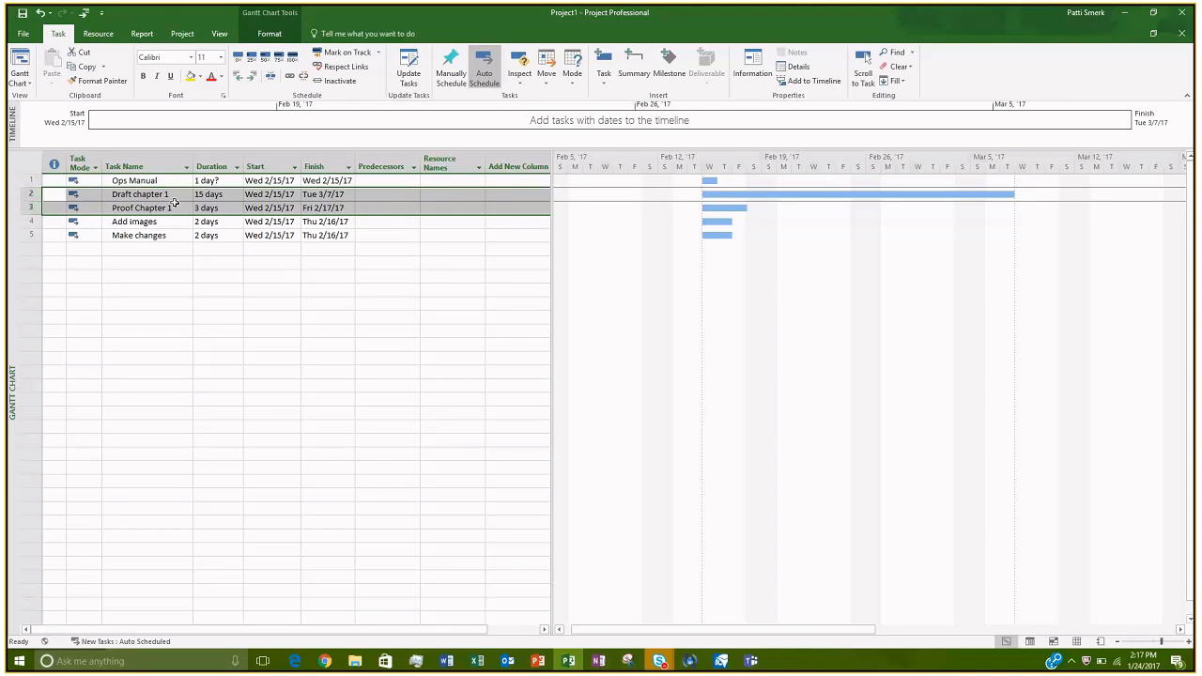
click(291, 79)
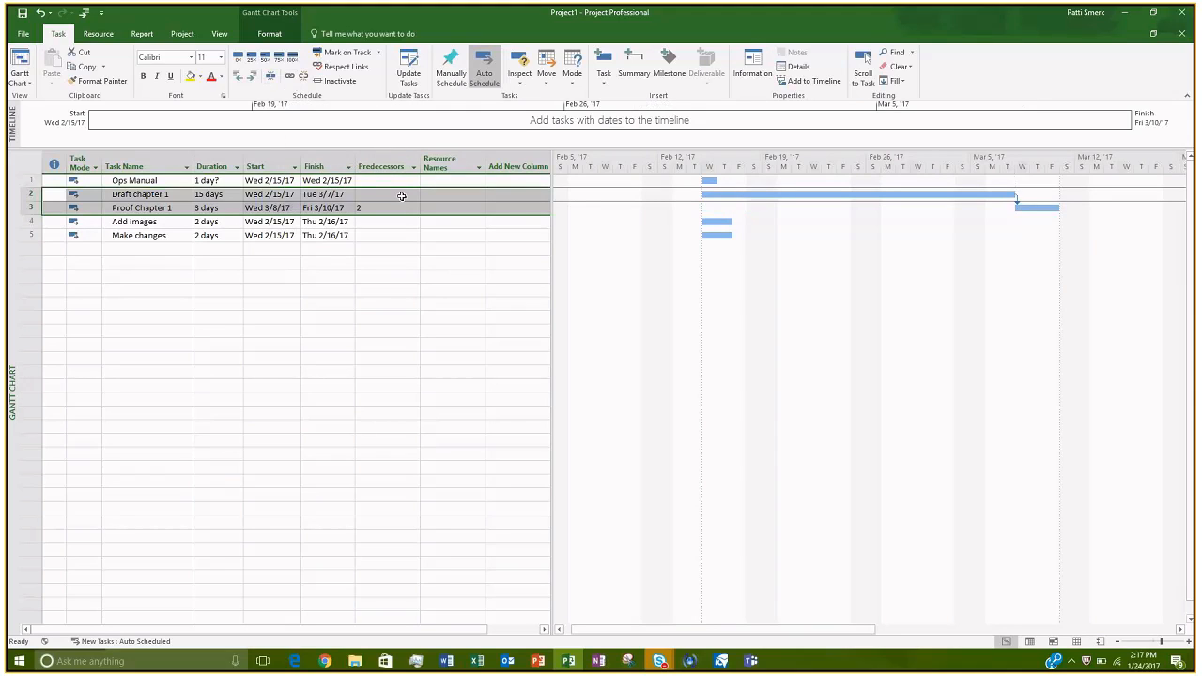
click(371, 293)
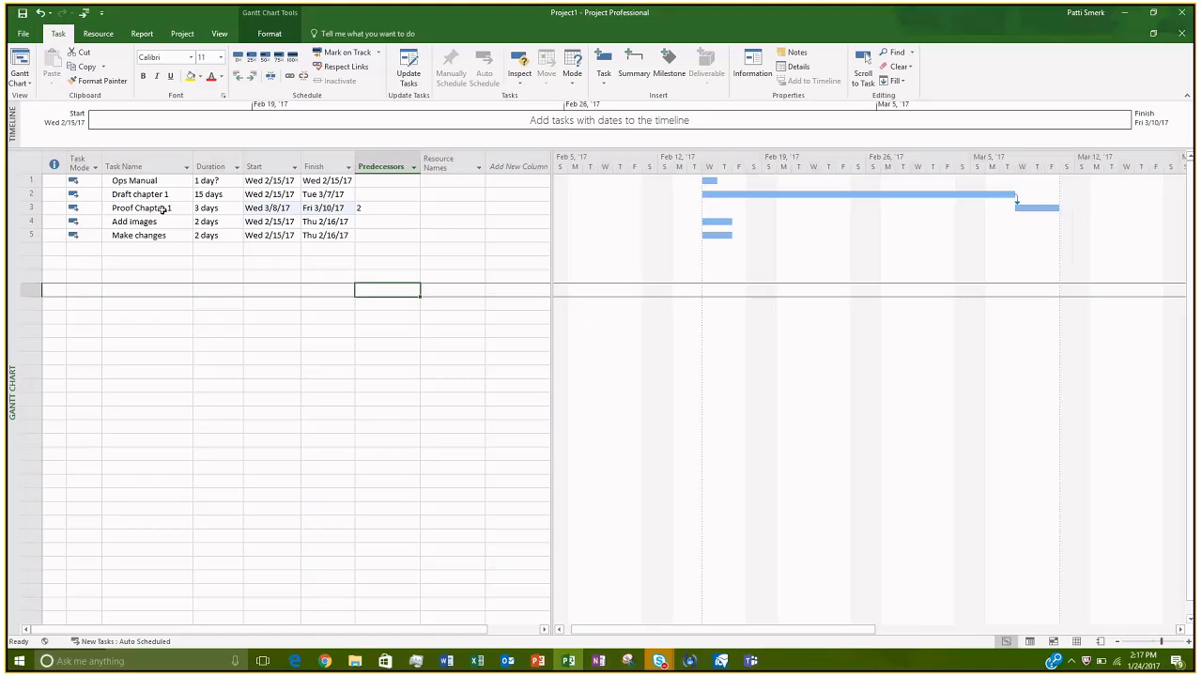
drag(162, 208, 163, 235)
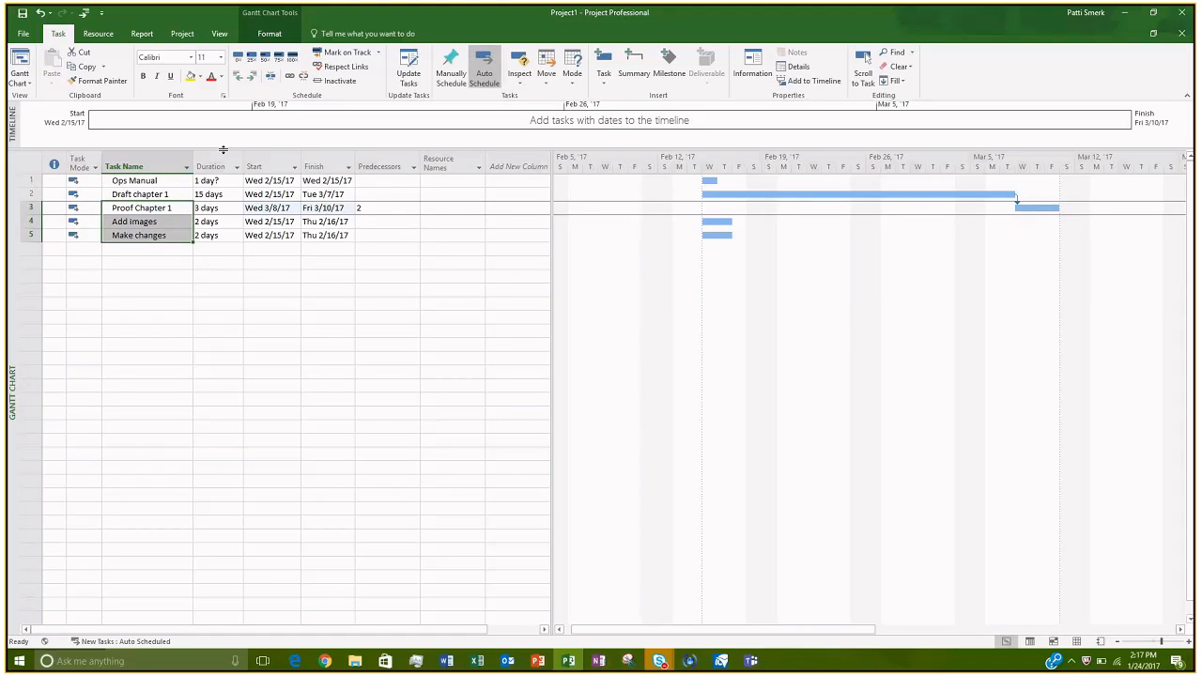
click(289, 82)
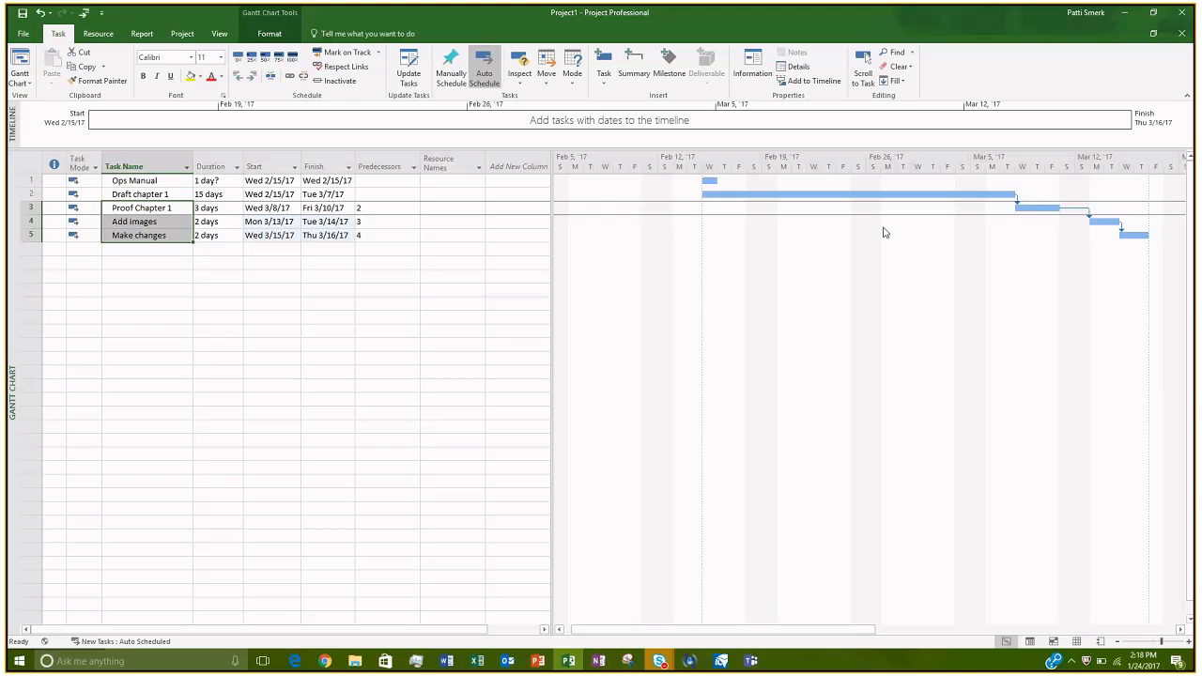
Step: Set the lag of the dependency from Draft chapter 1 to Proof Chapter 1 to -7 days, keeping it Finish-to-Start
mouse_move(876, 196)
mouse_move(1016, 202)
double_click(1017, 203)
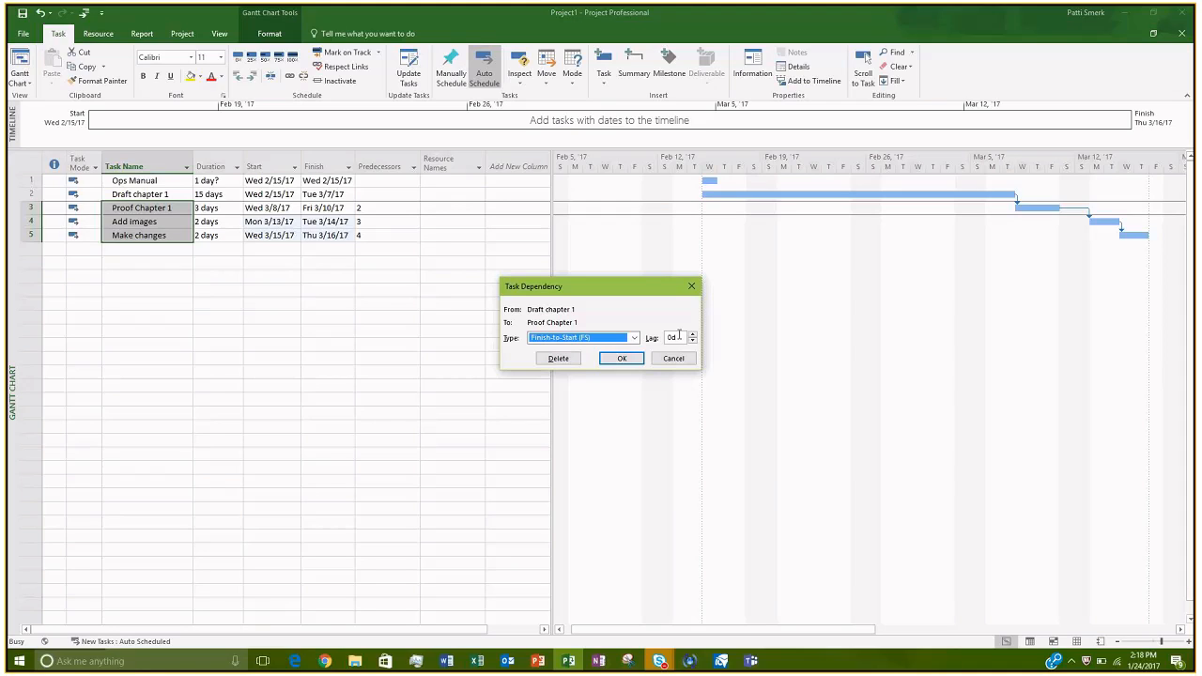
drag(679, 337, 670, 337)
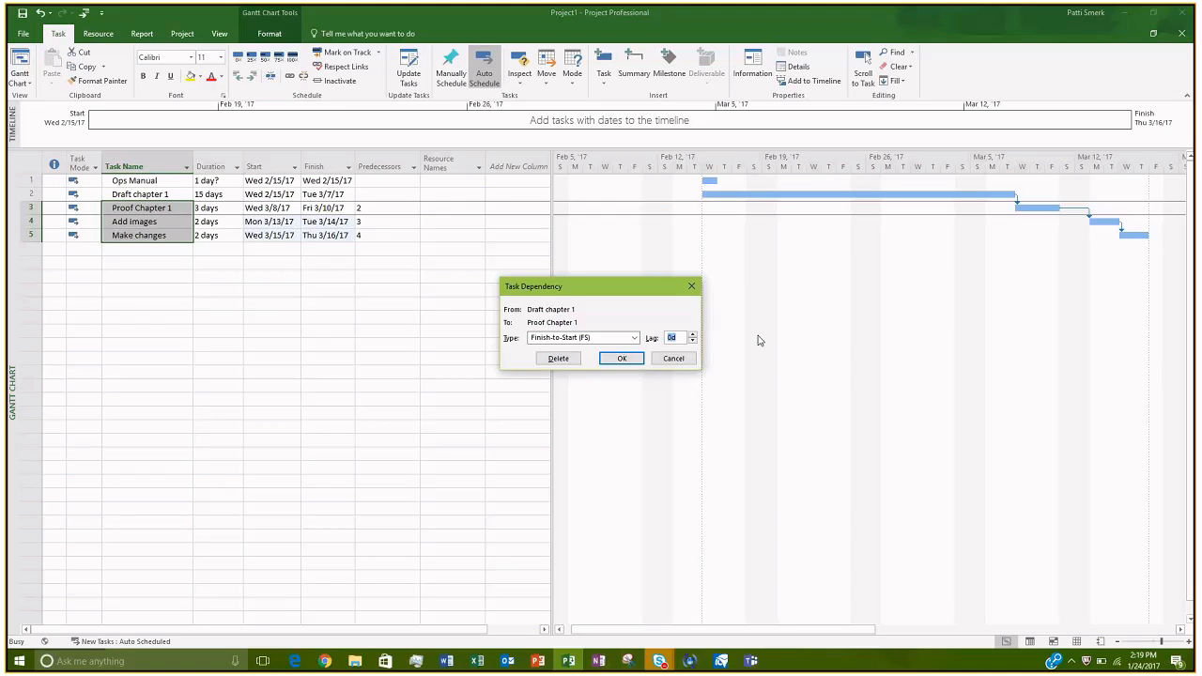
text(1)
click(632, 362)
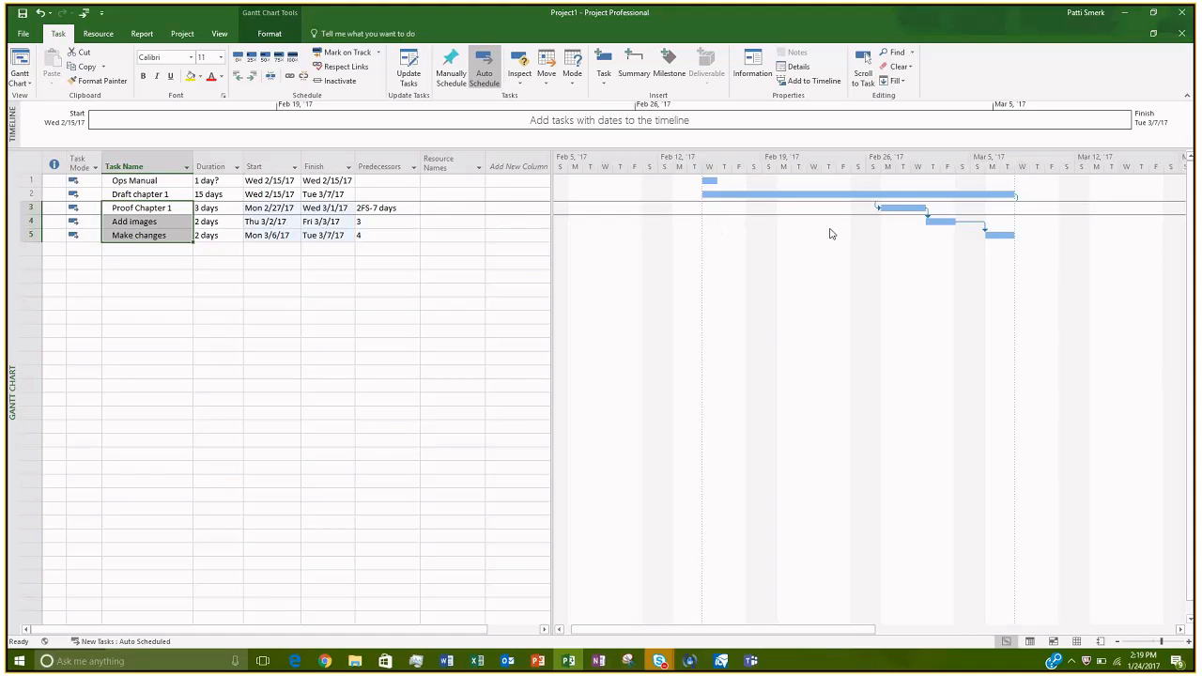
Step: Link Draft chapter 1 to Add images so that Add images also depends on the draft
mouse_move(894, 209)
click(936, 221)
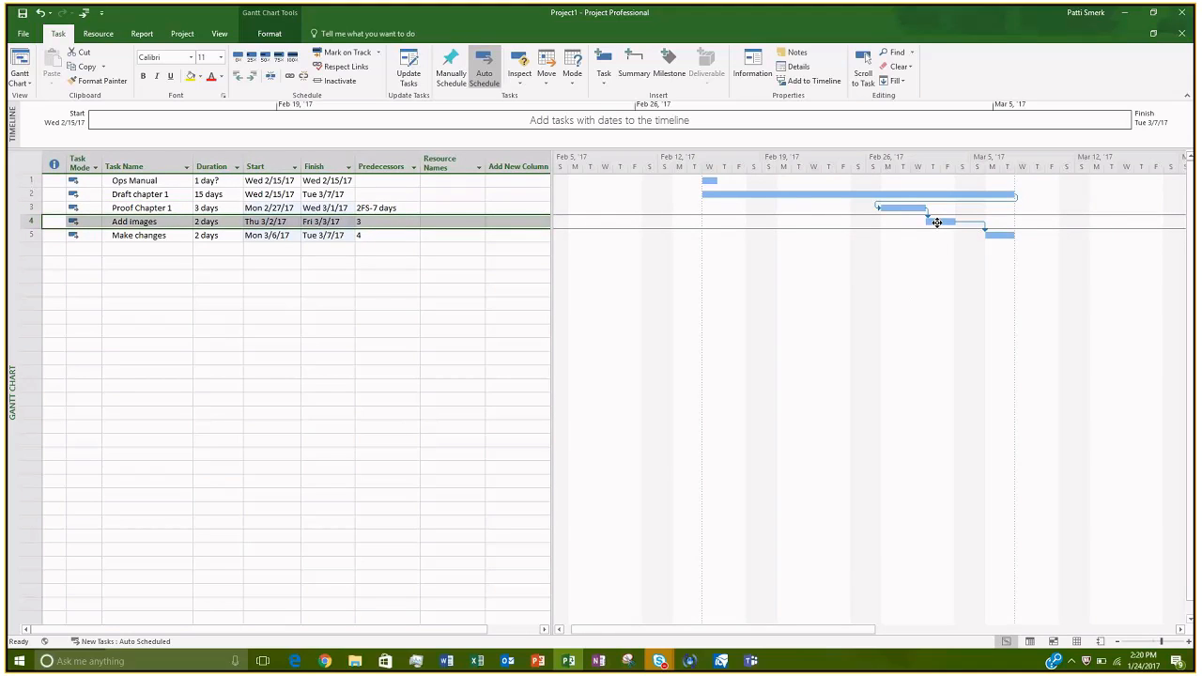
click(170, 221)
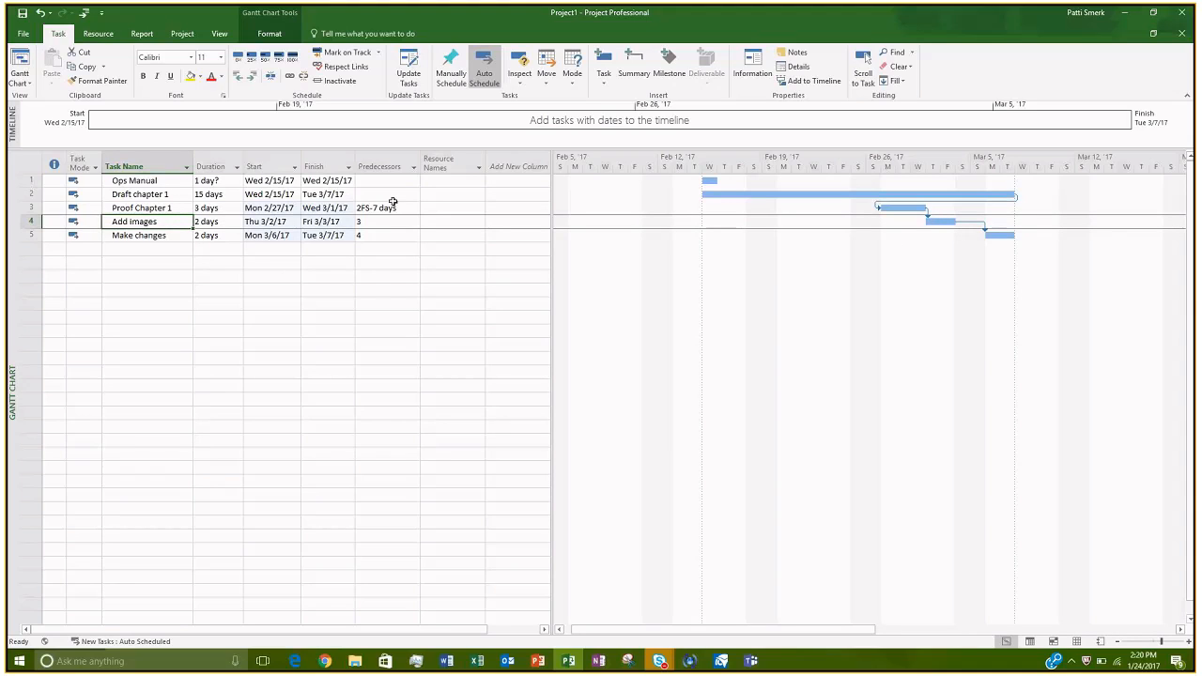
click(171, 195)
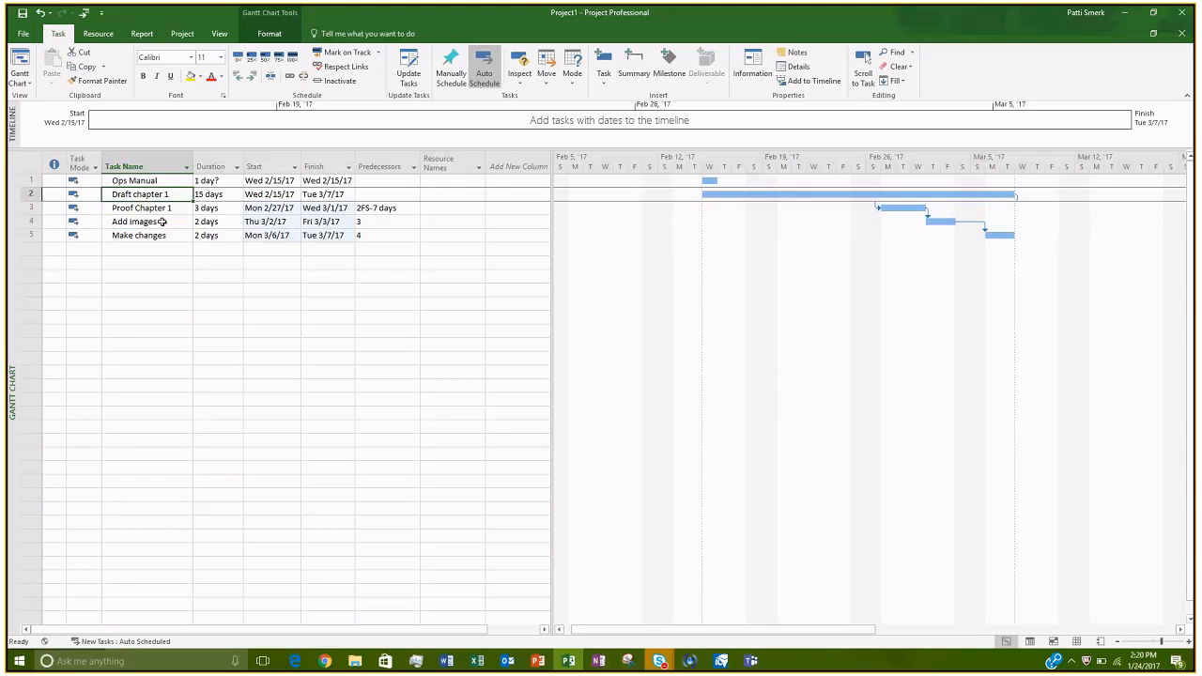
shift+click(162, 222)
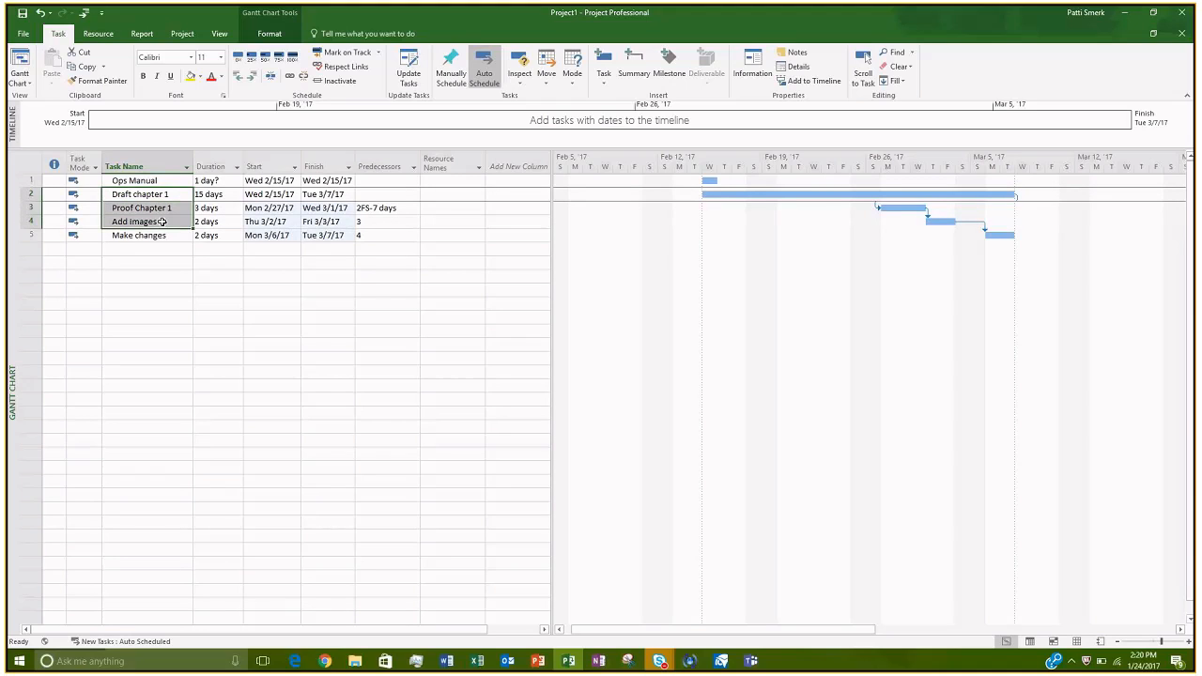
click(176, 209)
click(174, 194)
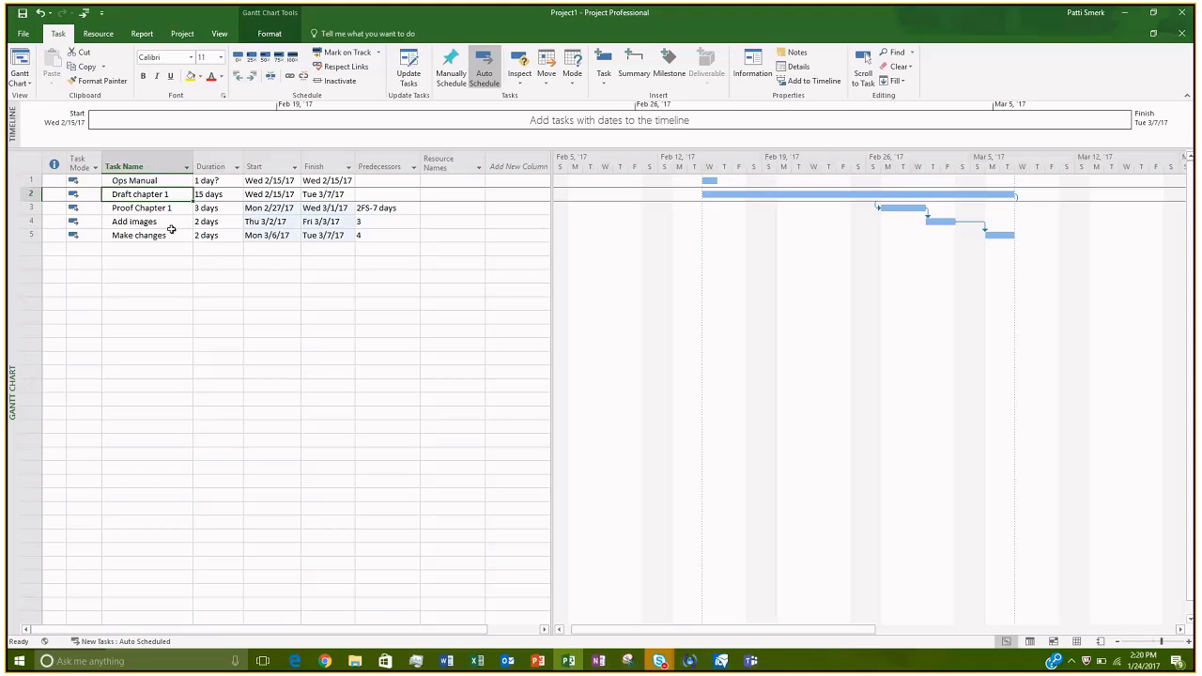
ctrl+click(166, 222)
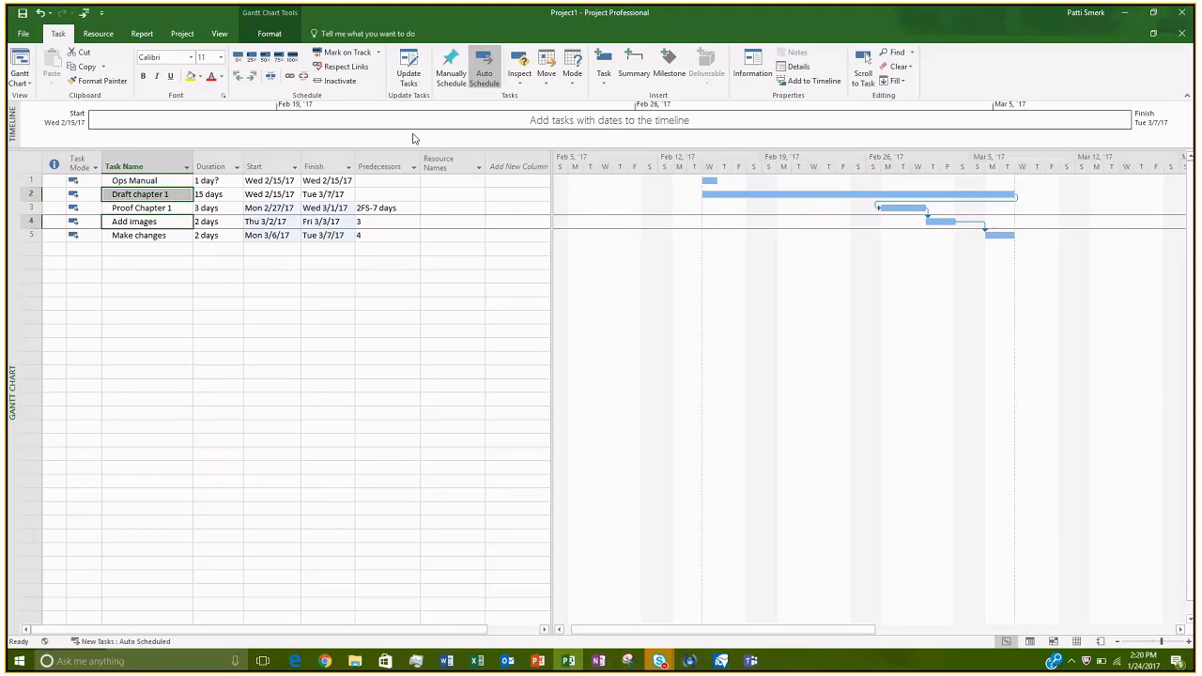
click(291, 77)
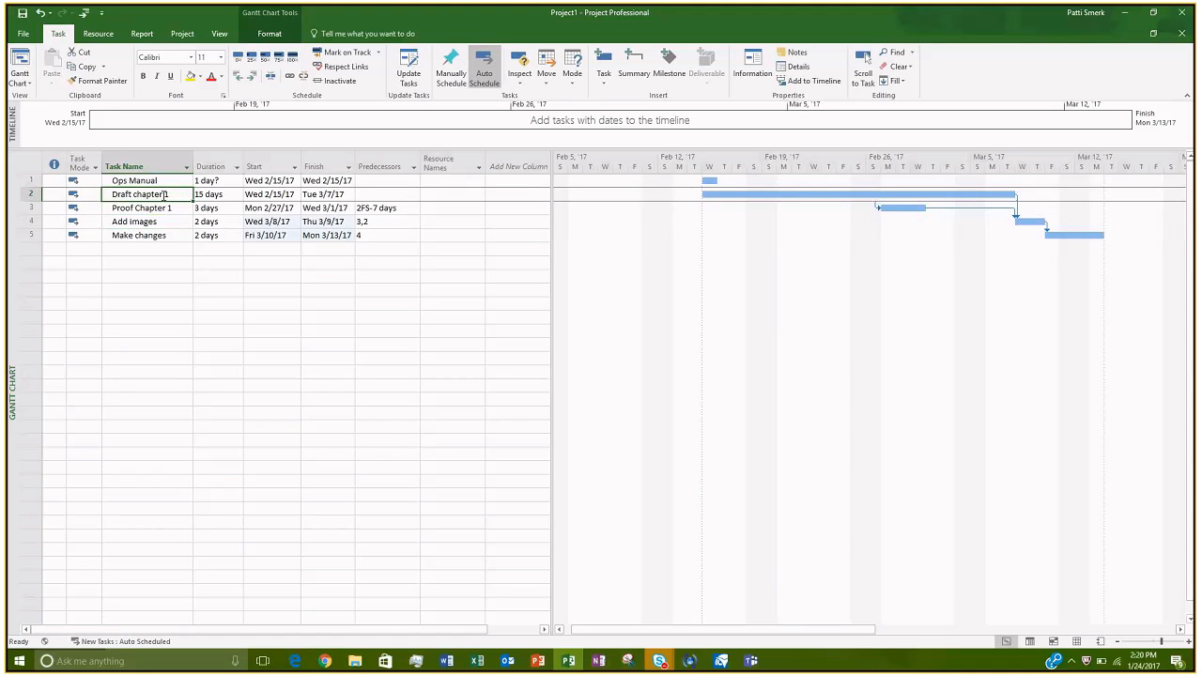
Step: Indent the four tasks from Draft chapter 1 to Make changes as subtasks of Ops Manual
drag(174, 195, 175, 243)
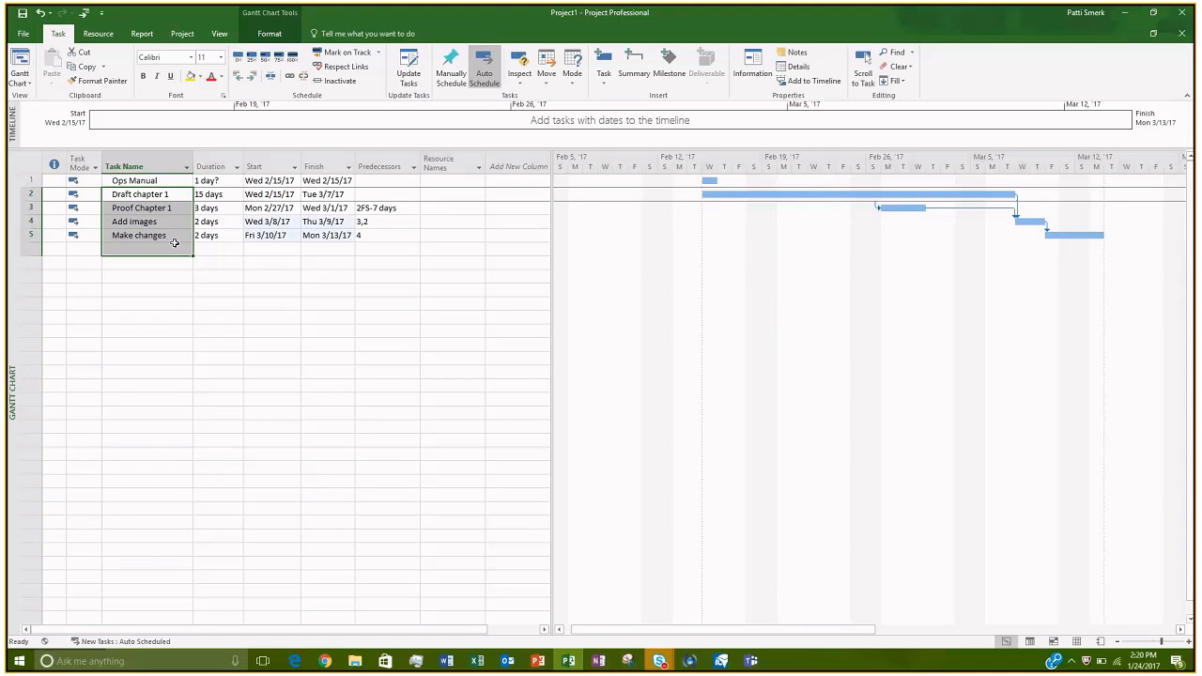
click(234, 267)
click(167, 196)
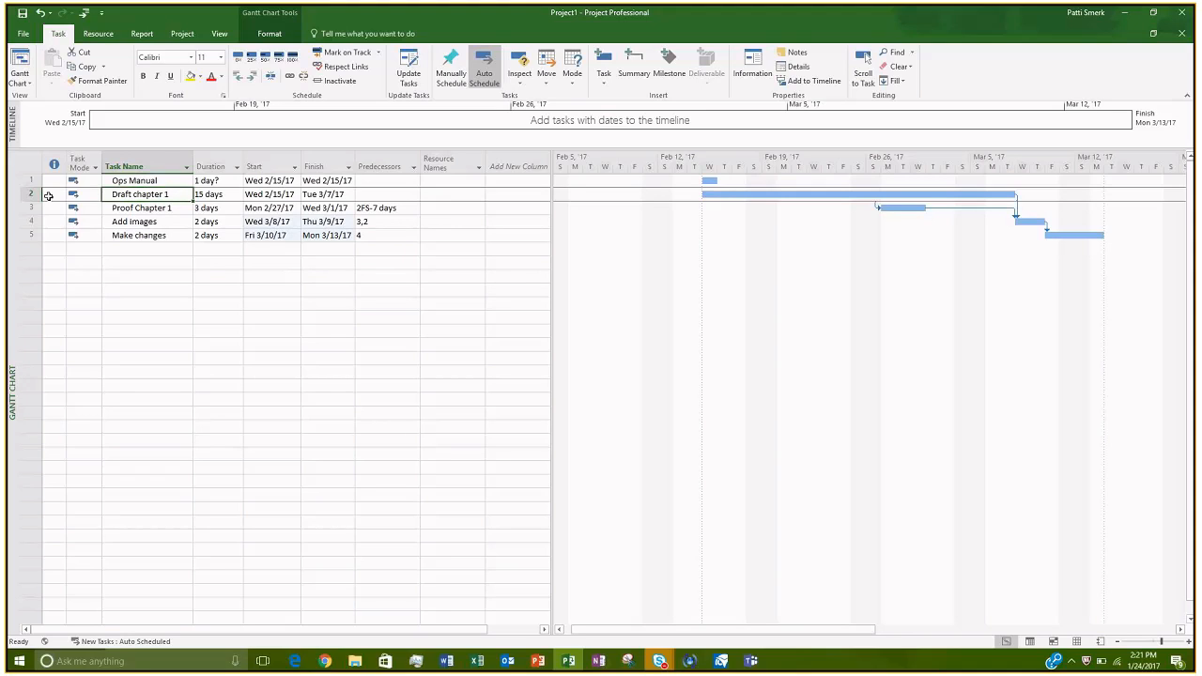
drag(28, 193, 25, 234)
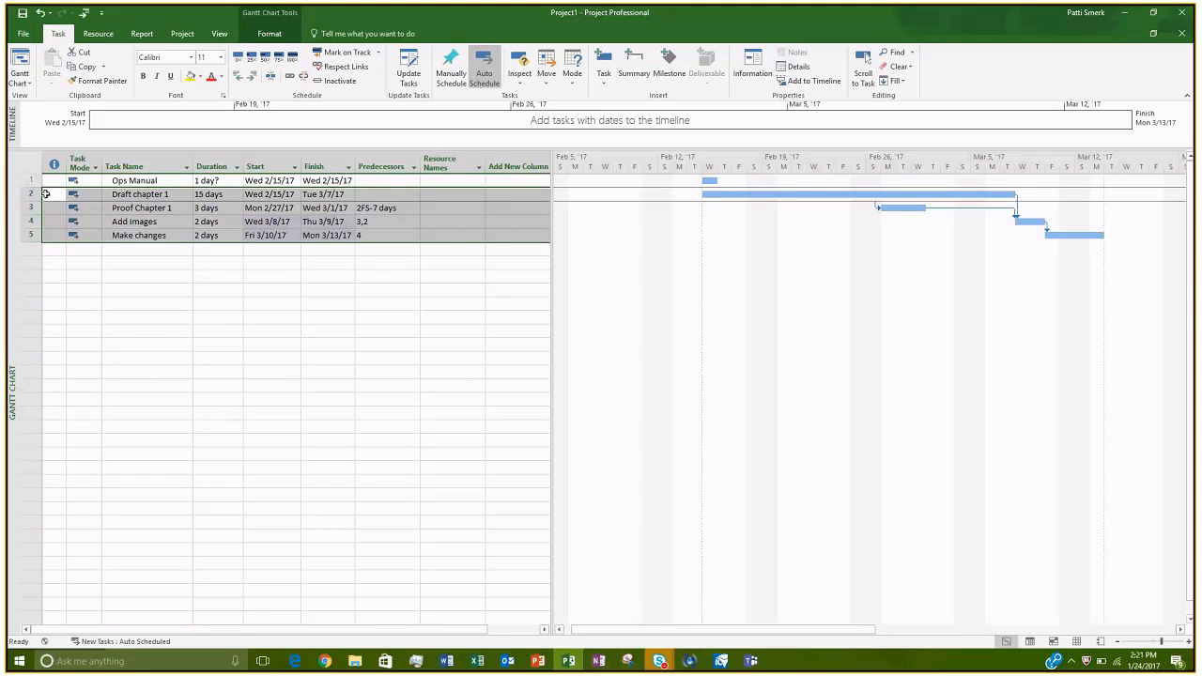
click(252, 84)
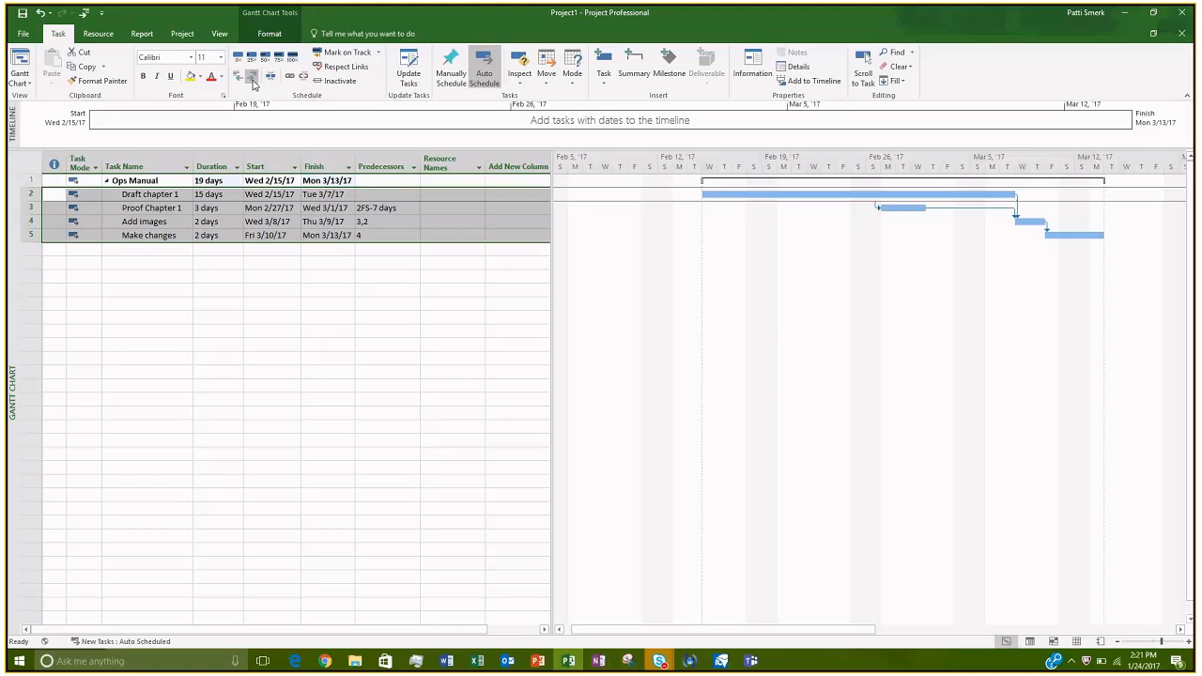
click(219, 288)
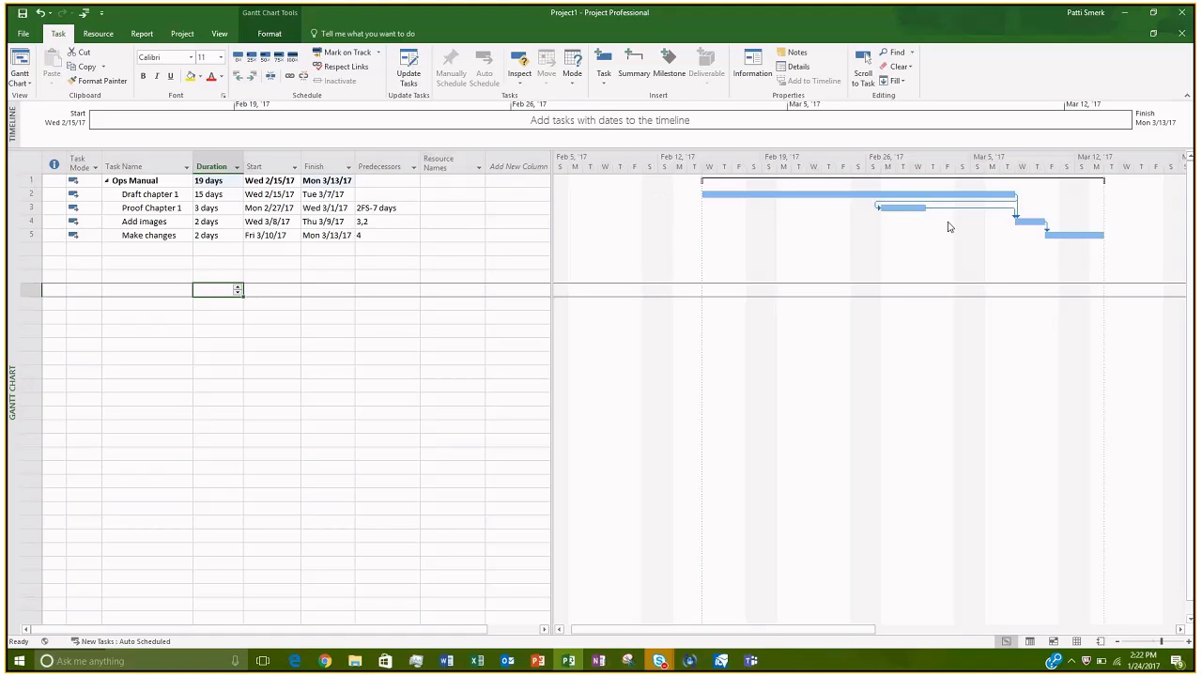
Step: Set the lag of the Finish-to-Start dependency from Add images to Make changes to 3 days
mouse_move(1017, 212)
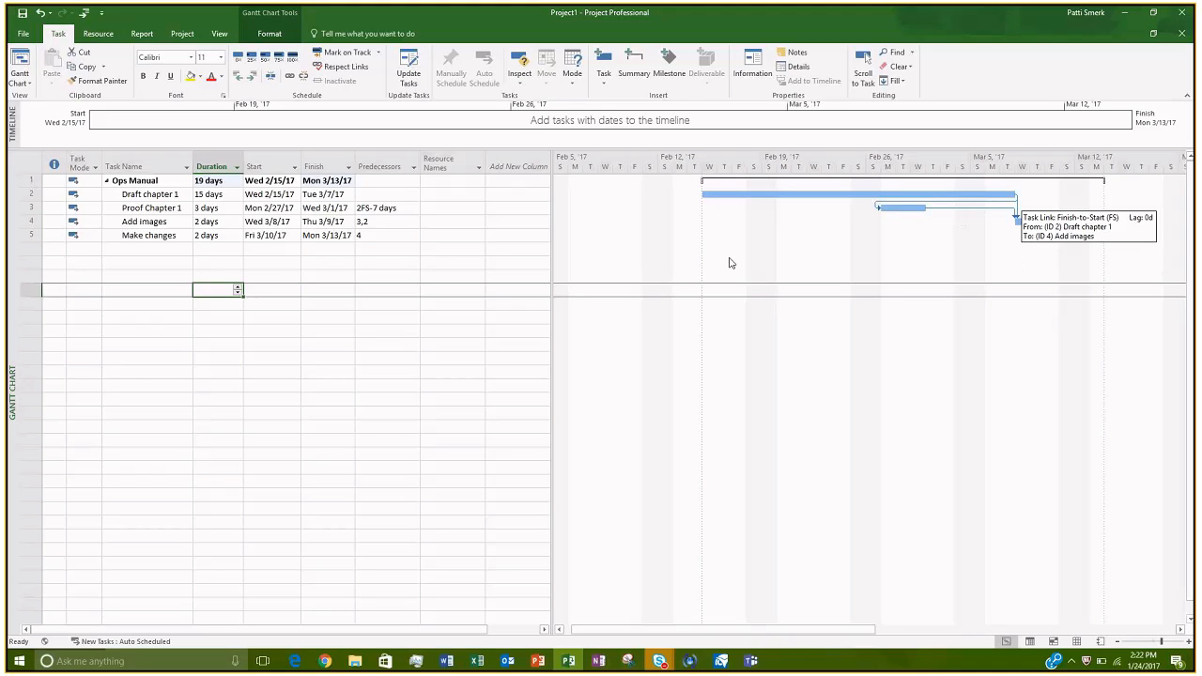
click(496, 264)
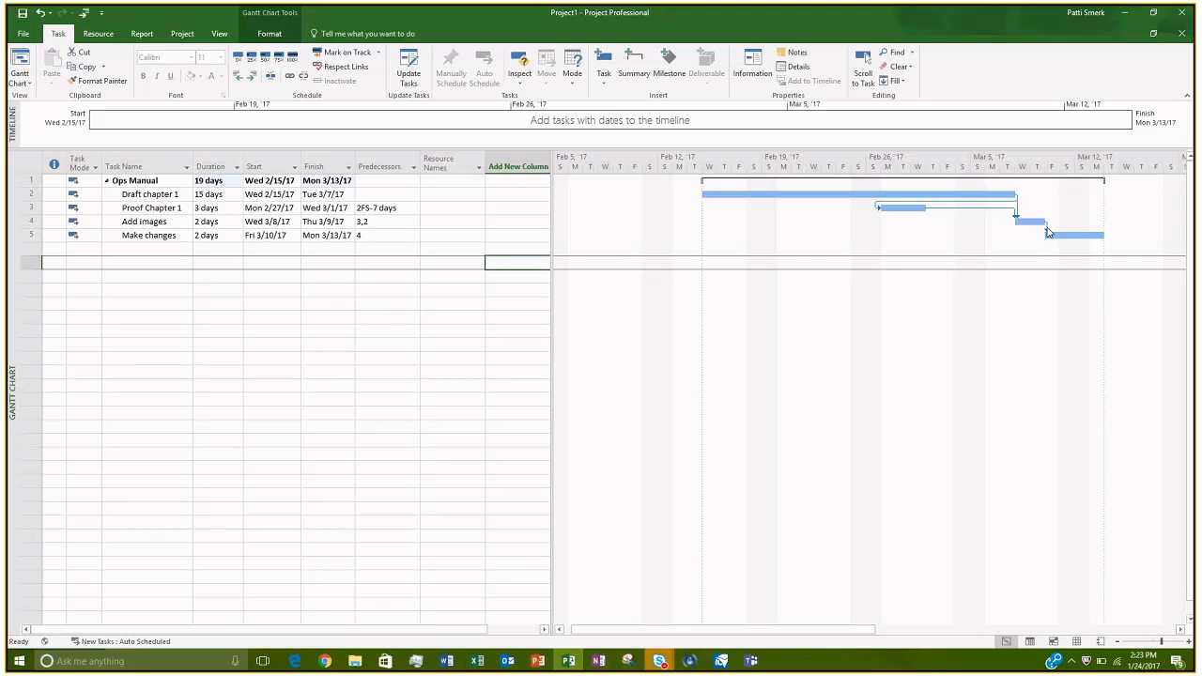
mouse_move(1046, 230)
double_click(1048, 232)
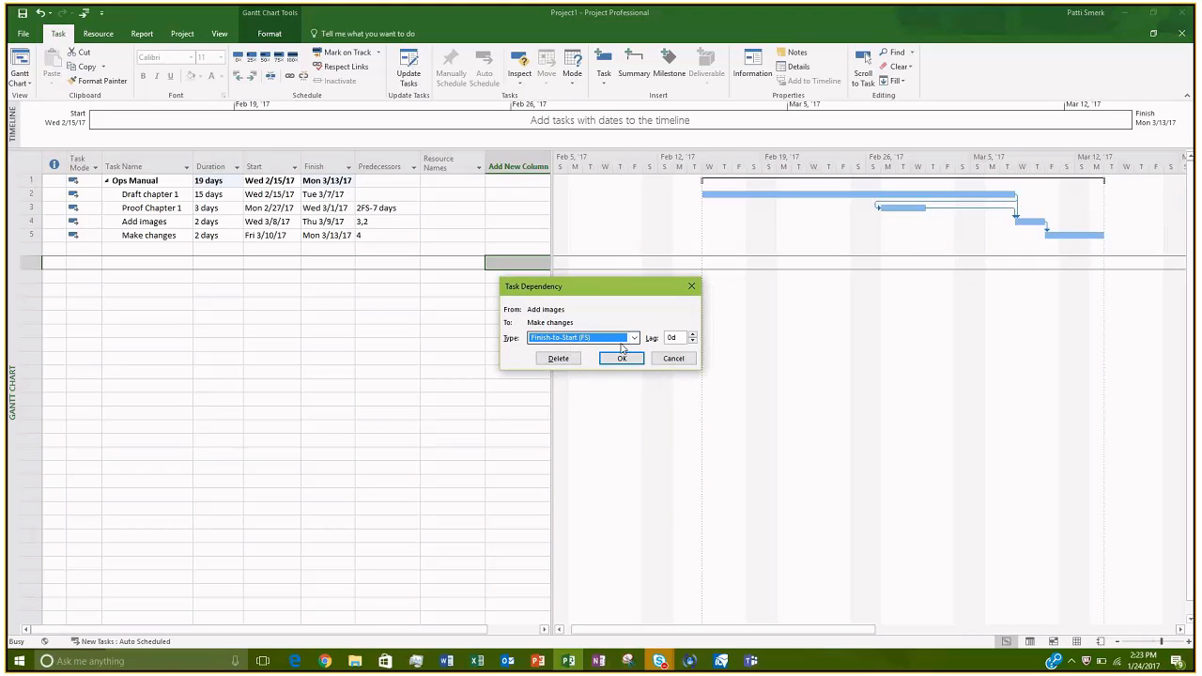
click(680, 338)
double_click(681, 338)
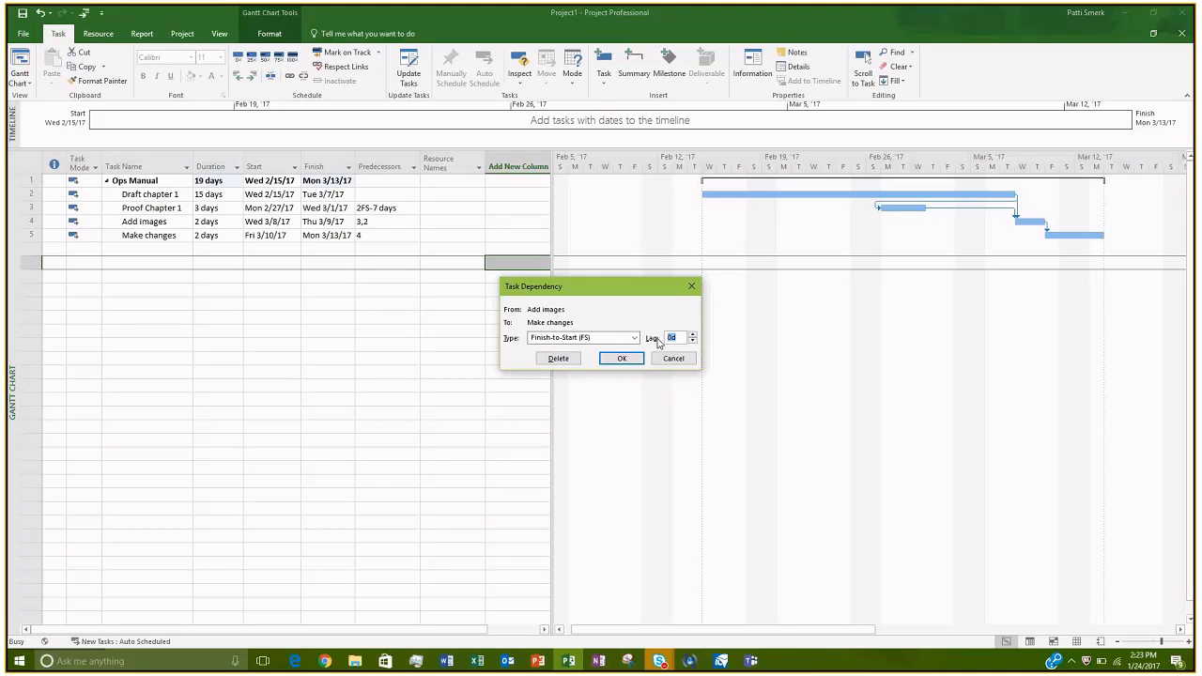
text(3)
key(Return)
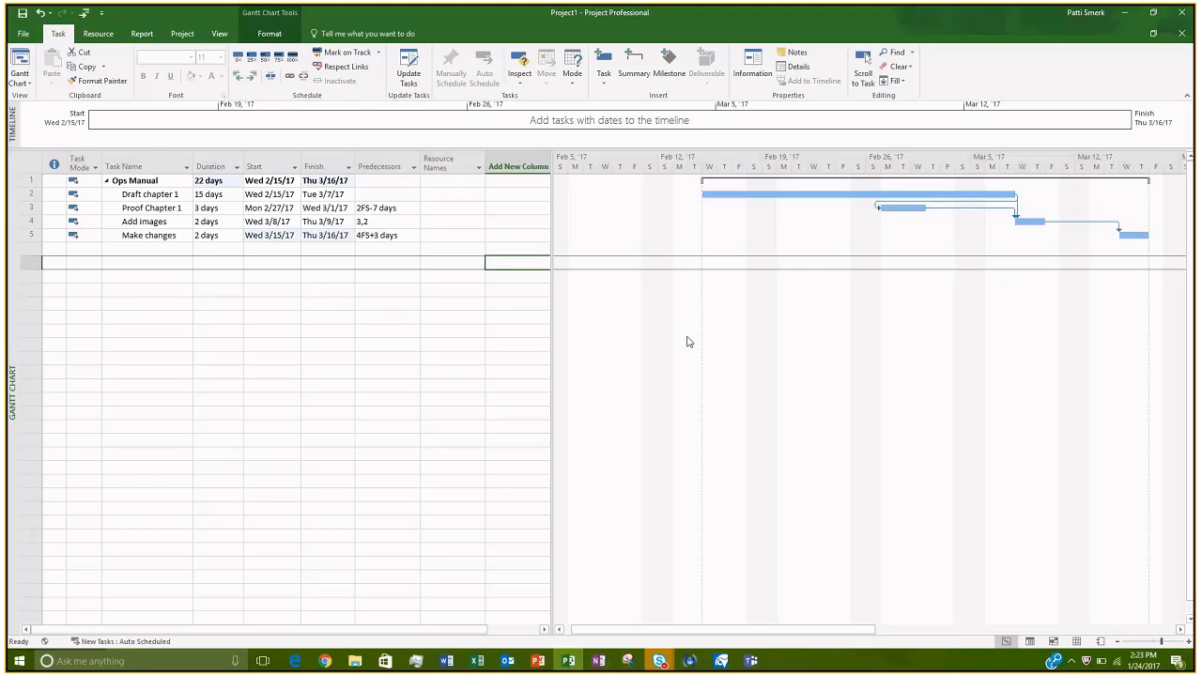
click(174, 250)
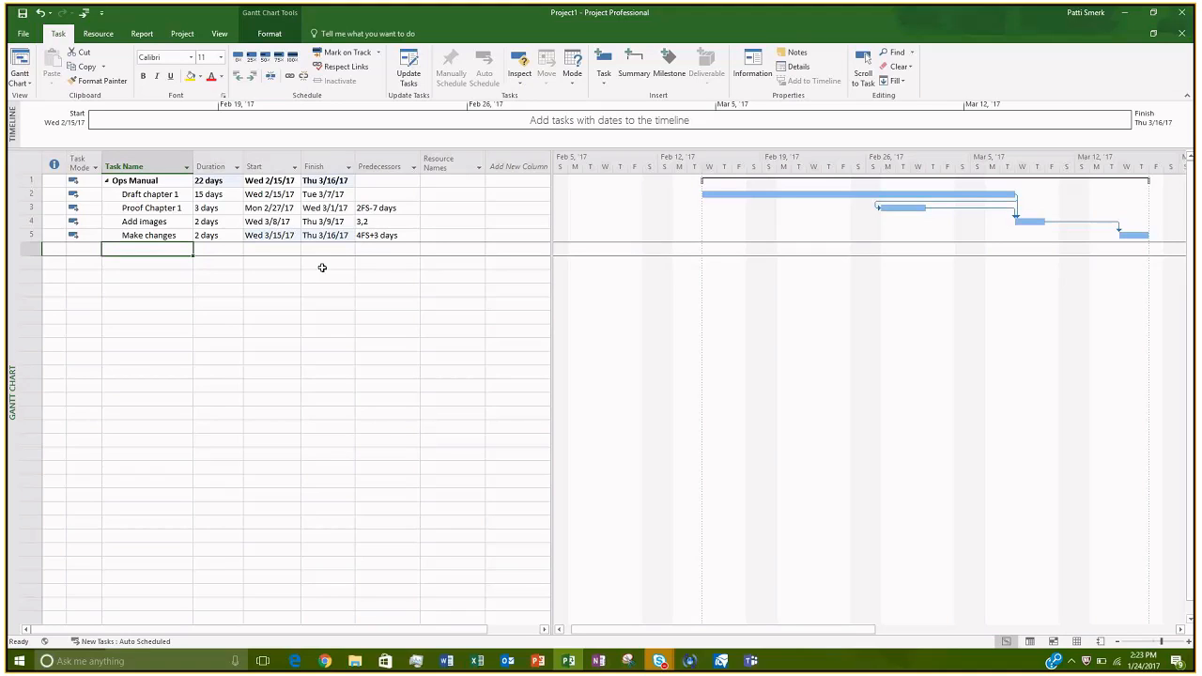
text(Sale)
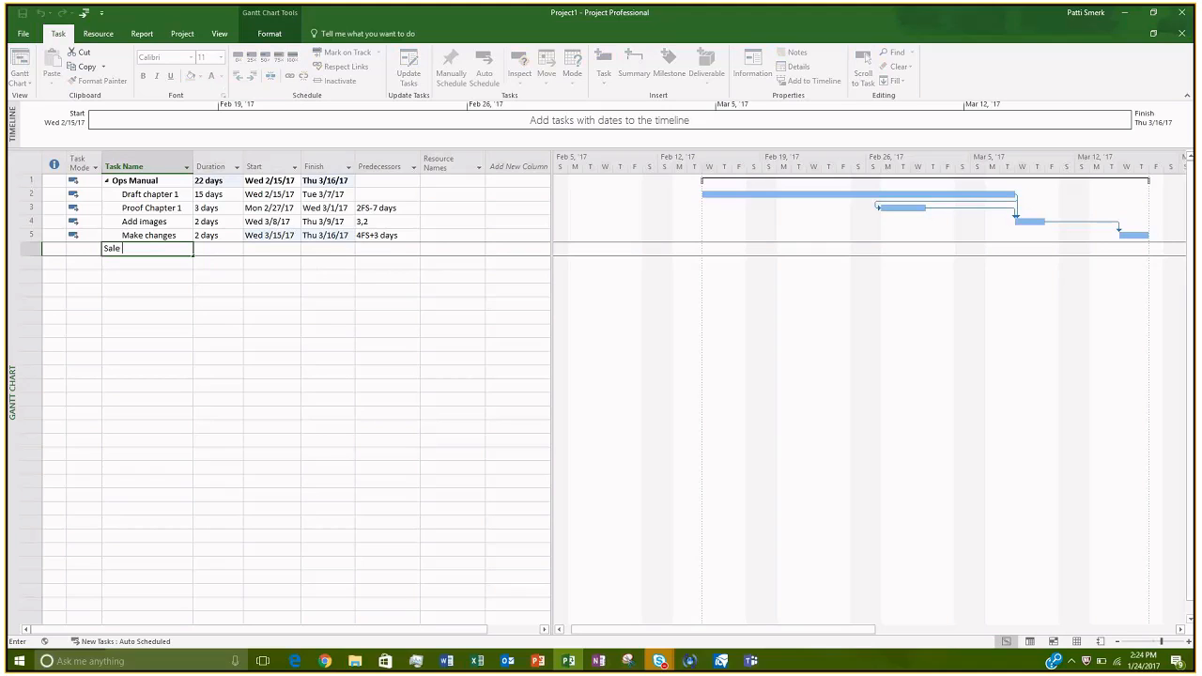
text(s)
key(BackSpace)
key(BackSpace)
key(BackSpace)
key(BackSpace)
key(BackSpace)
key(alt)
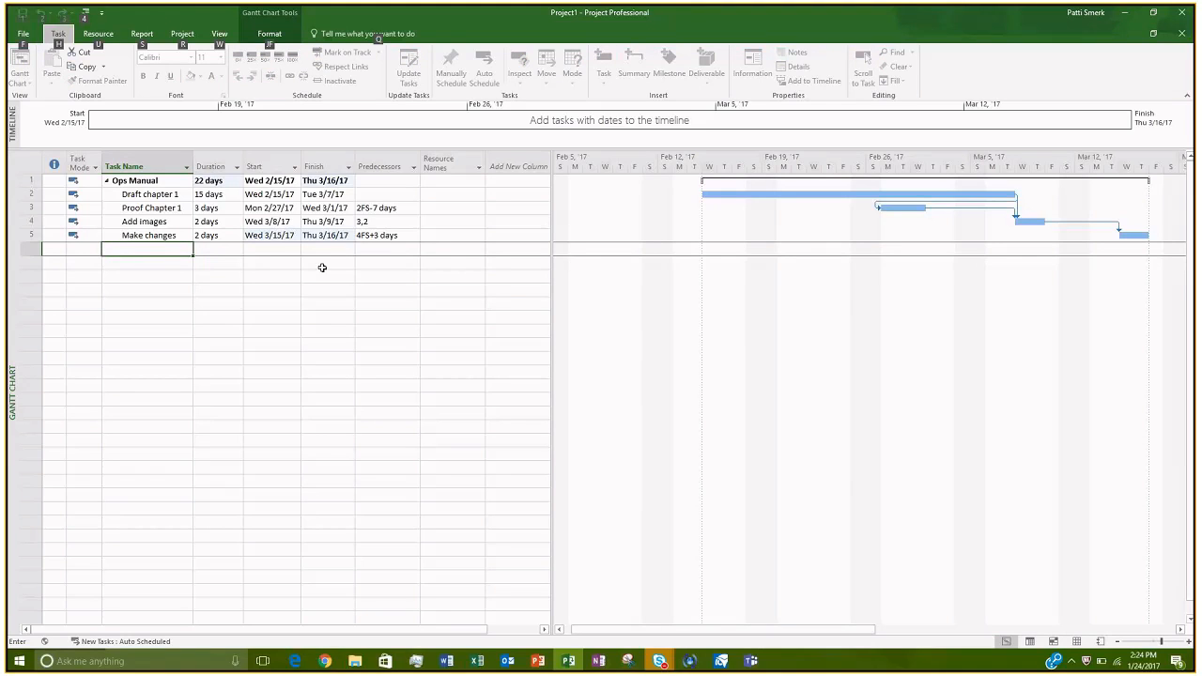
Step: Enter "Sales manual" as the name of the task in the row below Make changes
click(197, 280)
click(181, 251)
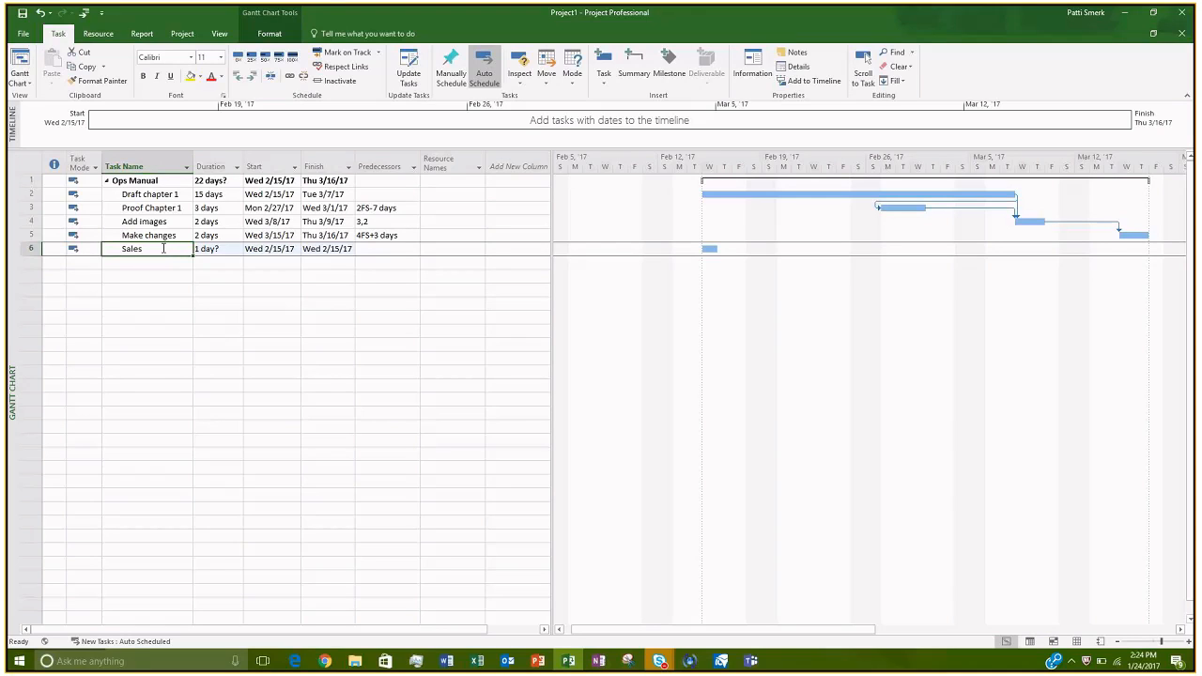
key(BackSpace)
text(Sal)
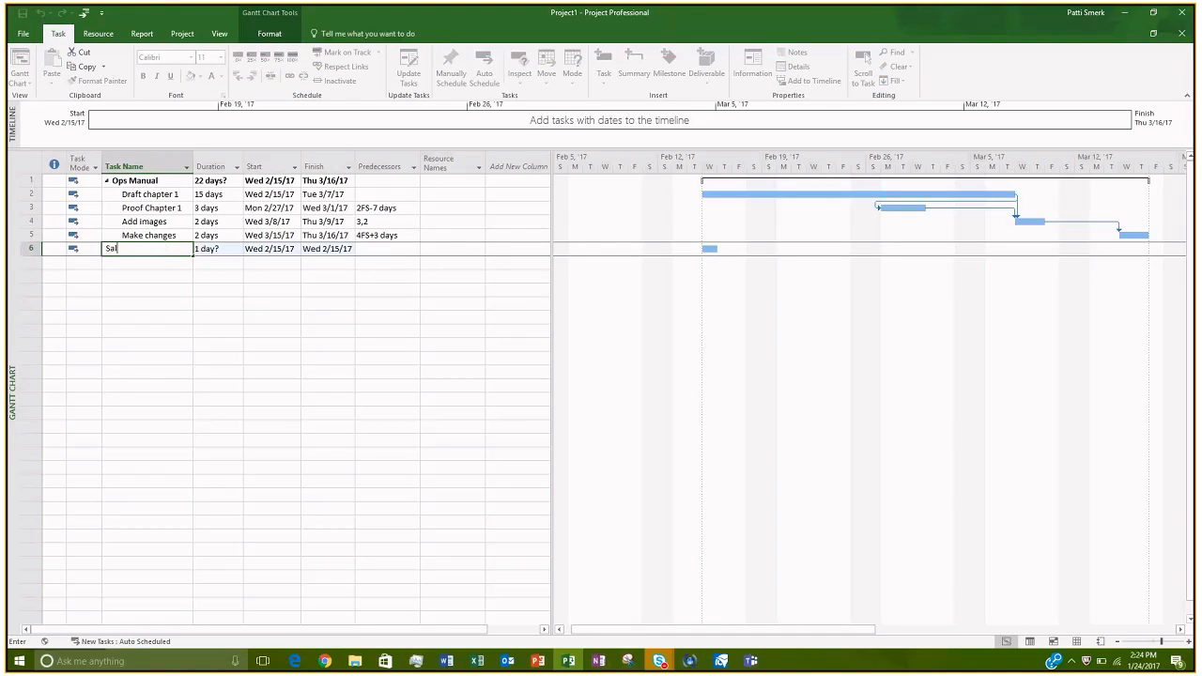
text(es manual)
key(Return)
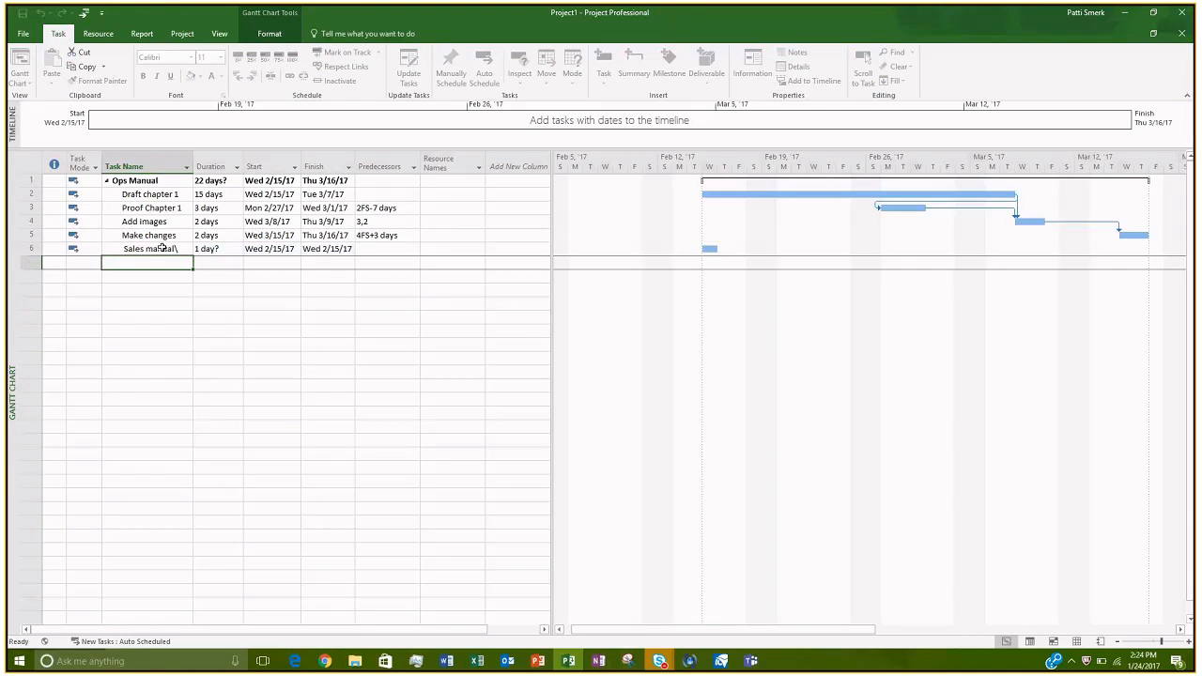
Step: Correct the name of the task in row 6 to "Sales manual" by removing the stray backslash
double_click(164, 248)
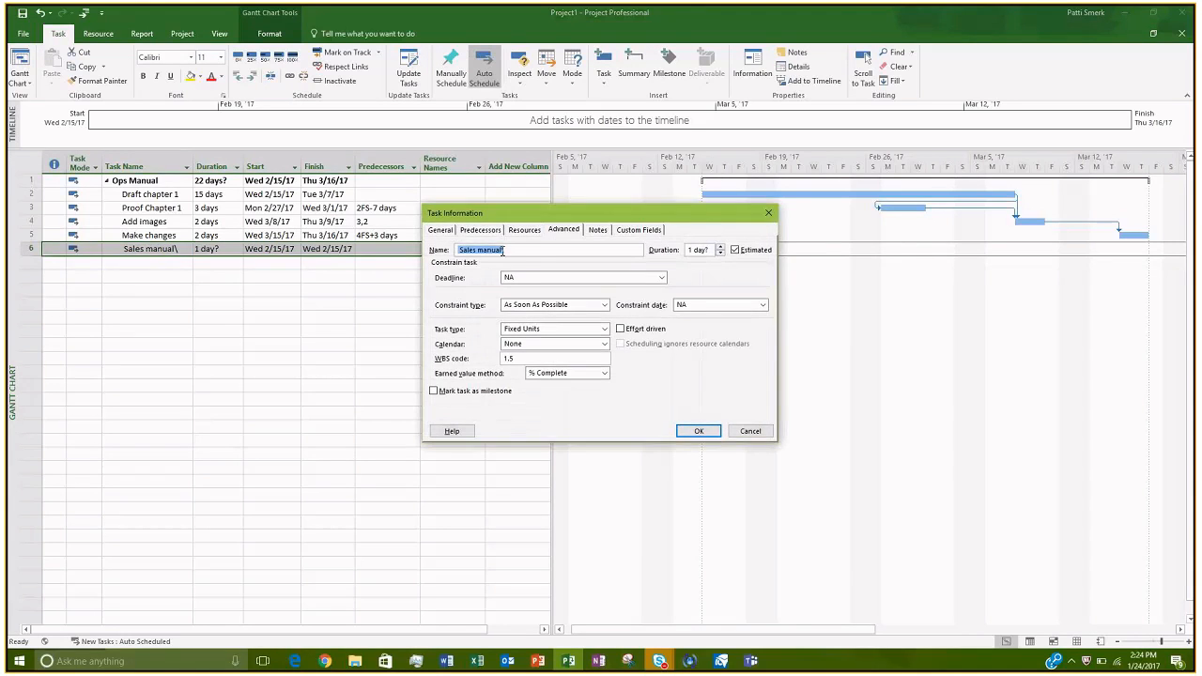
click(523, 250)
key(Return)
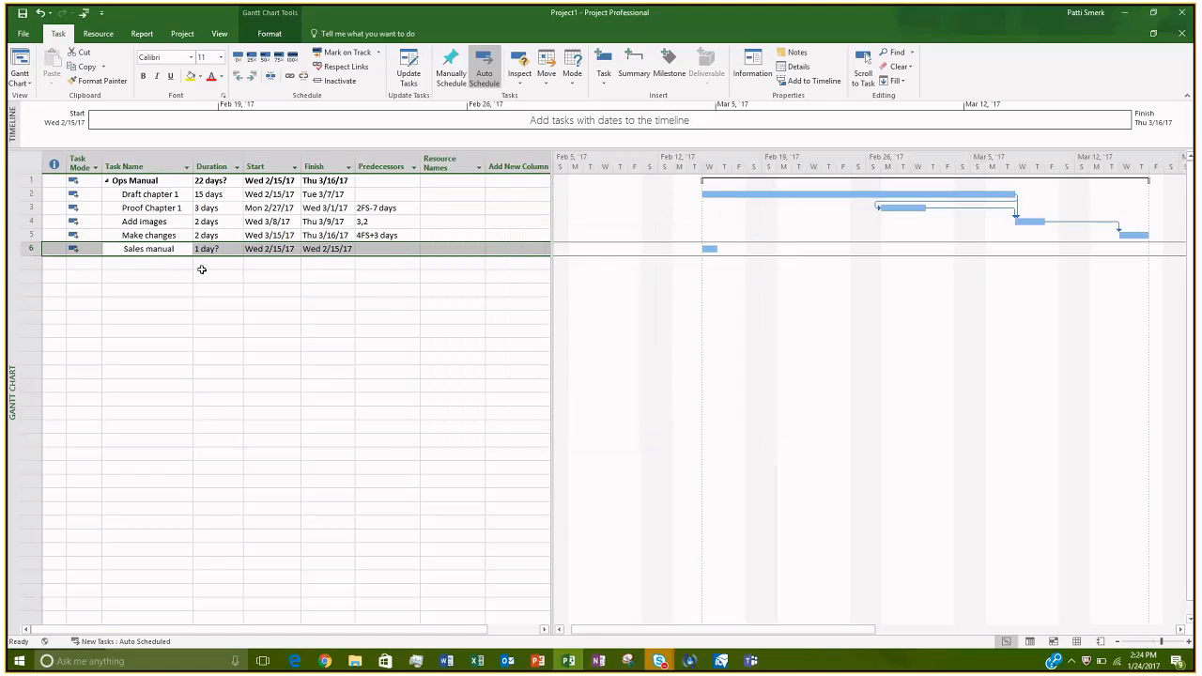
Step: Add the tasks "Draft chapter 1" and "Proof Chapter 1" in the rows directly below Sales manual
click(172, 263)
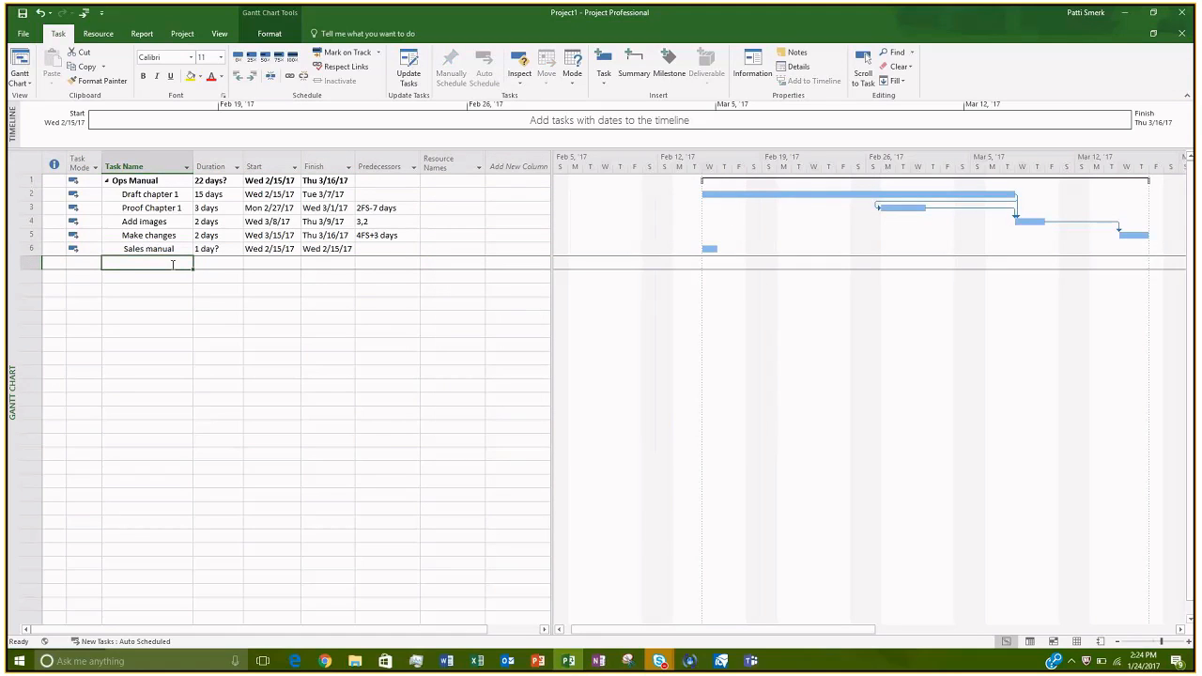
text(Draf)
key(Return)
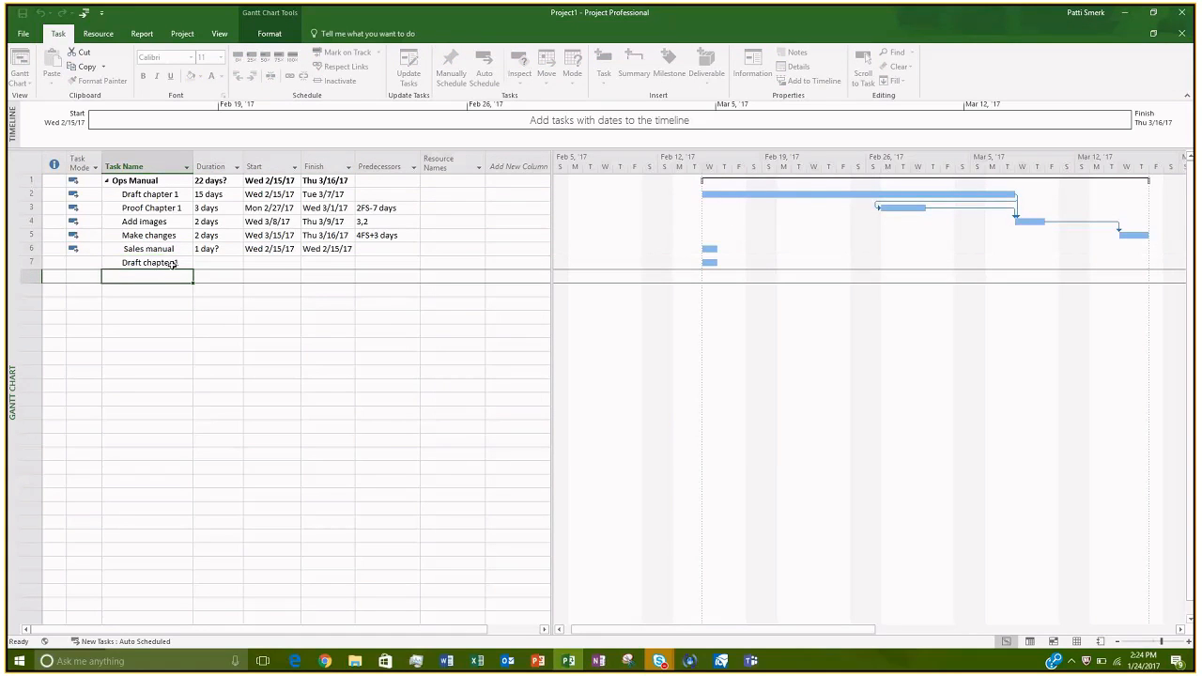
text(Proof Chapter 1)
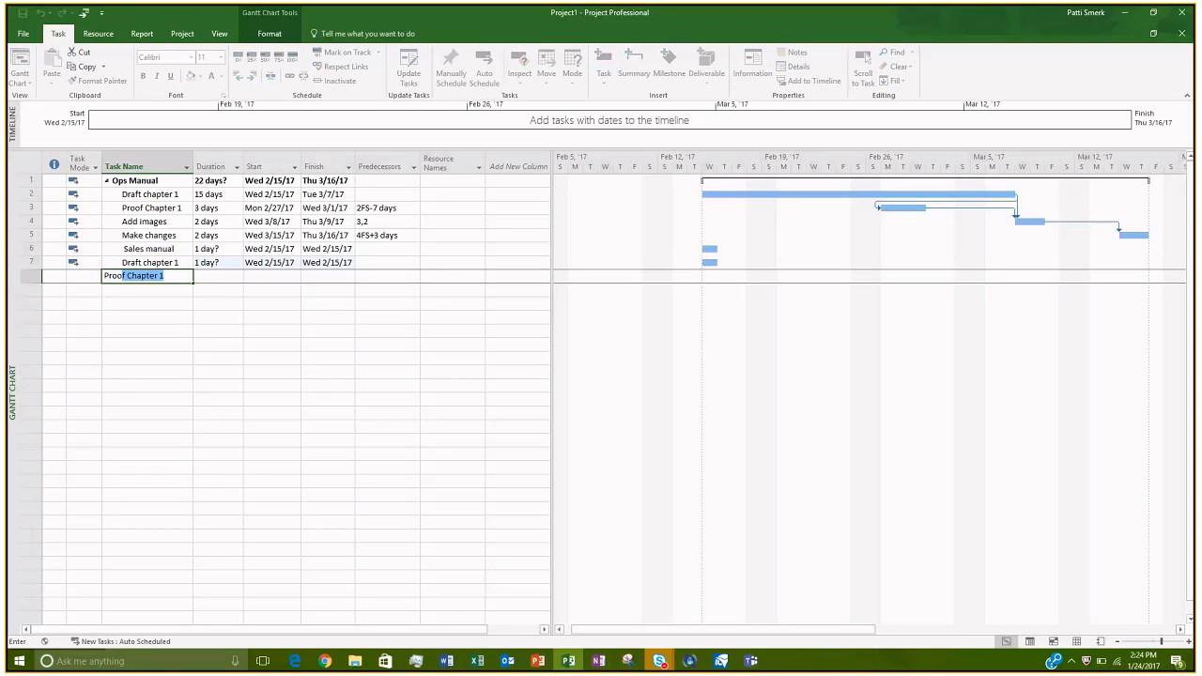
key(Return)
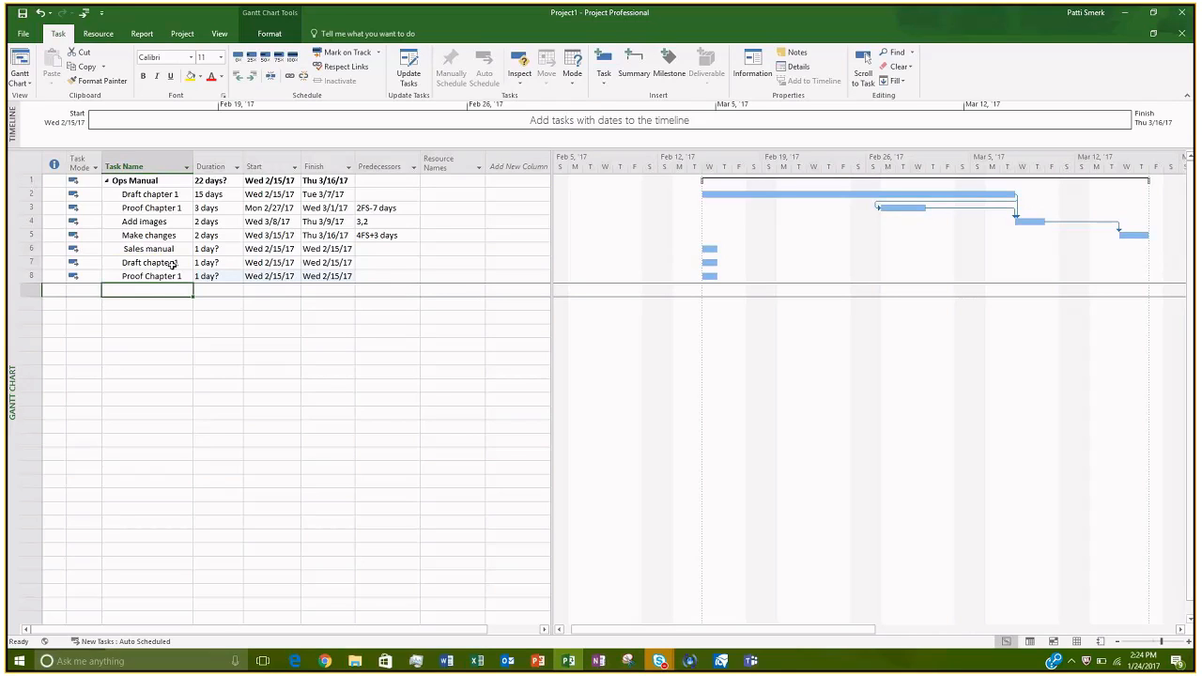
Step: Add the tasks "Add images" and "Make Changes" in the rows below the second Proof Chapter 1
text(aadd)
key(BackSpace)
key(BackSpace)
key(BackSpace)
key(BackSpace)
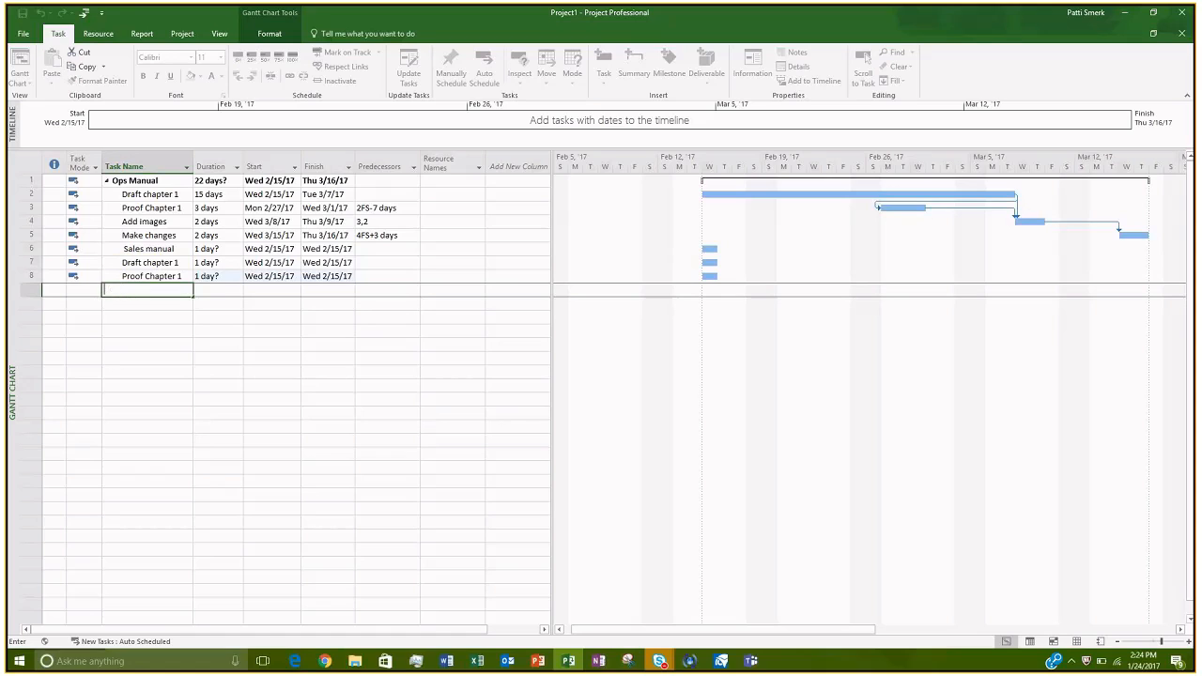
text(Asd)
key(BackSpace)
key(BackSpace)
text(d)
key(Return)
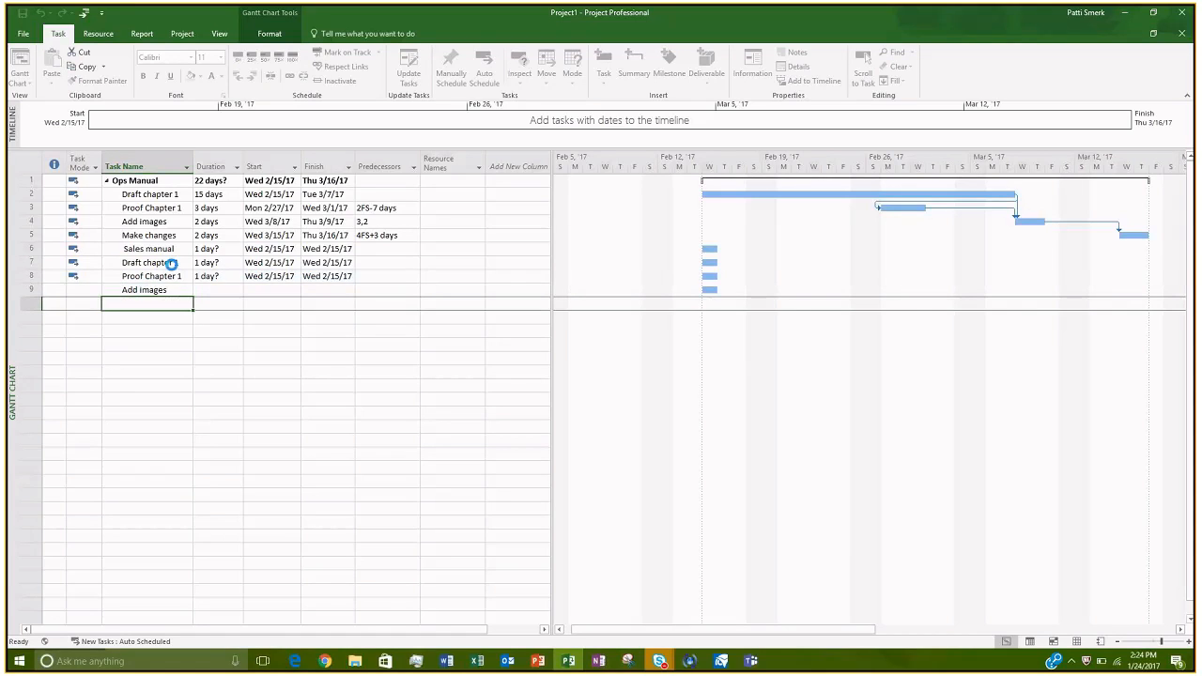
text(Make Changes)
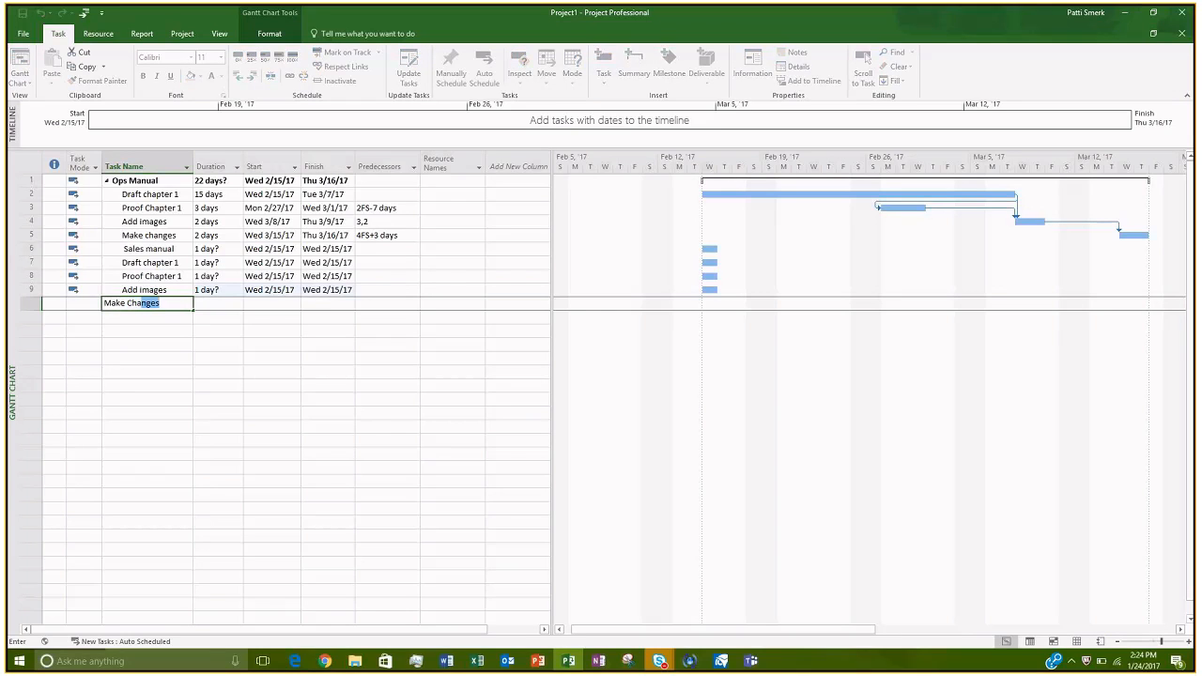
key(Return)
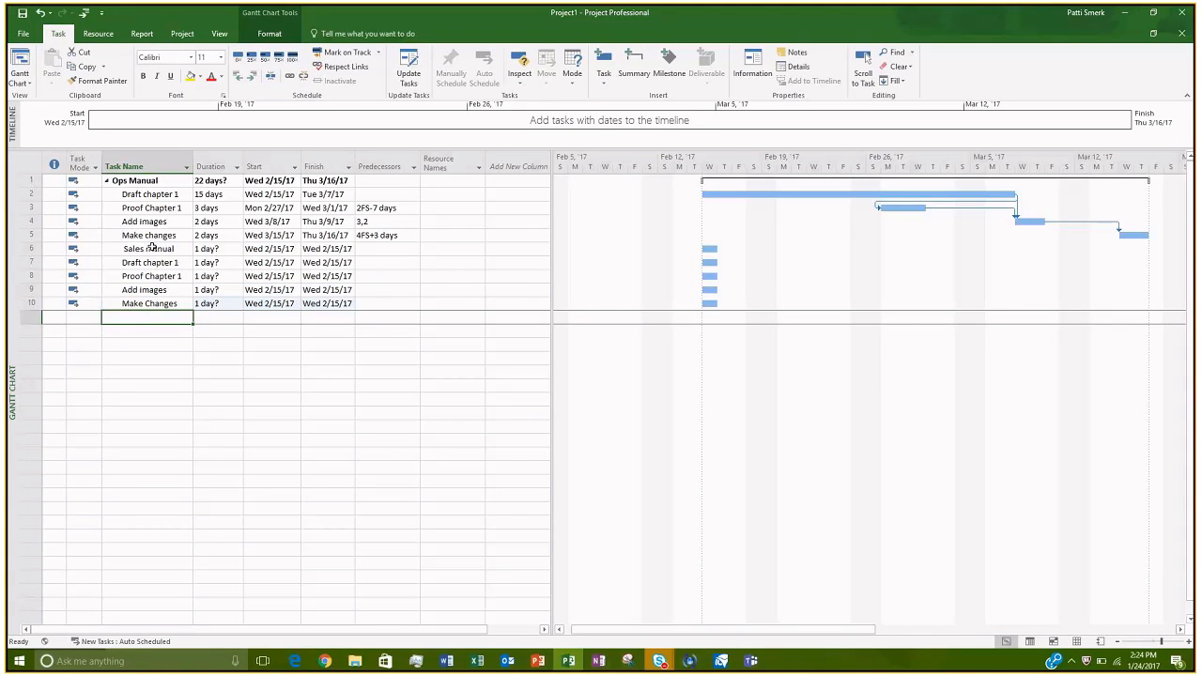
Step: Set the durations below Sales manual to 25 days for Draft chapter 1, 20 for Proof Chapter 1, 5 for Add images and 5 for Make Changes
click(207, 262)
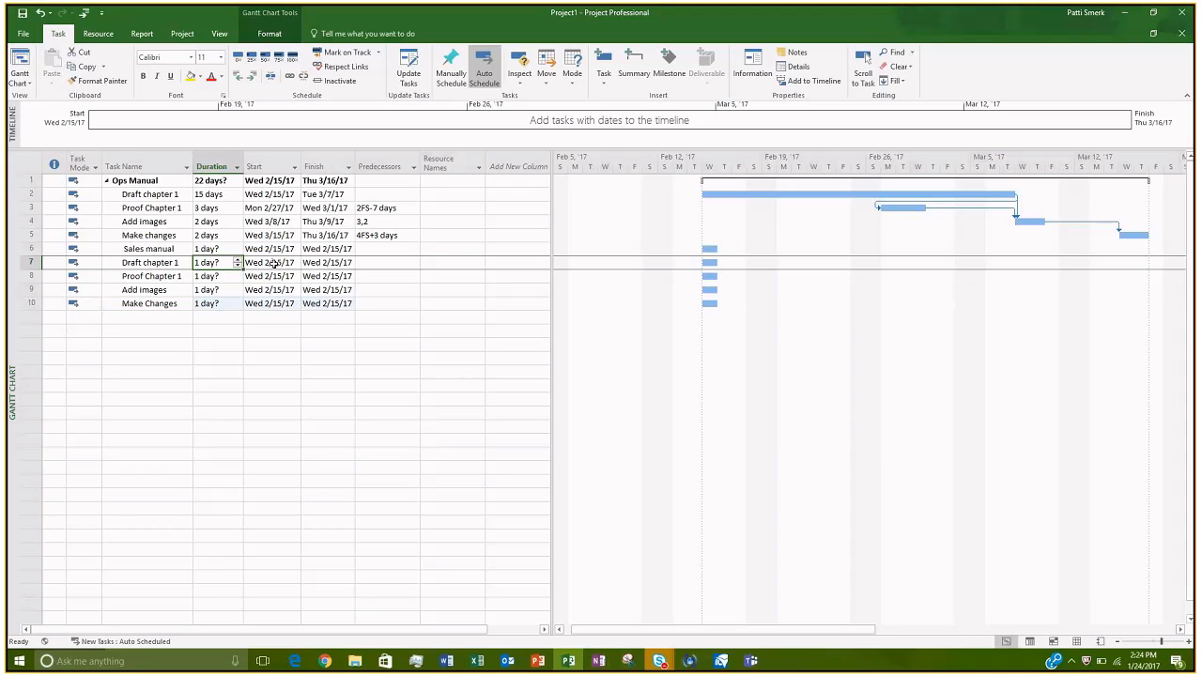
text(25)
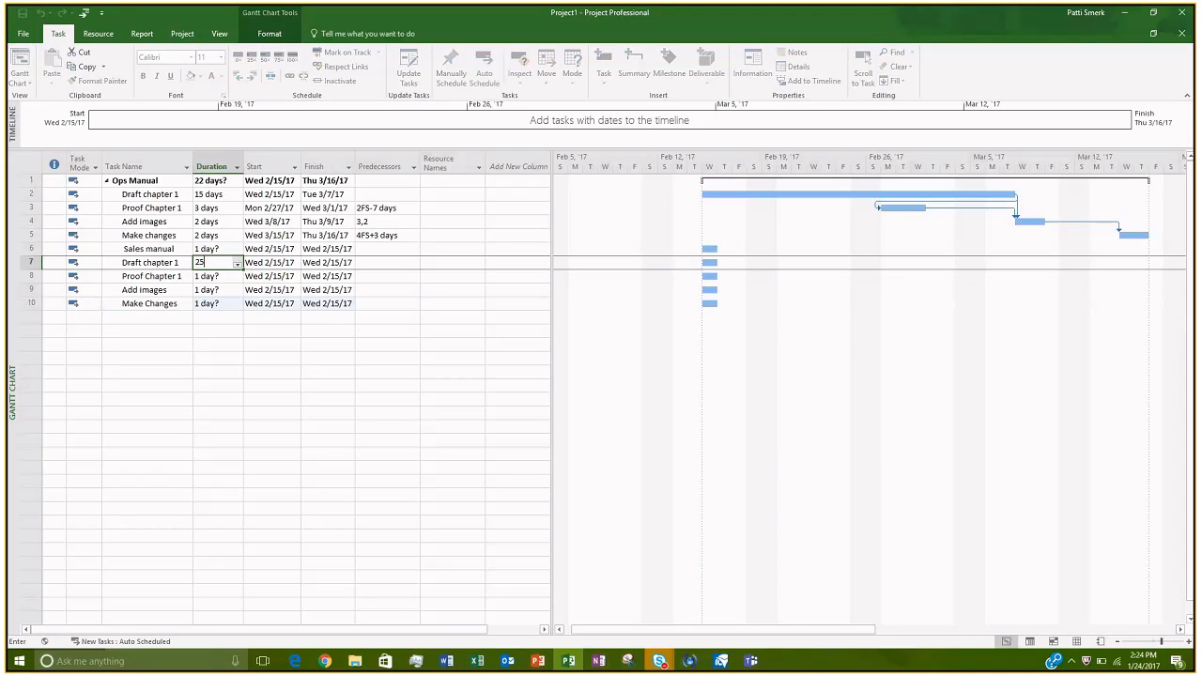
text(d)
key(Return)
text(20d)
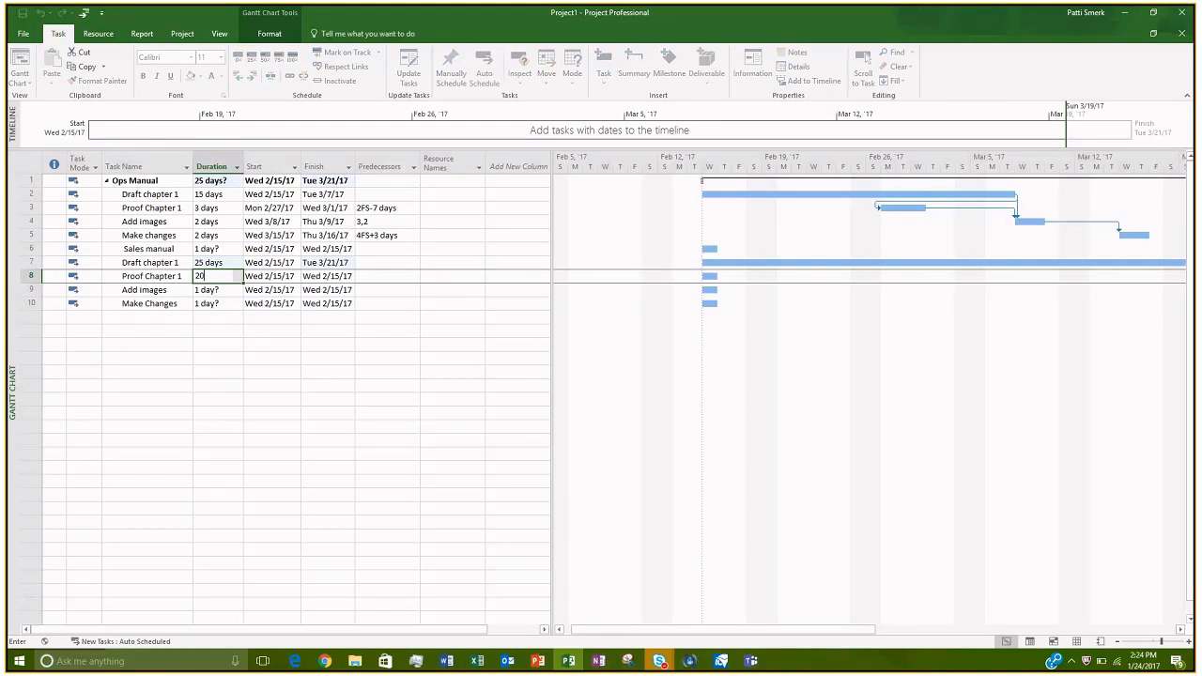
key(Return)
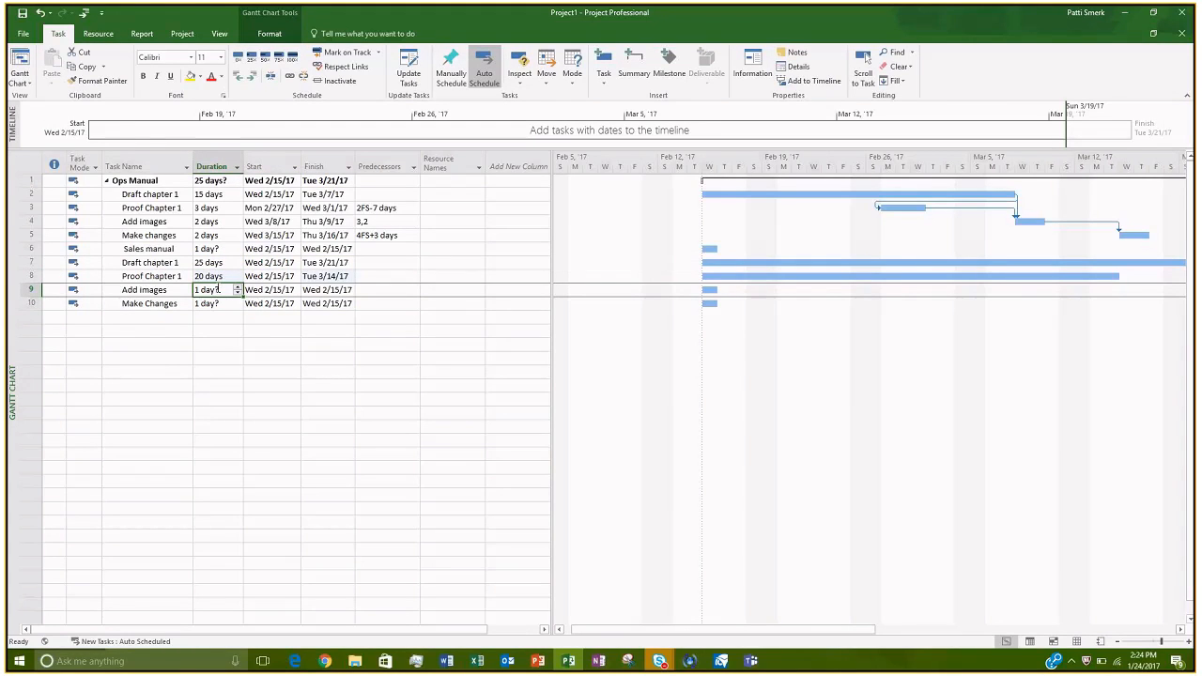
text(5d)
key(Return)
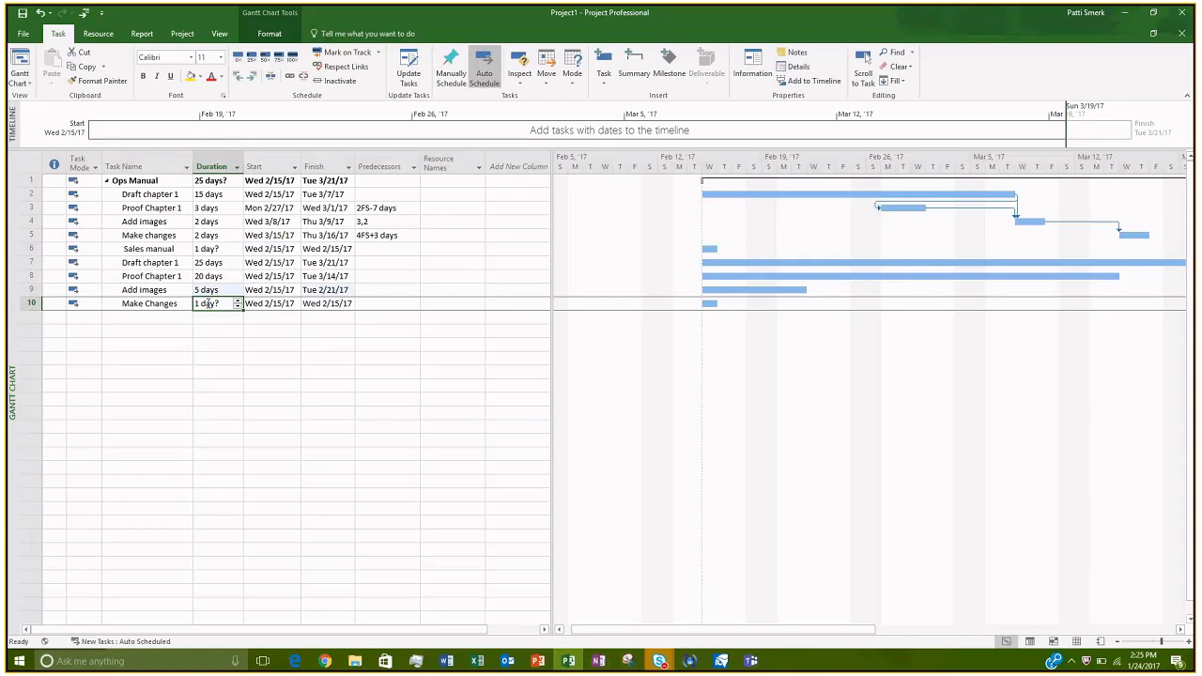
text(5d)
key(Return)
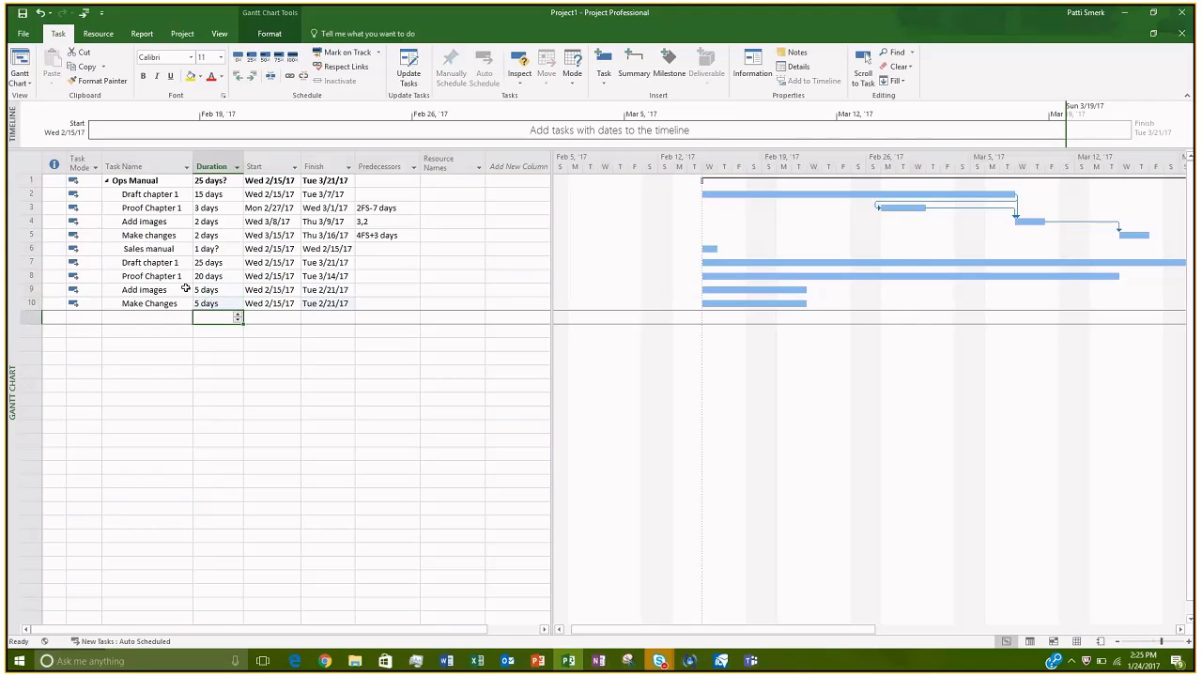
Step: Outdent Sales manual so that it becomes the summary task of the four tasks below it
click(125, 248)
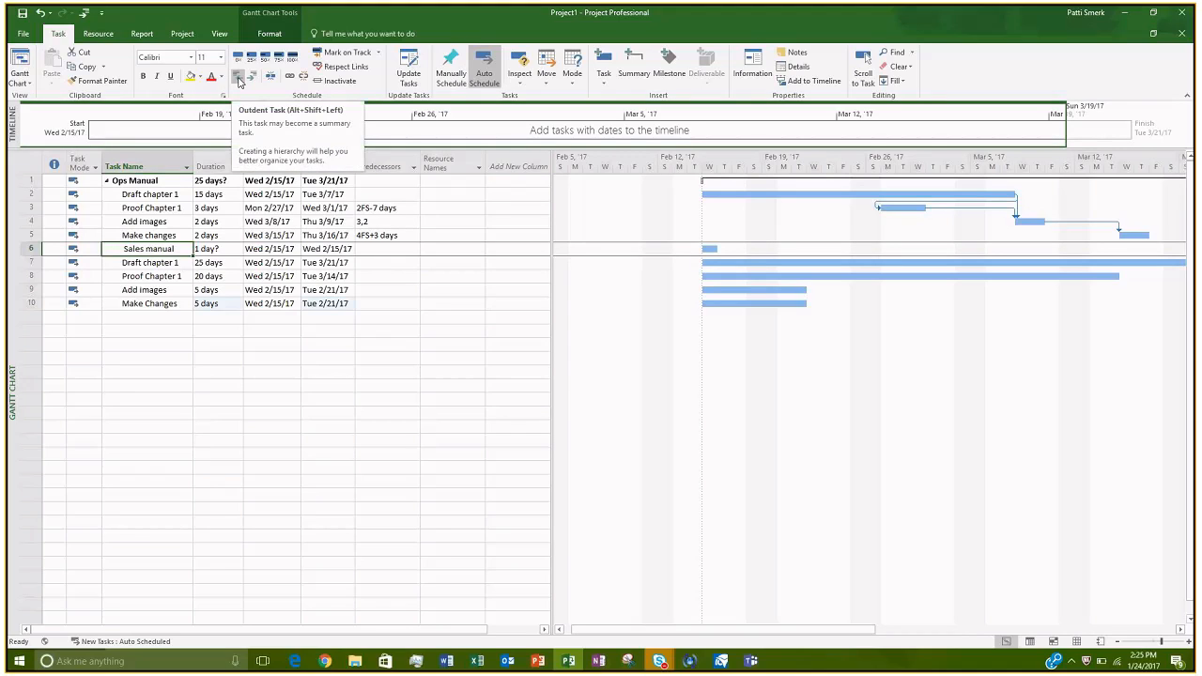
click(240, 82)
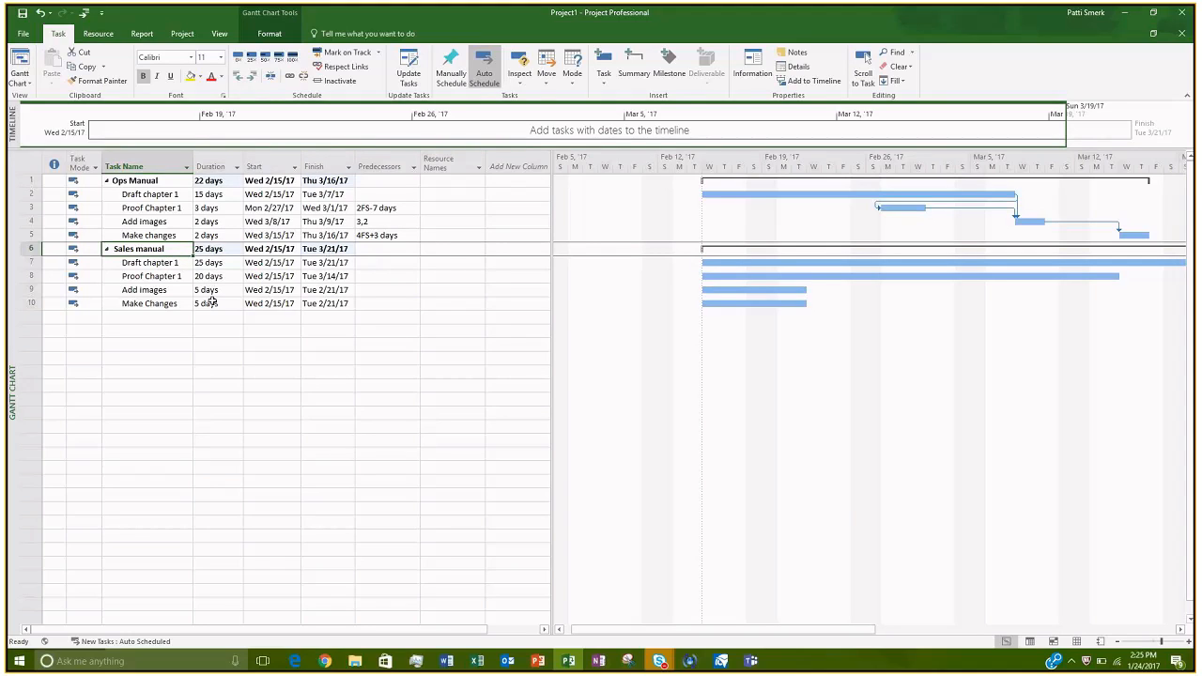
click(293, 415)
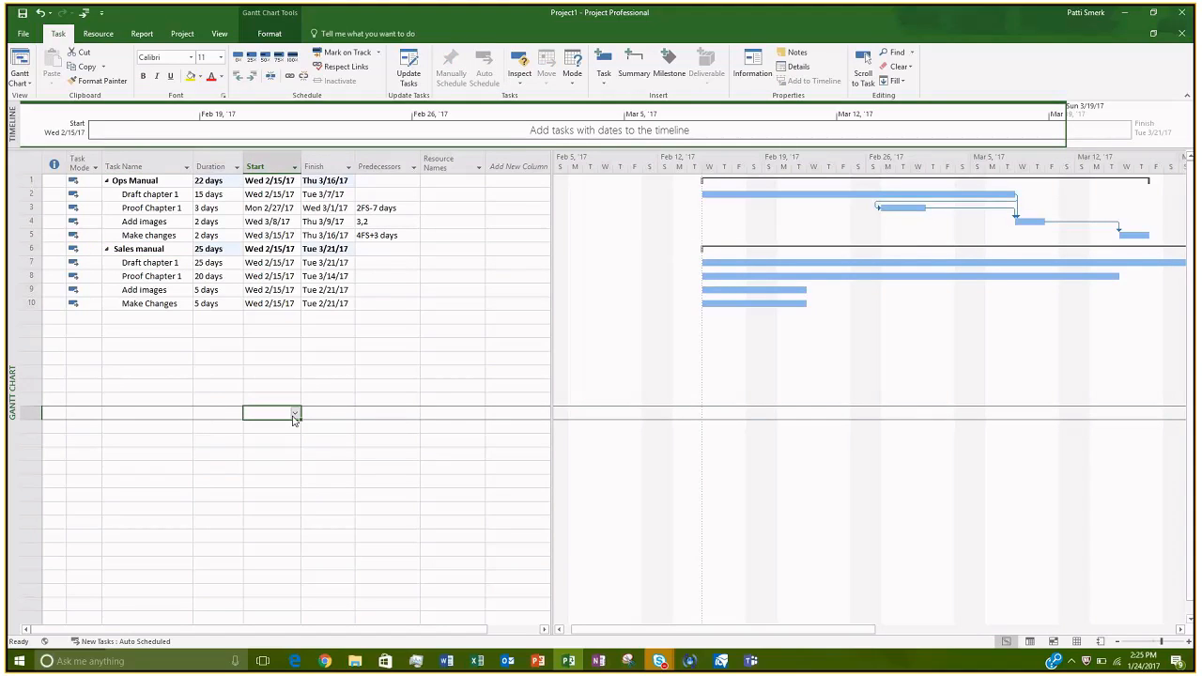
Step: Link the four Sales manual subtasks in sequence, from Draft chapter 1 to Make Changes
click(160, 263)
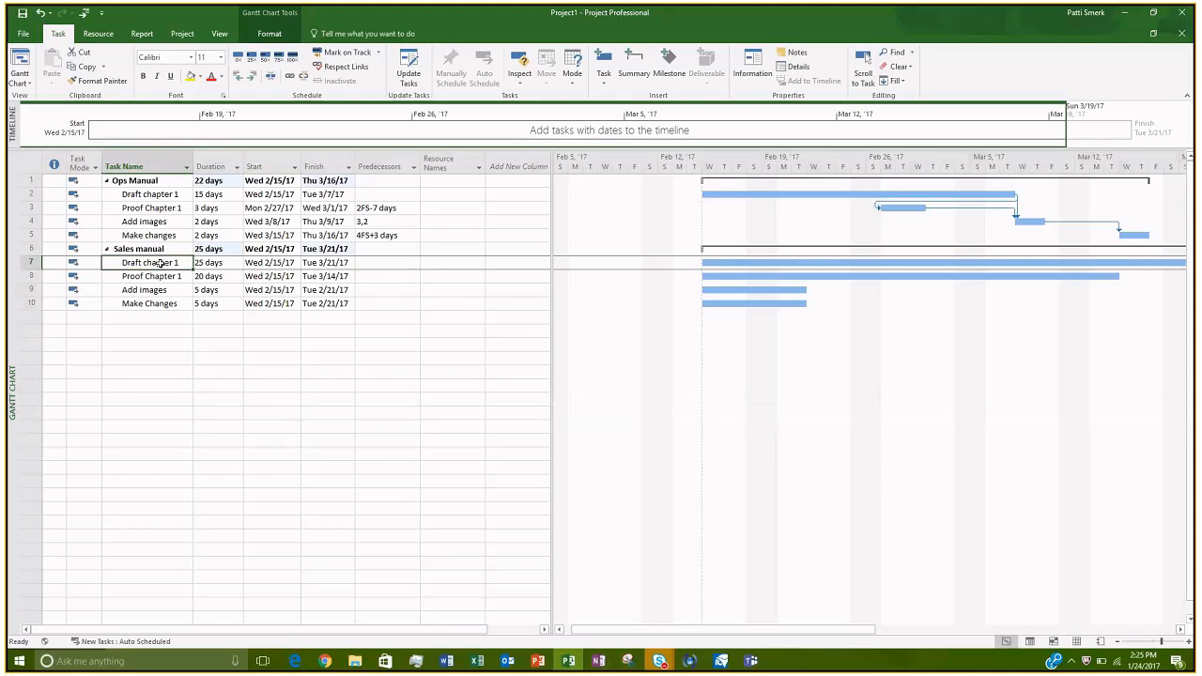
drag(160, 263, 167, 304)
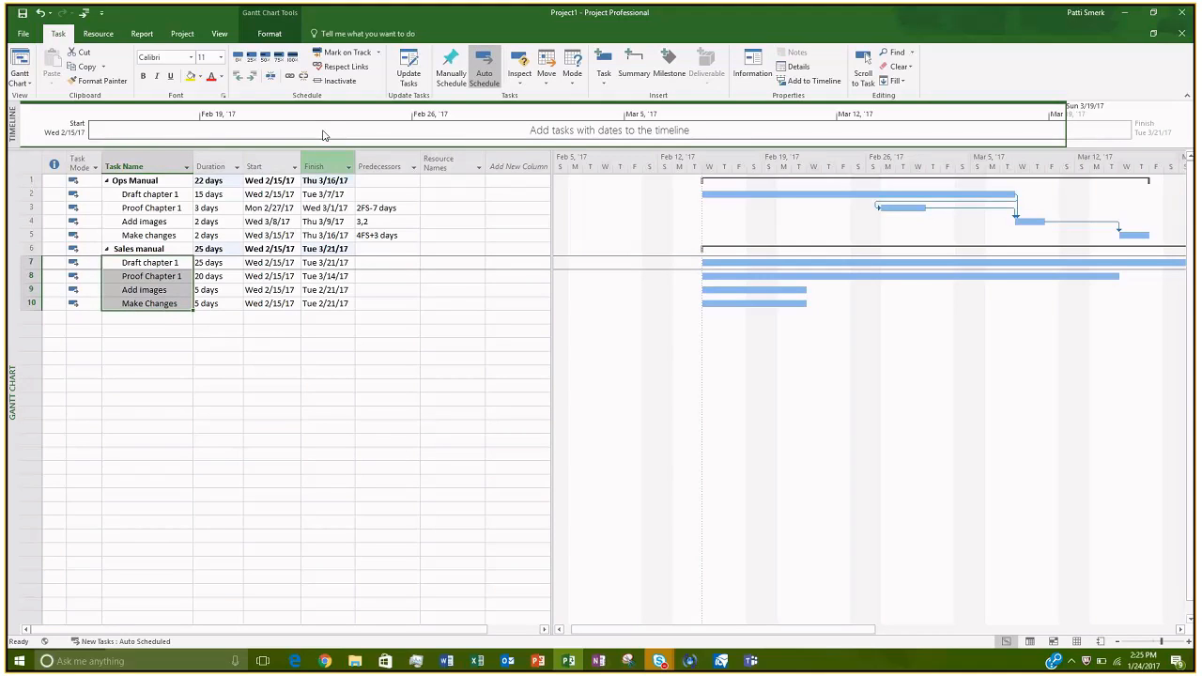
click(290, 76)
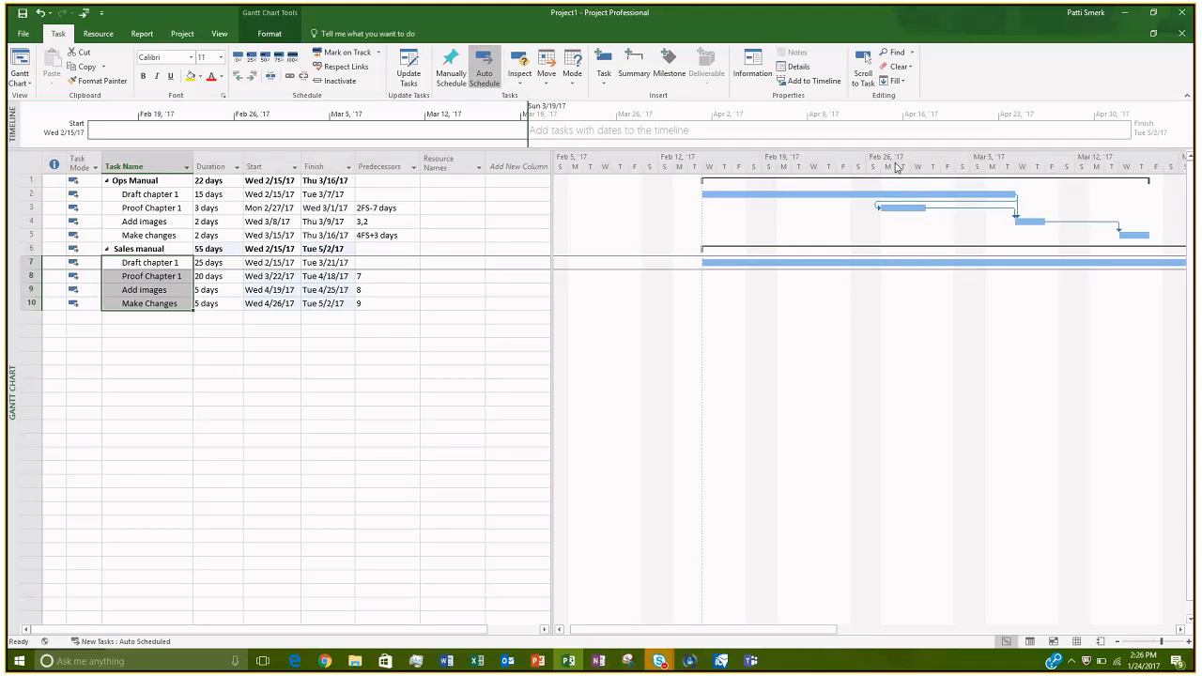
Step: Set the count of the Gantt timescale's bottom tier to 3, keeping Days as its units
double_click(894, 163)
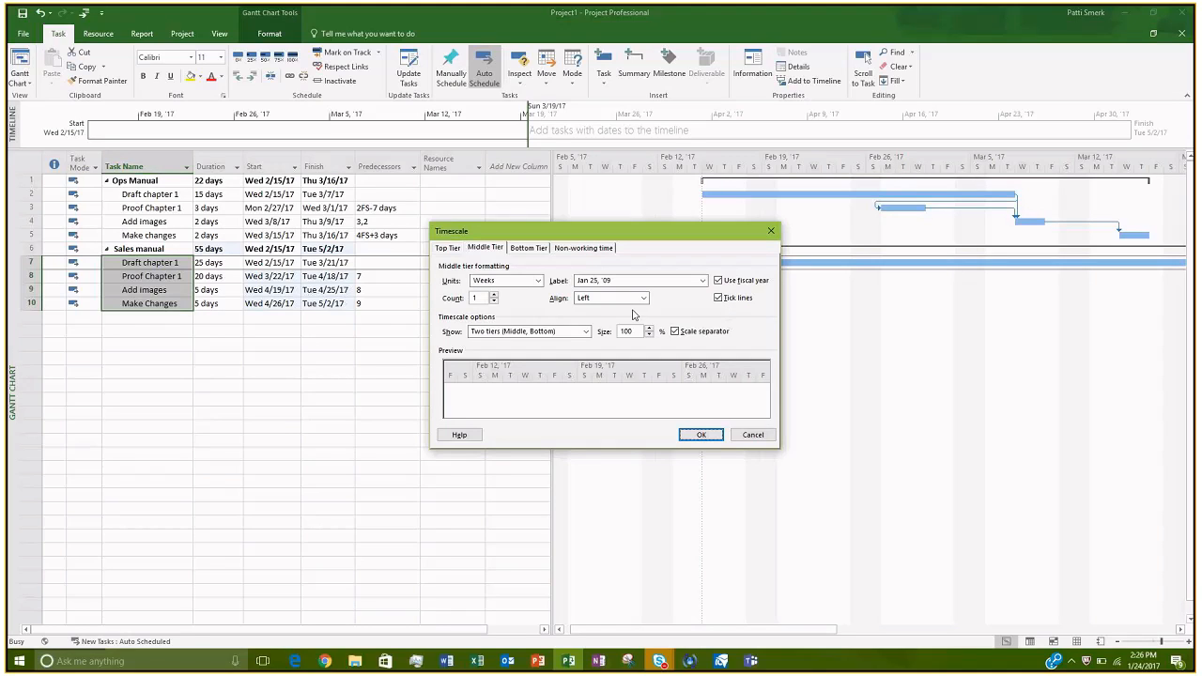
click(452, 248)
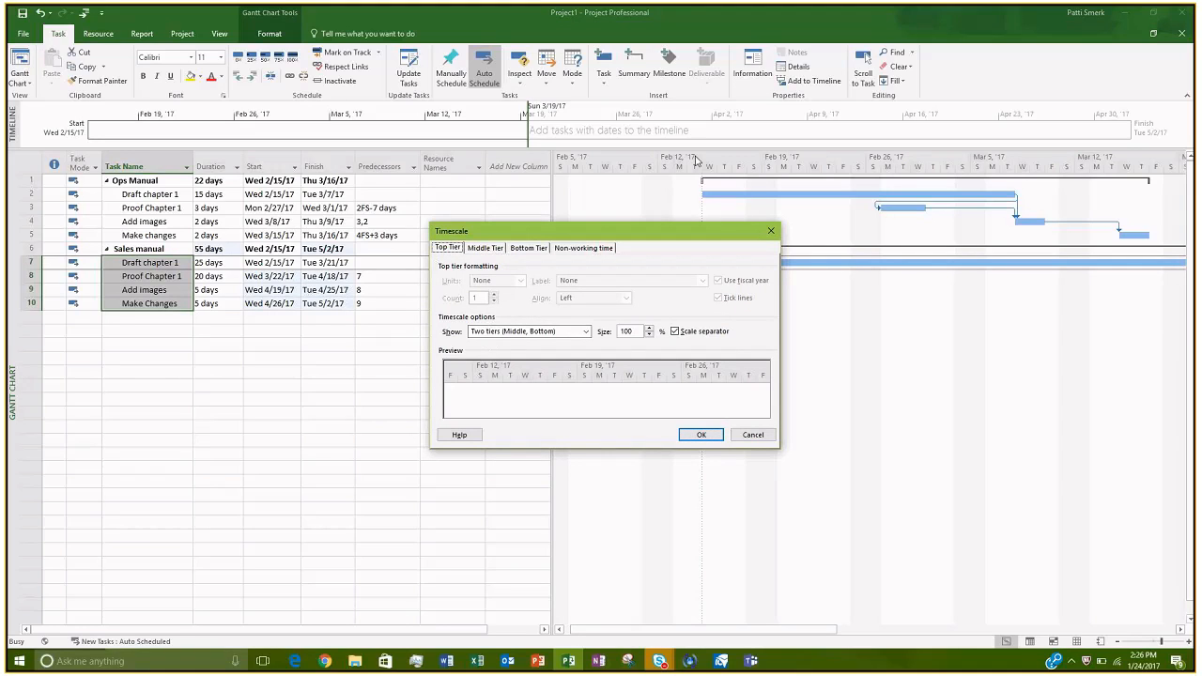
click(536, 249)
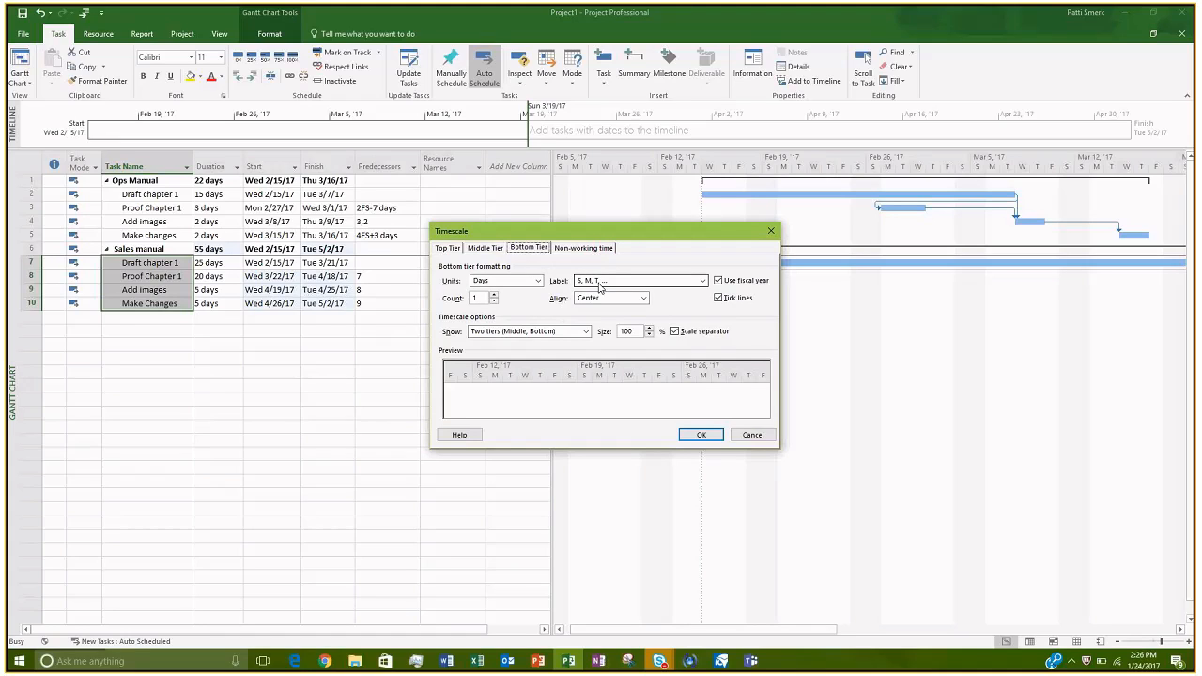
click(495, 296)
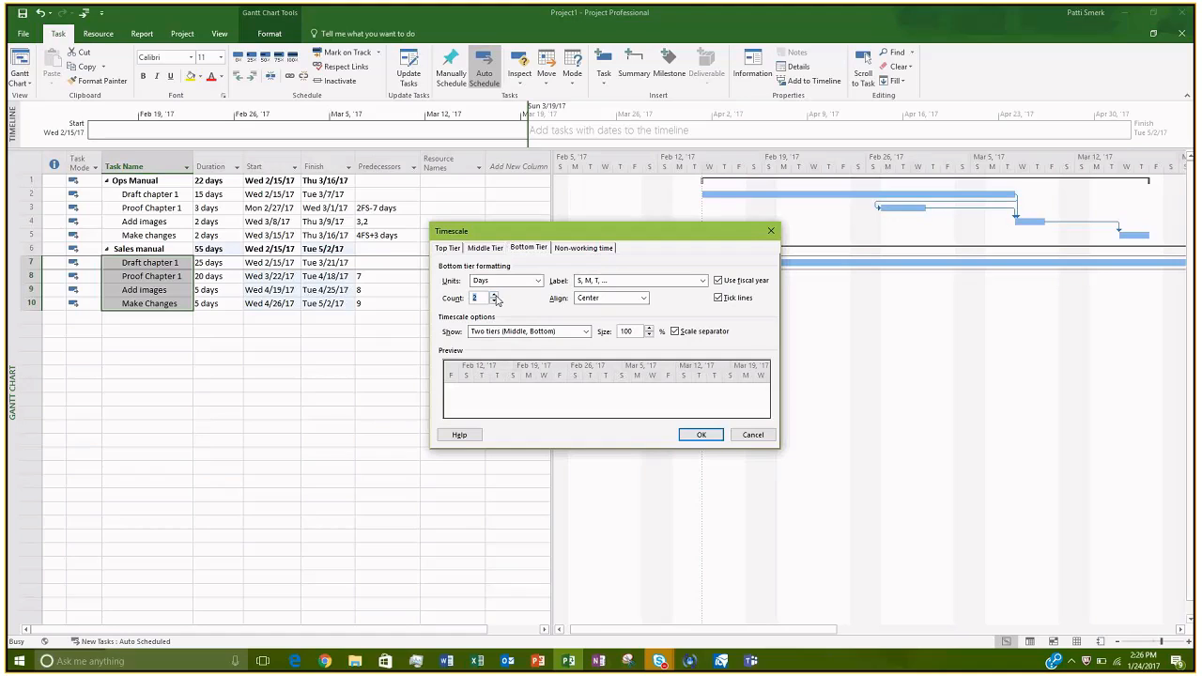
click(494, 295)
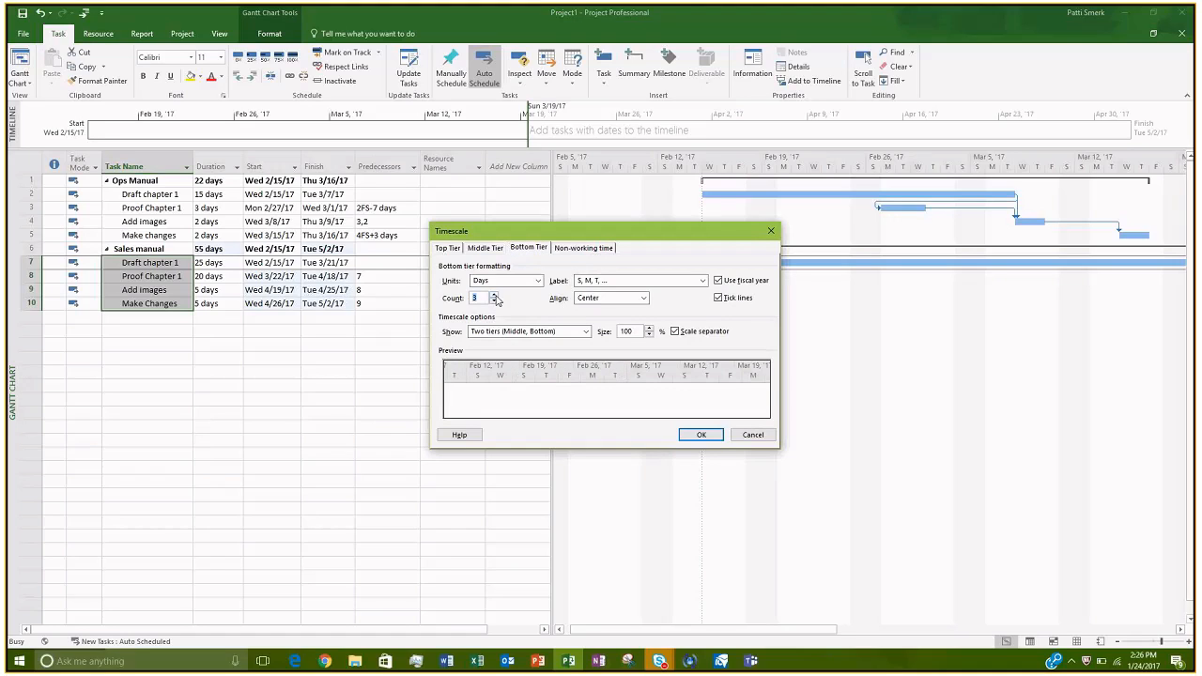
Step: Try to change the units of the timescale's bottom tier to Weeks
click(511, 281)
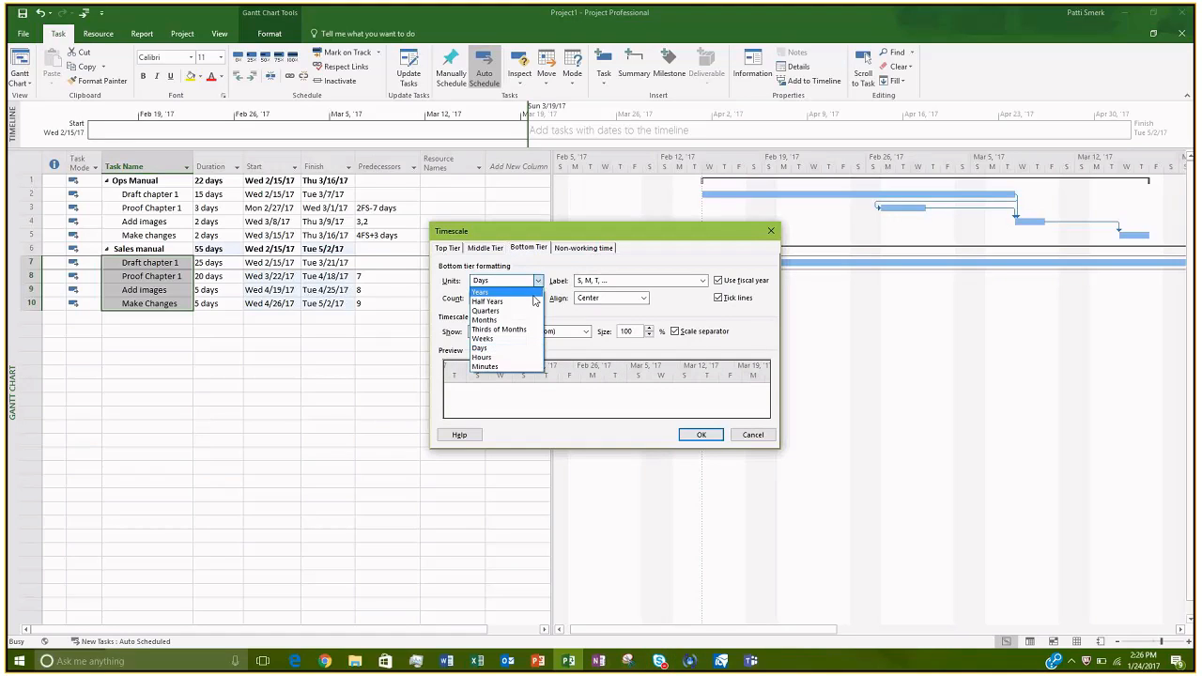
click(522, 346)
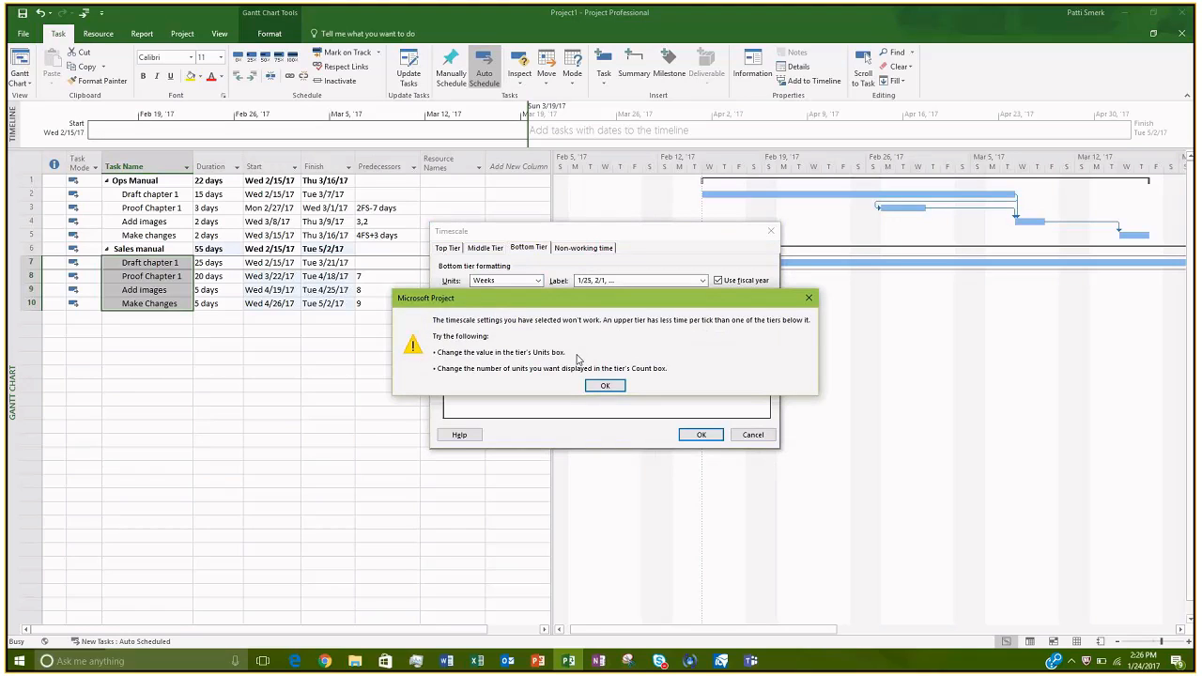
key(Return)
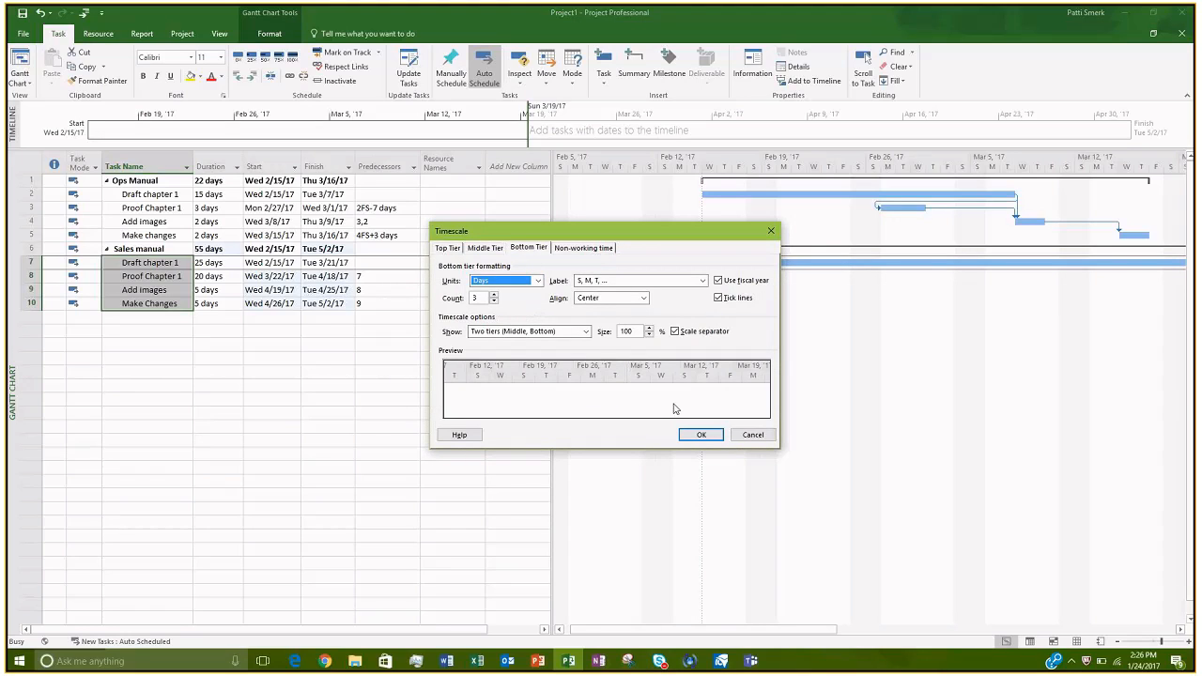
Step: Apply the timescale settings and bring the full Sales manual schedule into view in the Gantt chart
click(696, 435)
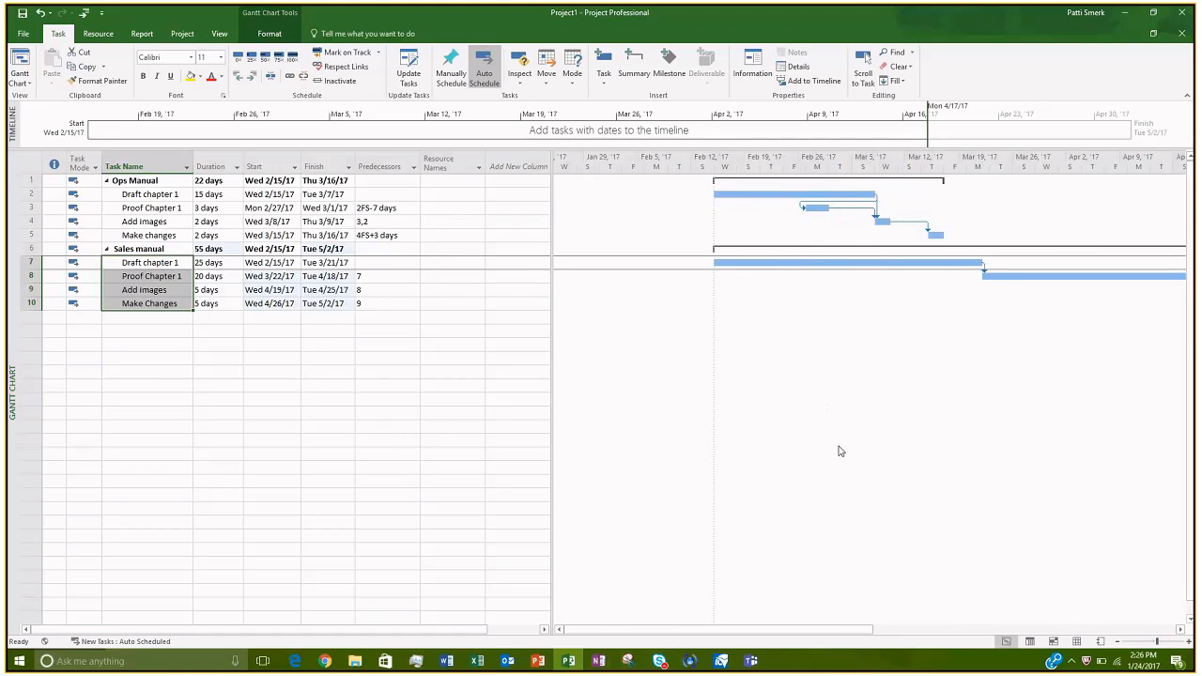
mouse_move(861, 629)
mouse_down()
mouse_move(901, 629)
mouse_move(858, 632)
mouse_up()
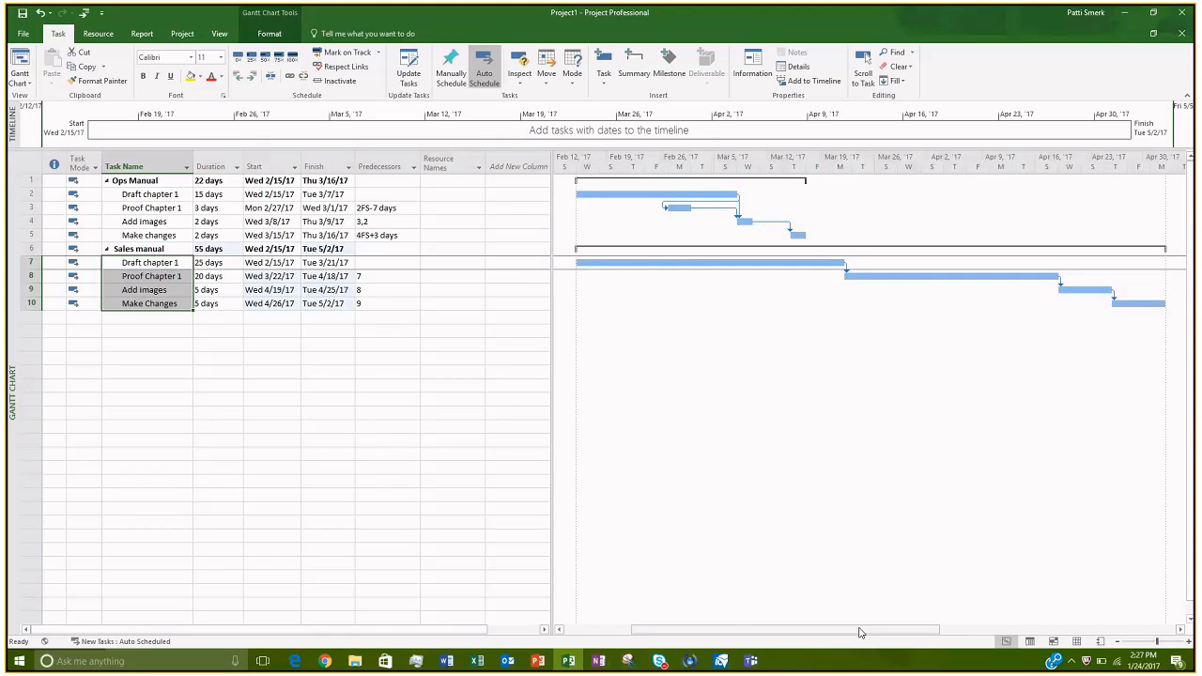
Step: Assign a different person by first name as resource to the Ops Manual's Draft chapter 1 and Proof Chapter 1 subtasks
click(451, 194)
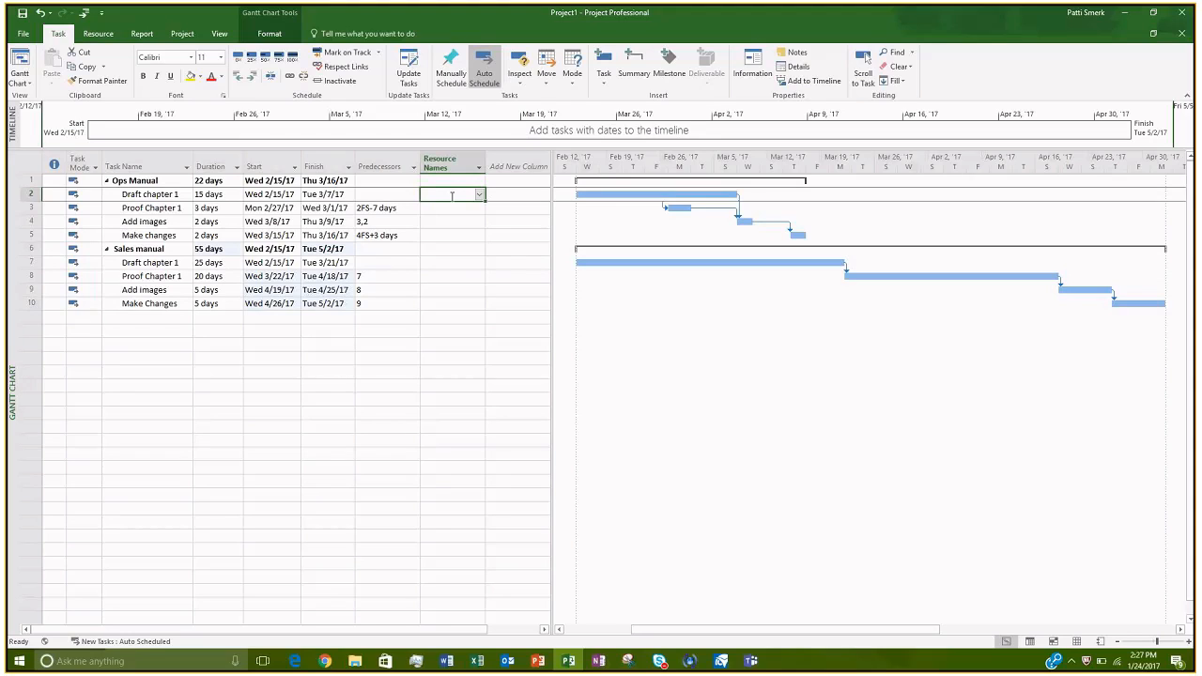
text(Pa)
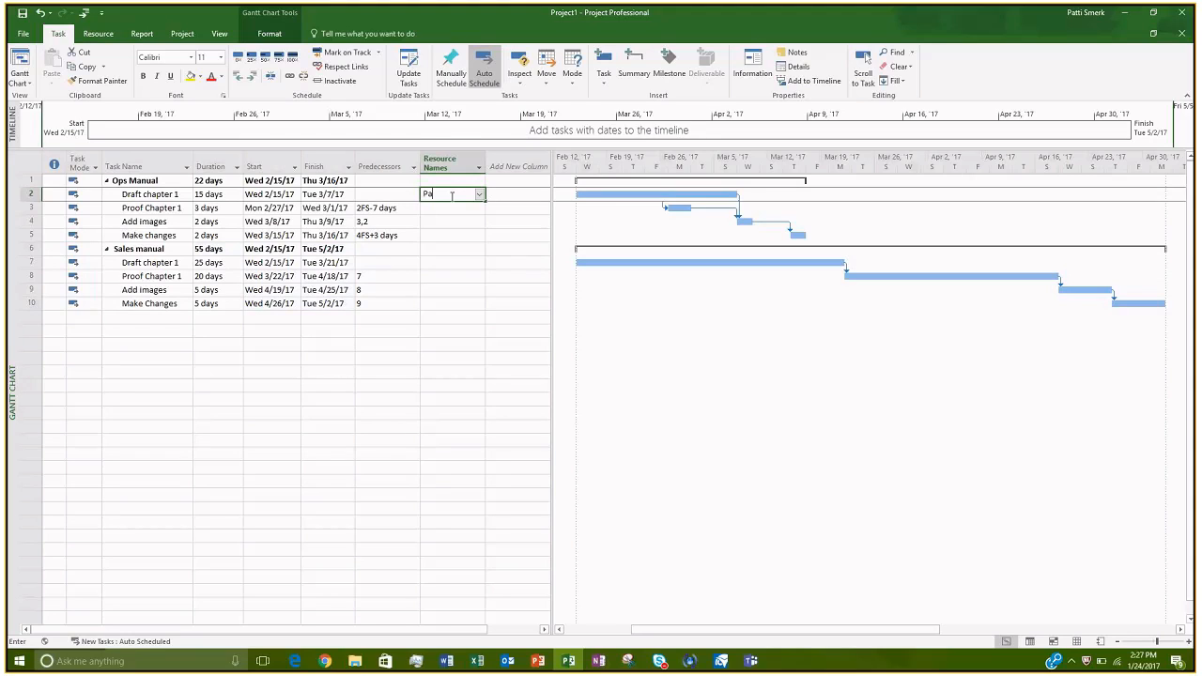
text(tti)
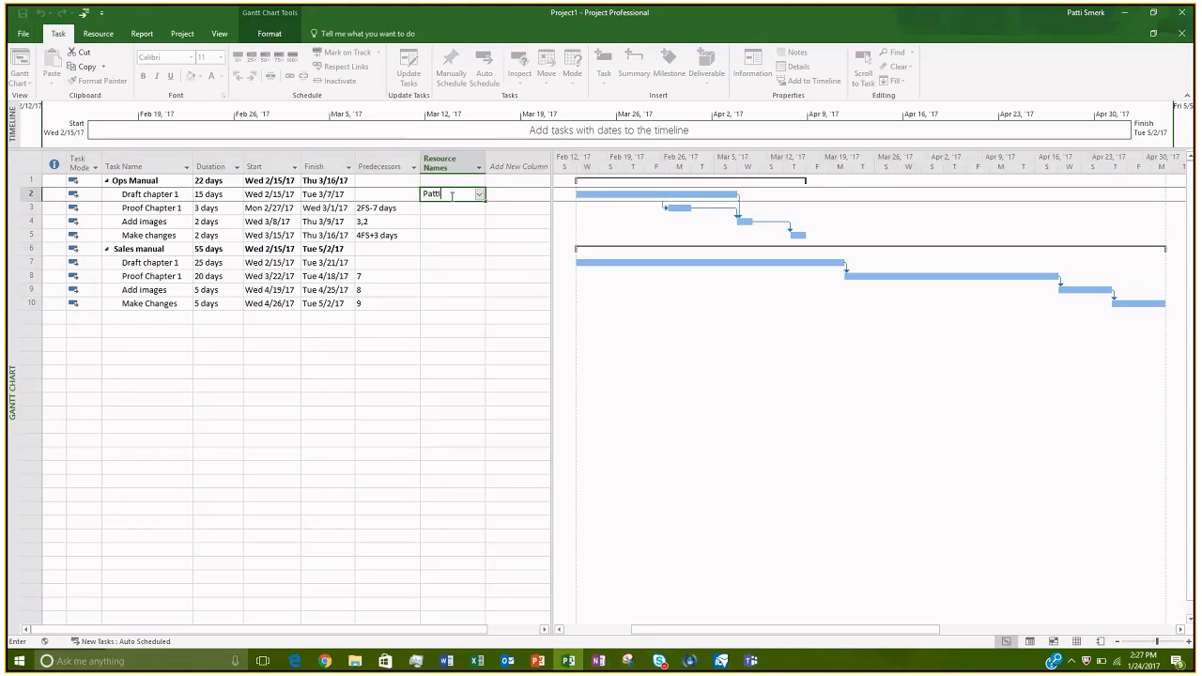
key(Return)
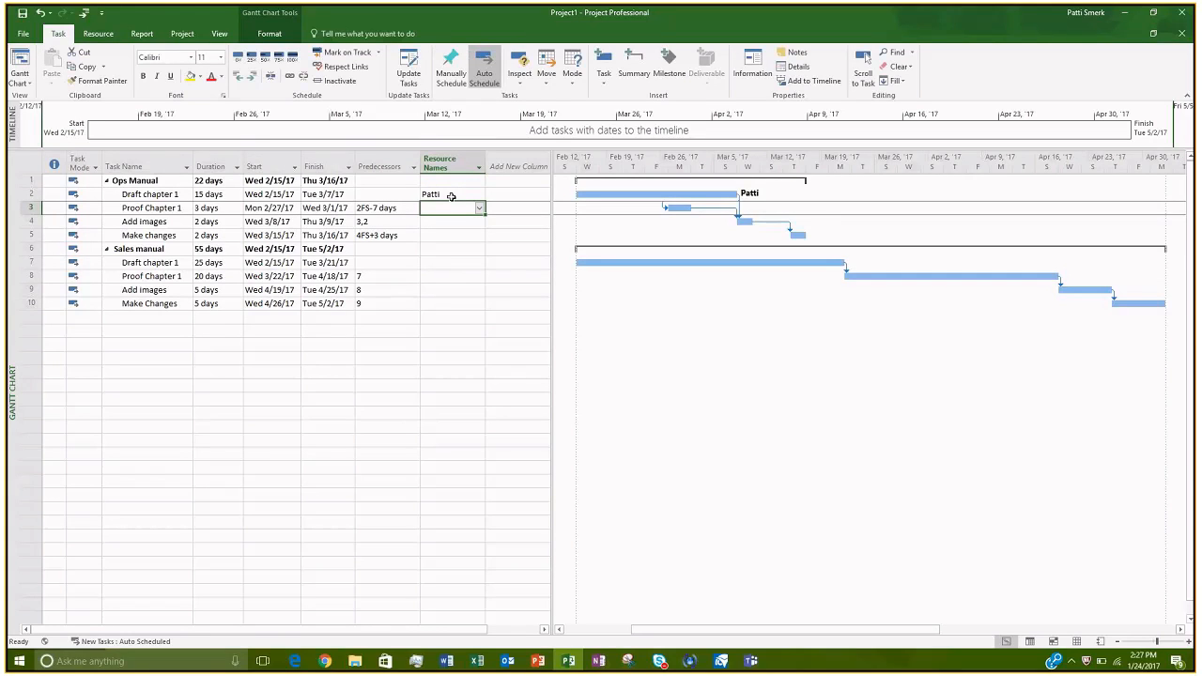
text(Bob)
key(Return)
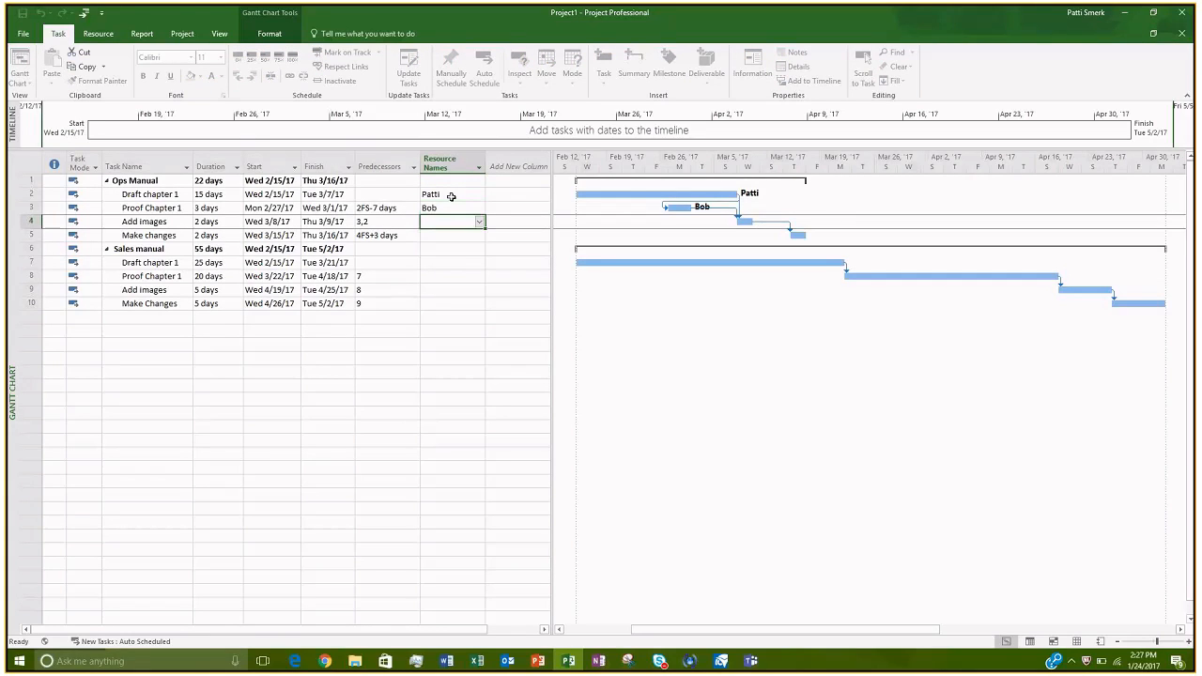
Step: Assign a third person to the Ops Manual's Add images subtask and its Draft chapter 1 resource to Make changes
text(Kayla)
key(Return)
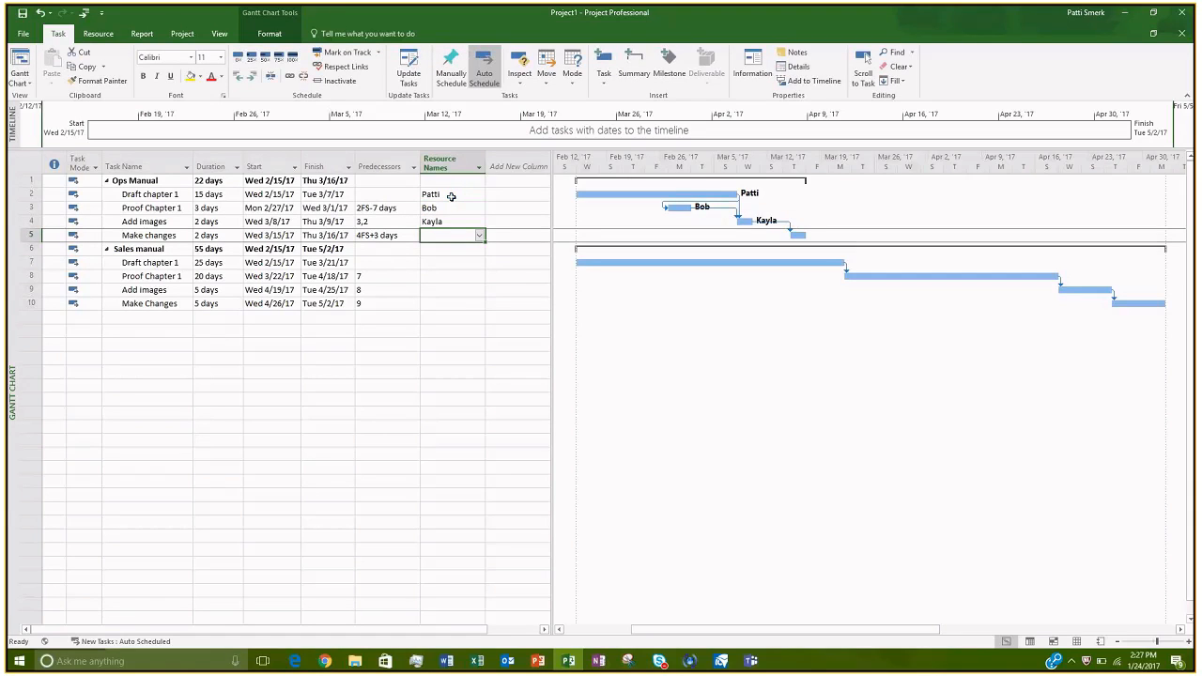
text(Patti)
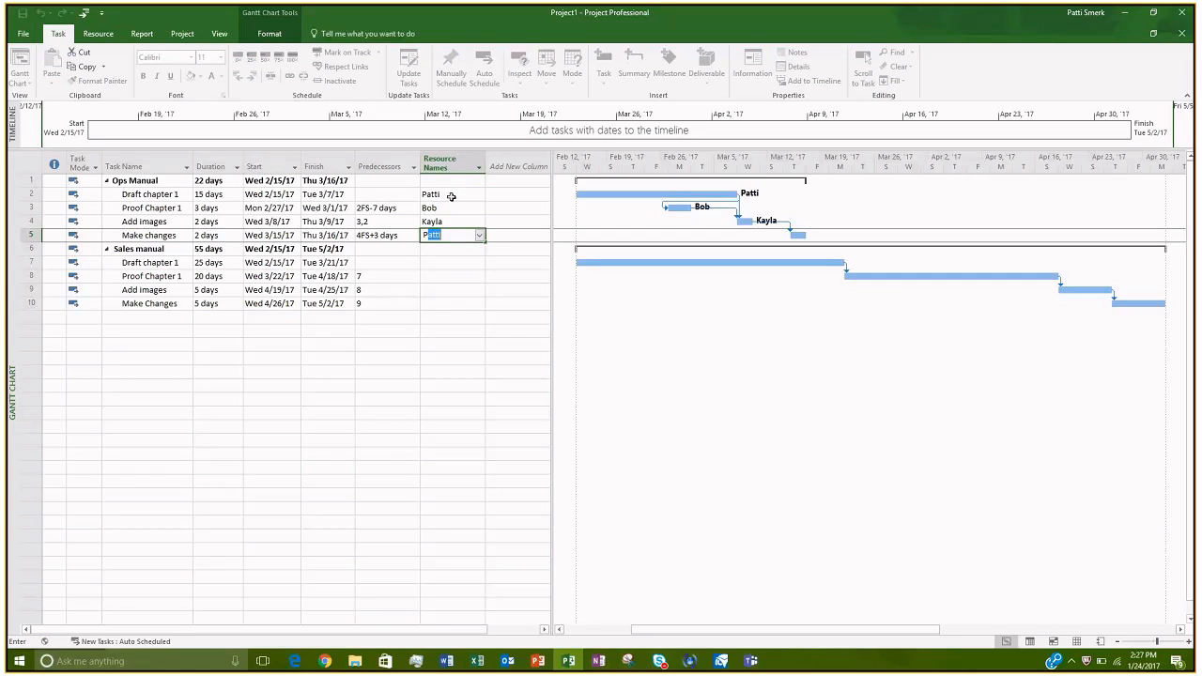
key(Return)
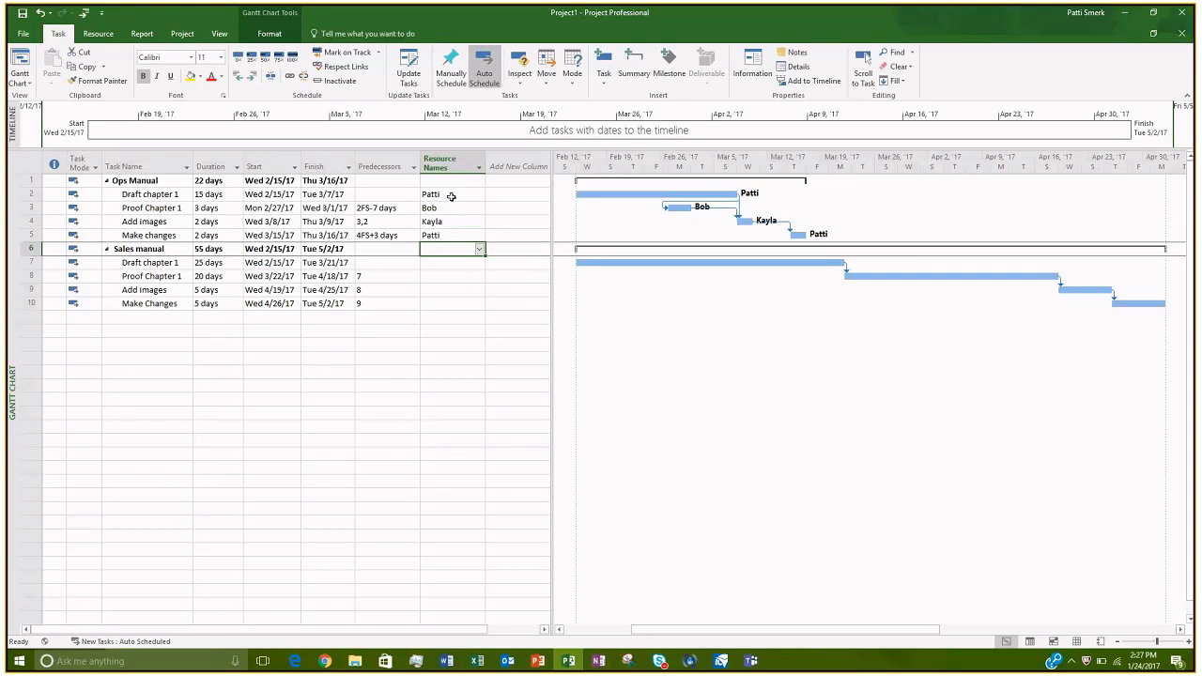
Step: Assign the Ops Manual's proofing resource to the Sales manual's Draft chapter 1, and the Ops Manual's drafting resource to its Proof Chapter 1
key(Down)
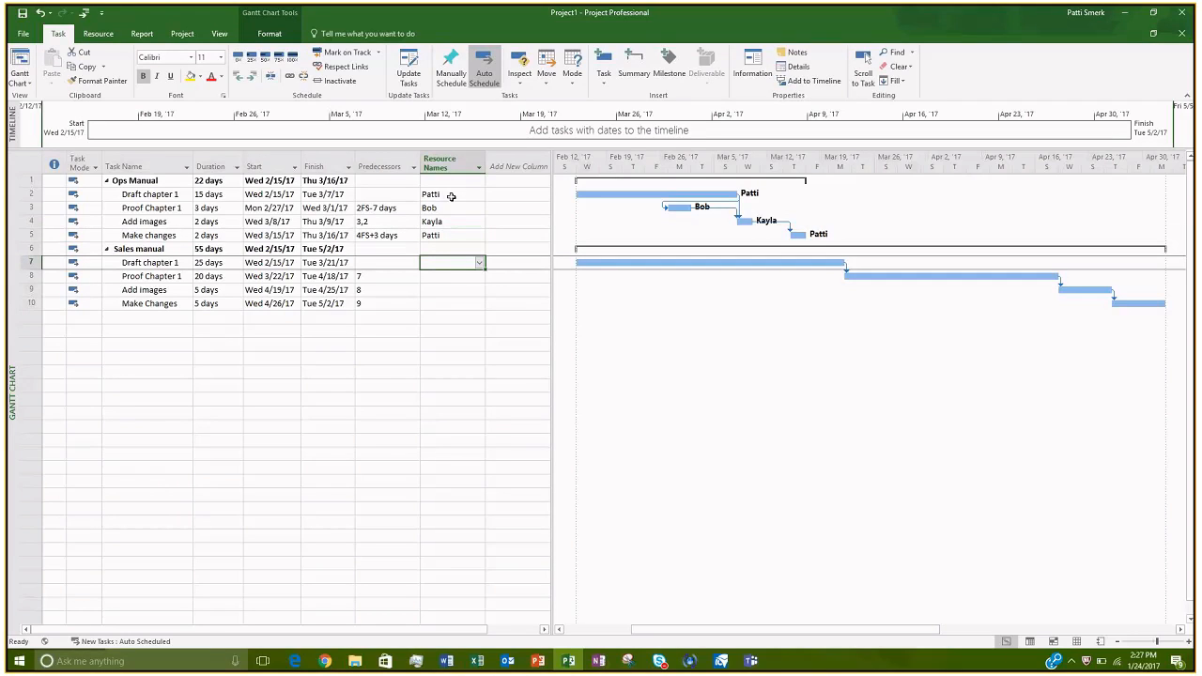
click(480, 263)
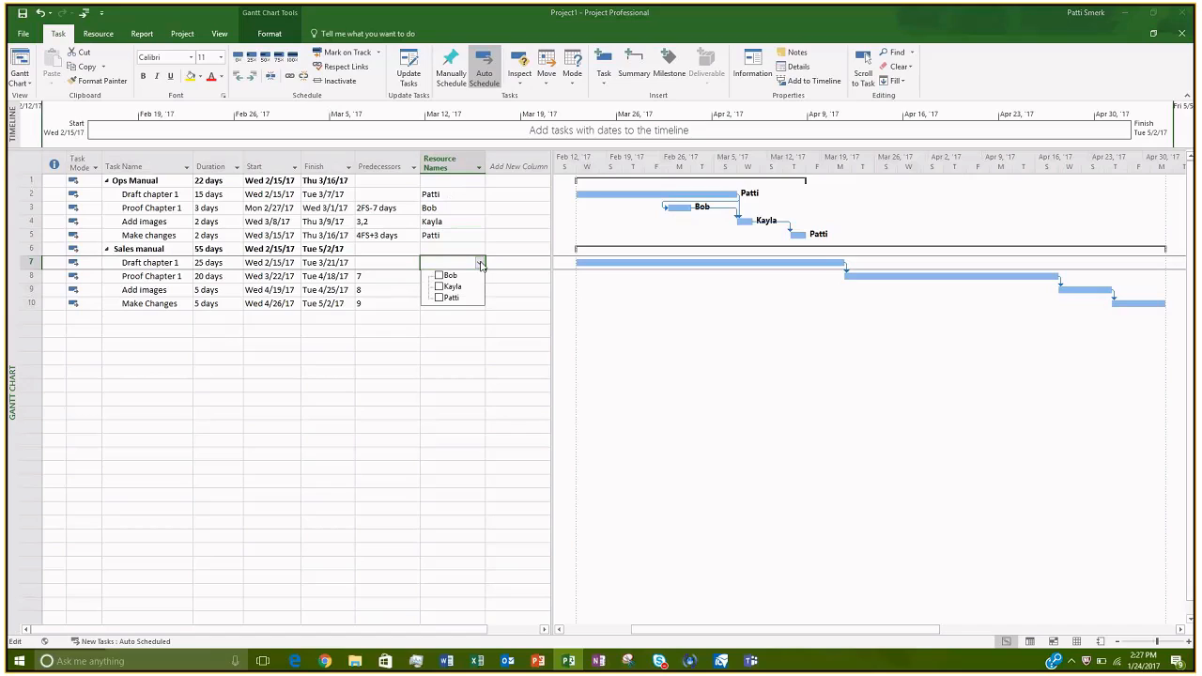
click(443, 278)
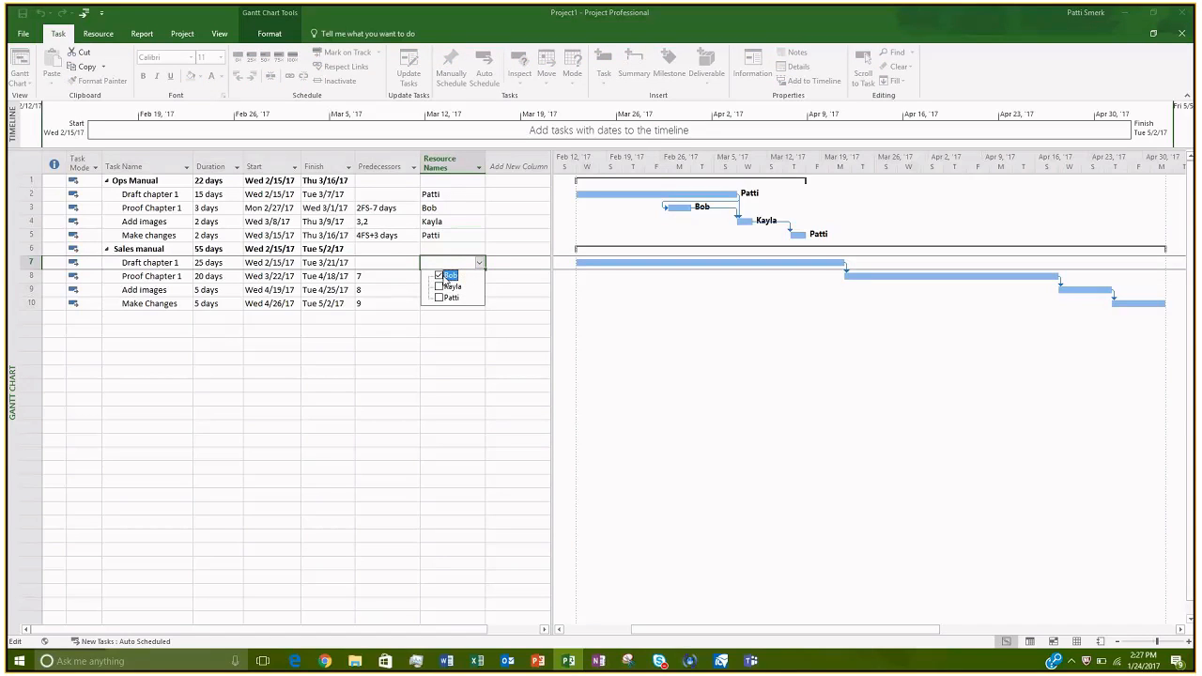
click(492, 286)
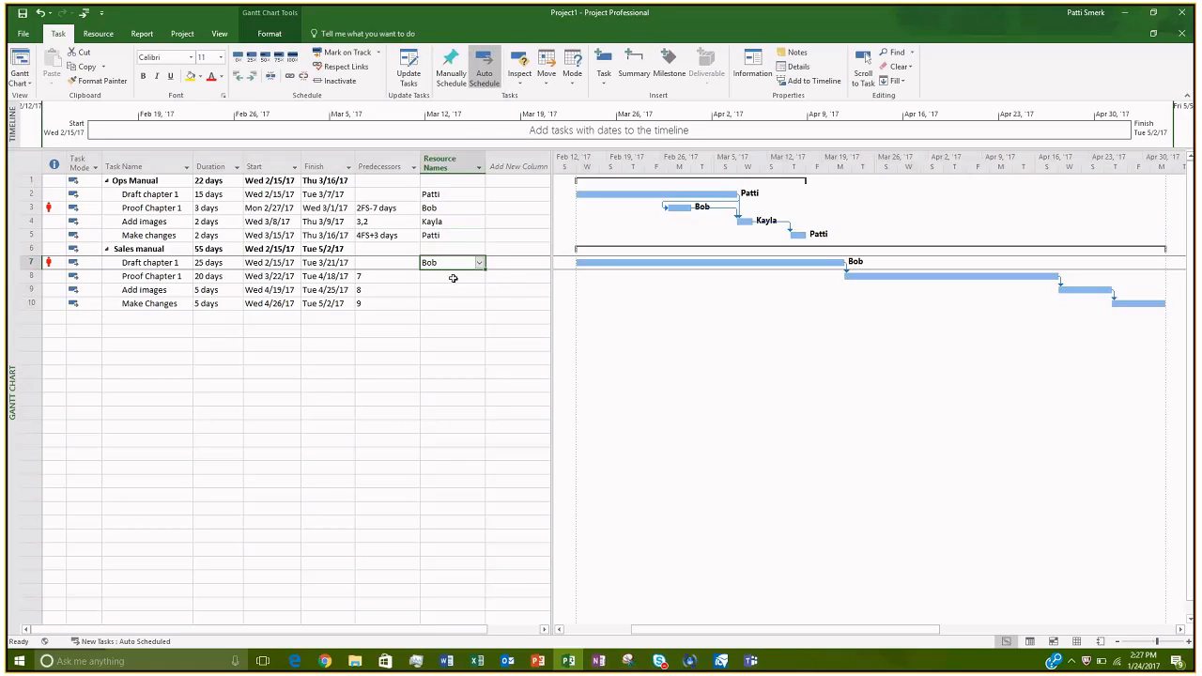
click(453, 278)
click(479, 278)
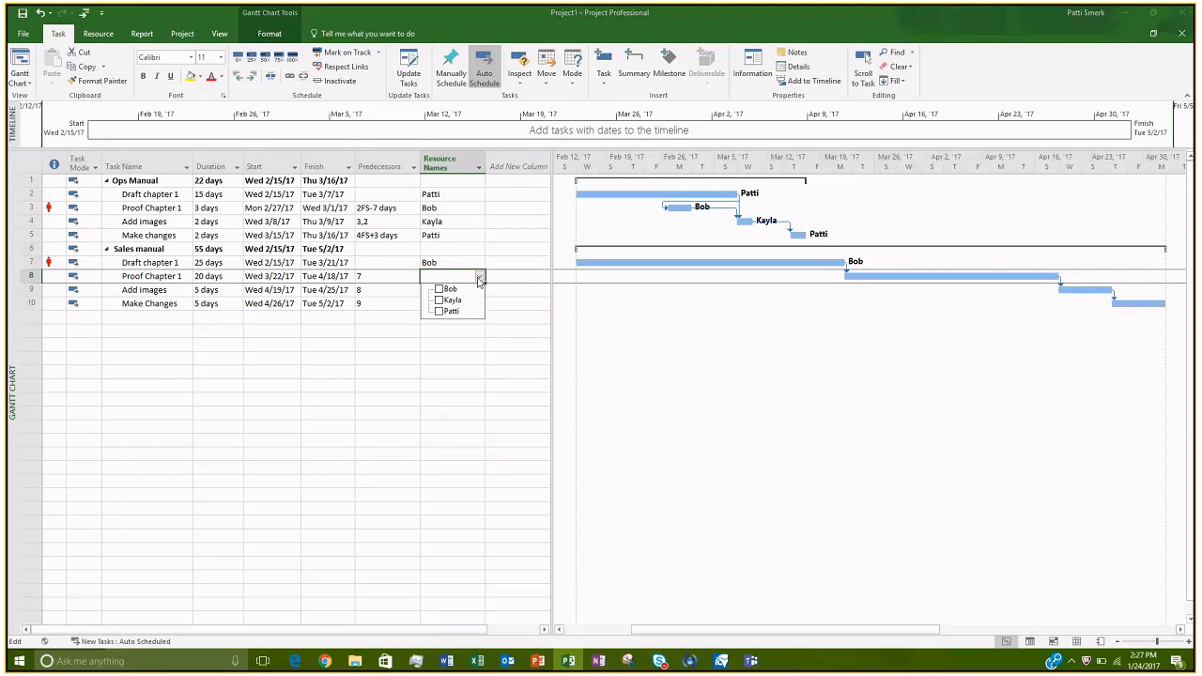
click(456, 312)
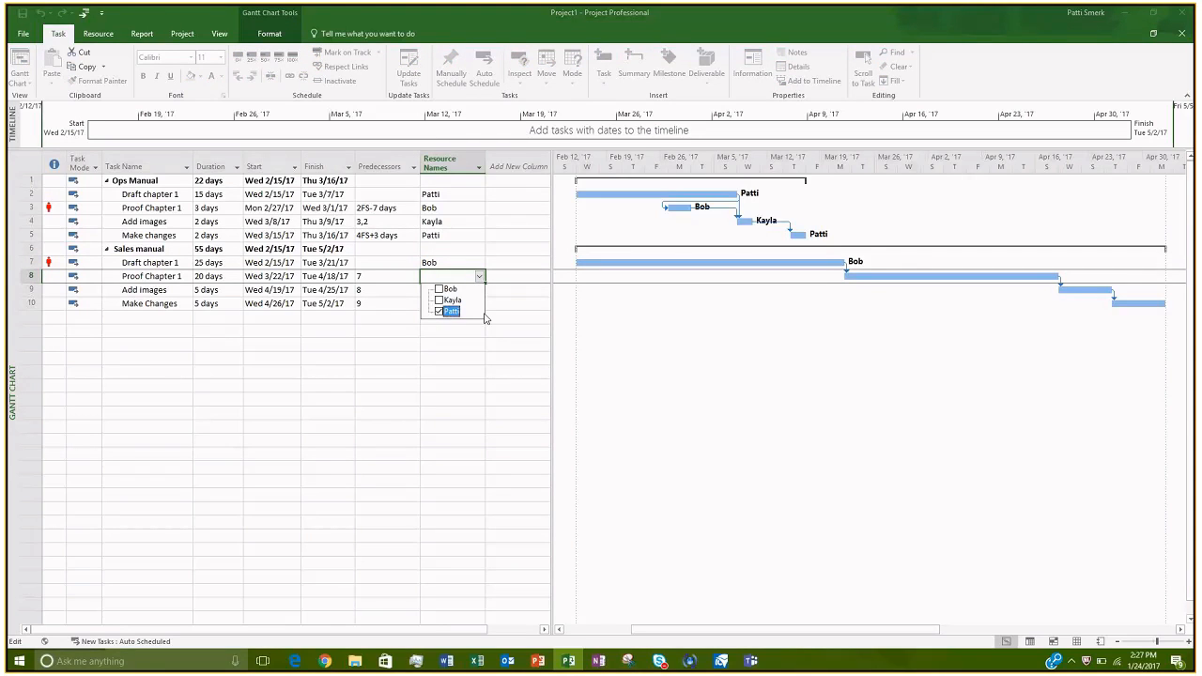
Step: Assign the Sales manual's Proof Chapter 1 resource to its Add images subtask, and its Draft chapter 1 resource to Make Changes
click(445, 290)
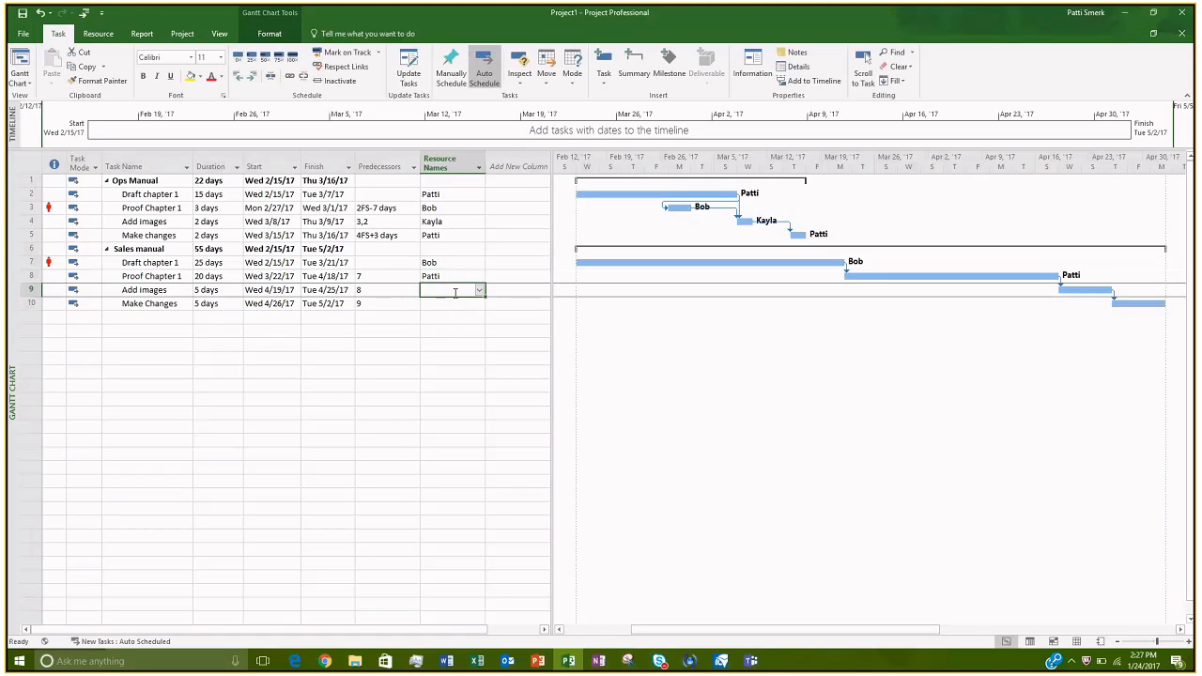
click(478, 290)
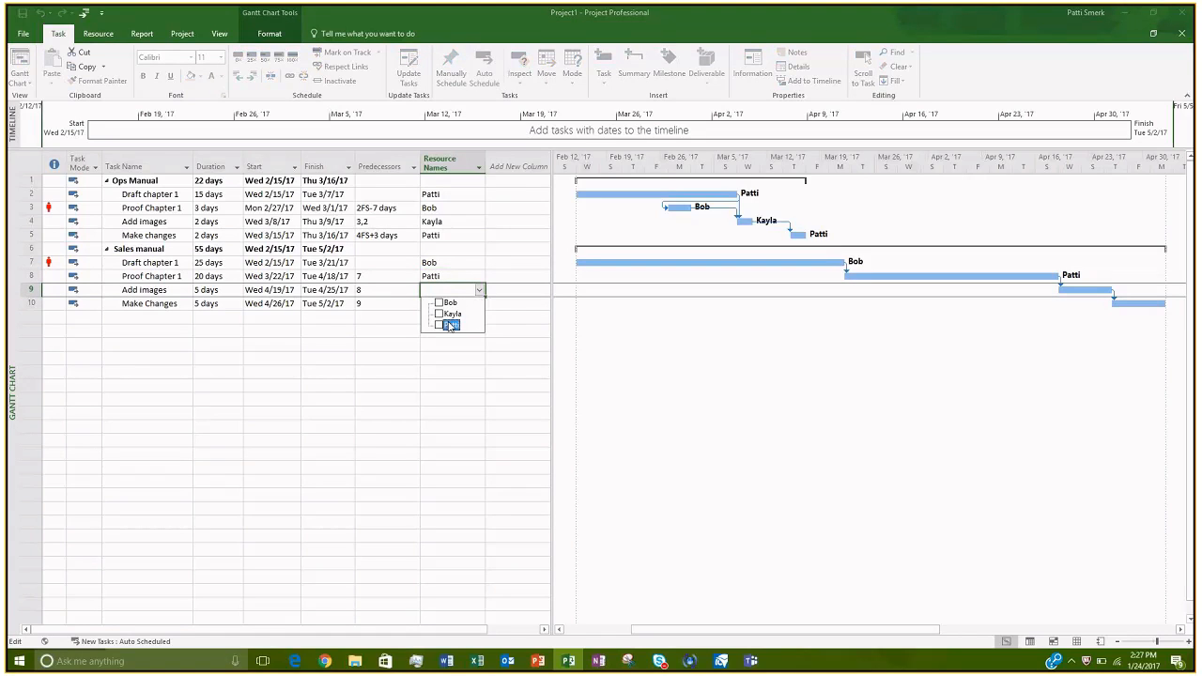
key(Return)
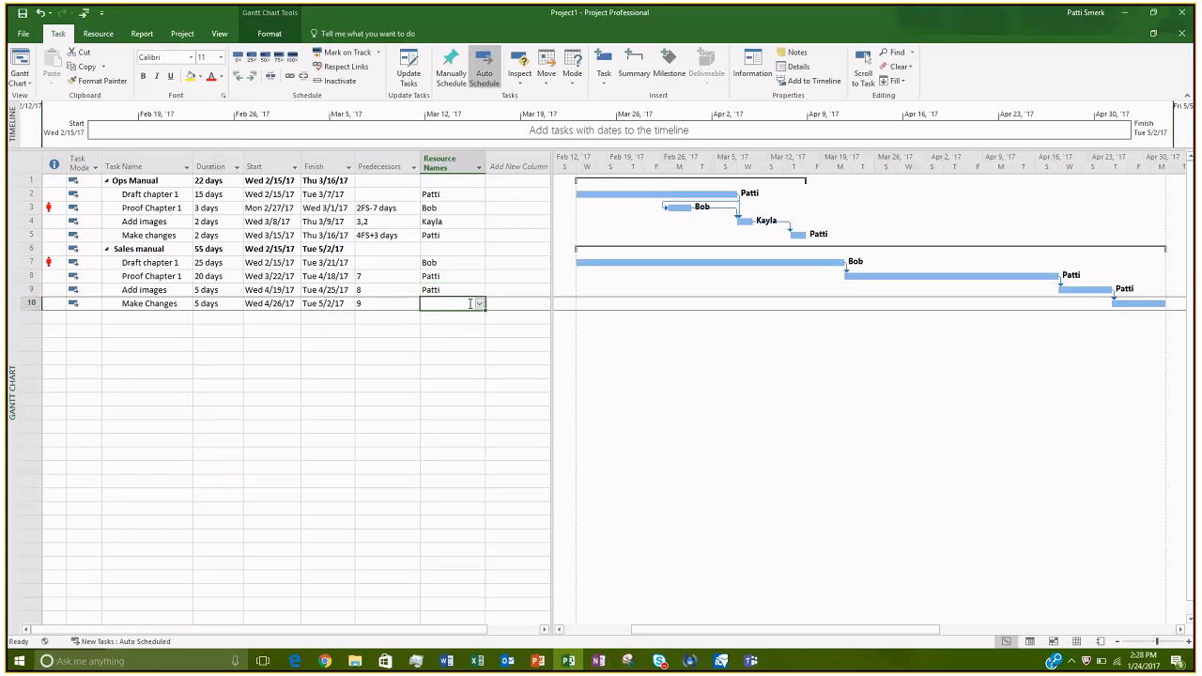
click(479, 303)
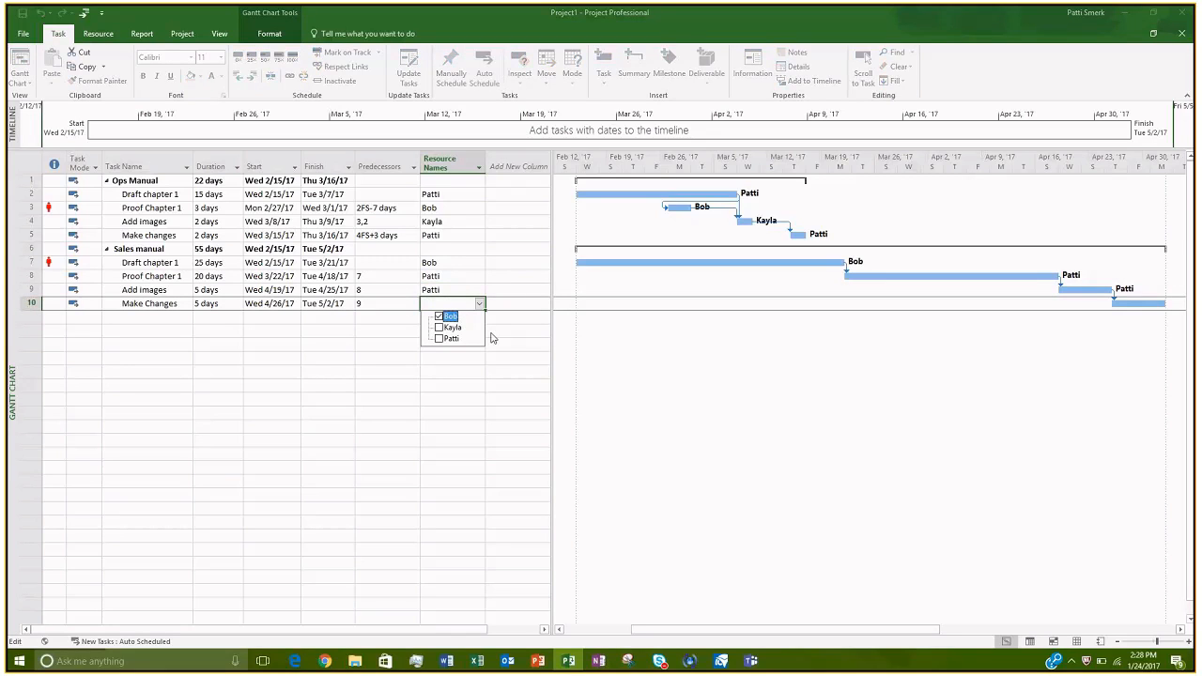
key(Return)
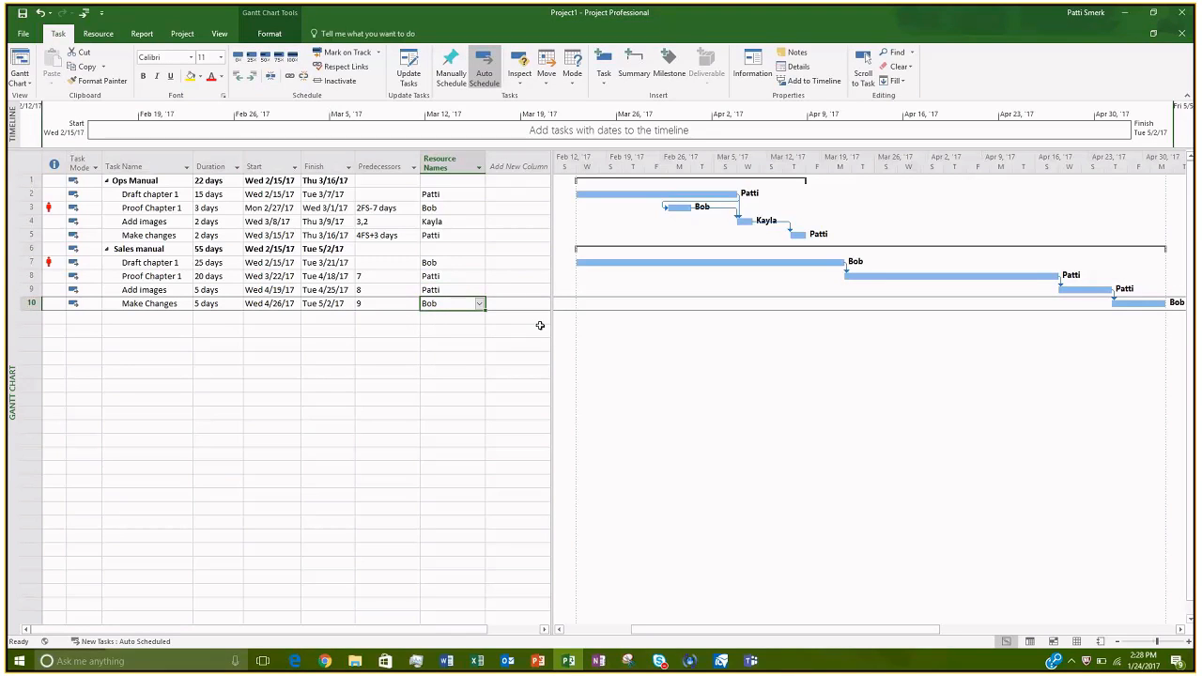